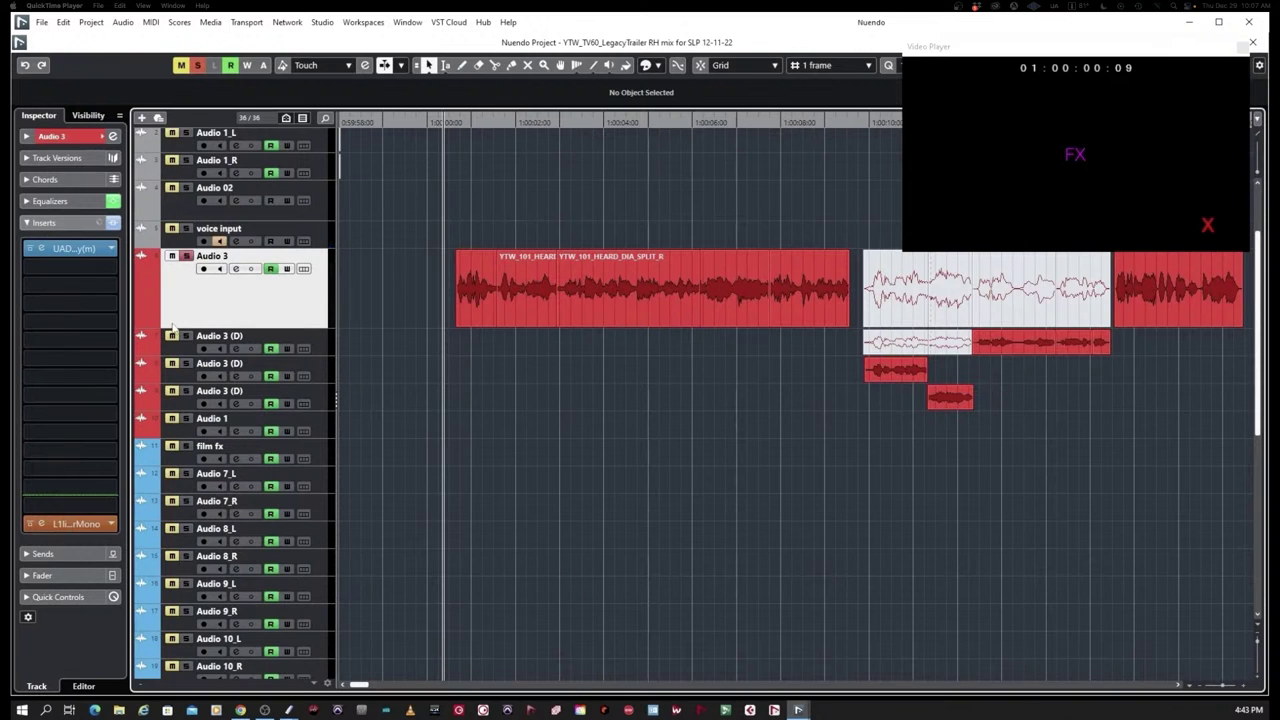
Play back the soloed Audio 3 dialogue and take the track out of solo
key(space)
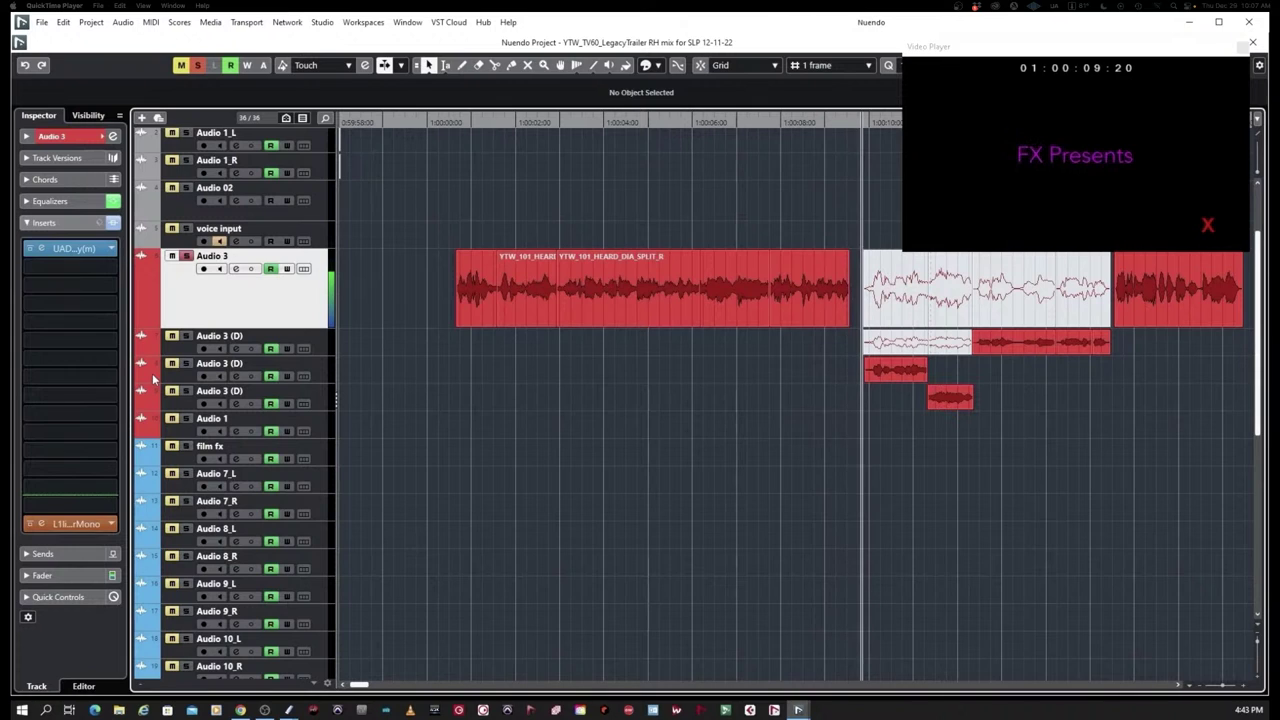
click(186, 257)
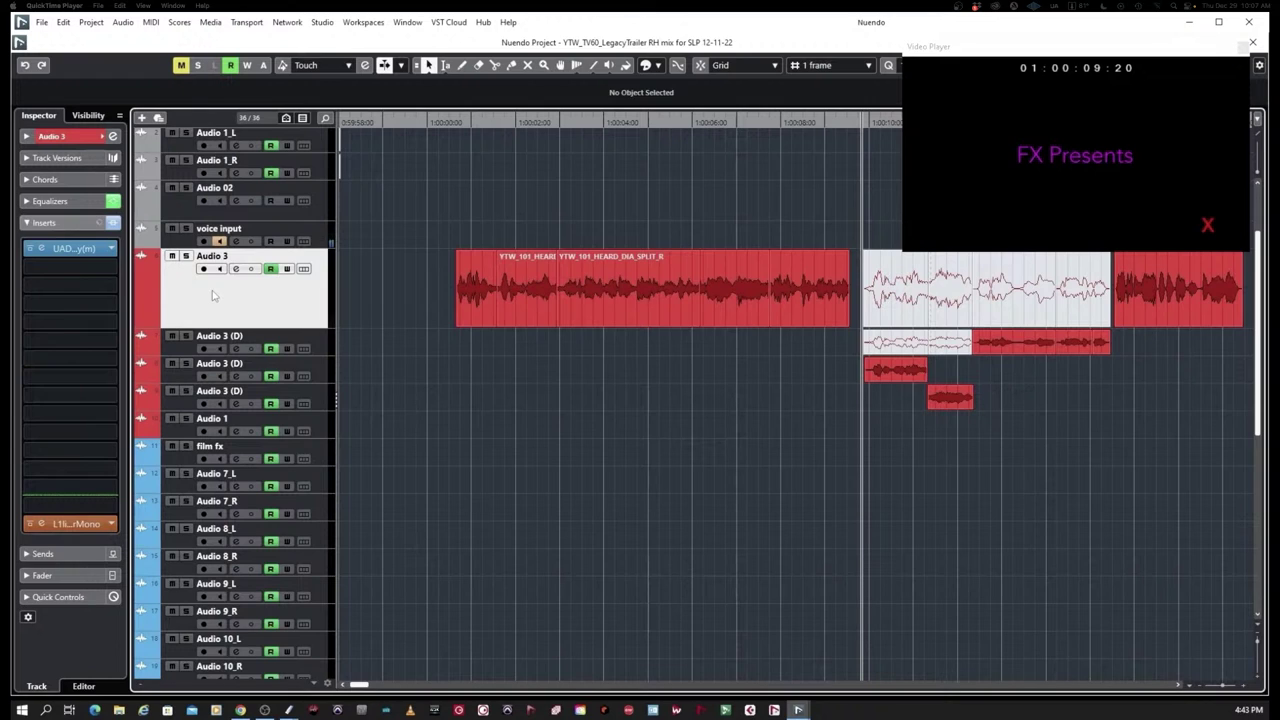
Add three mono audio tracks routed to Stereo Out directly below the Audio 3 track
right_click(304, 316)
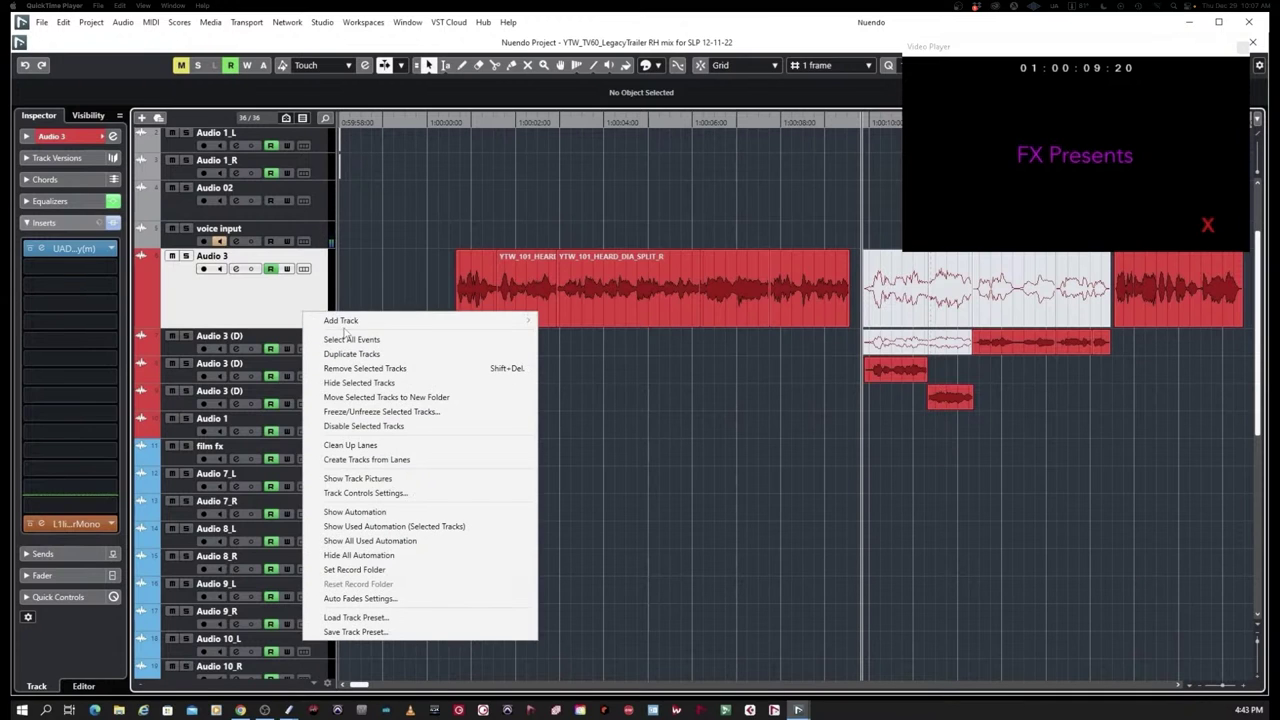
mouse_move(370, 321)
click(545, 320)
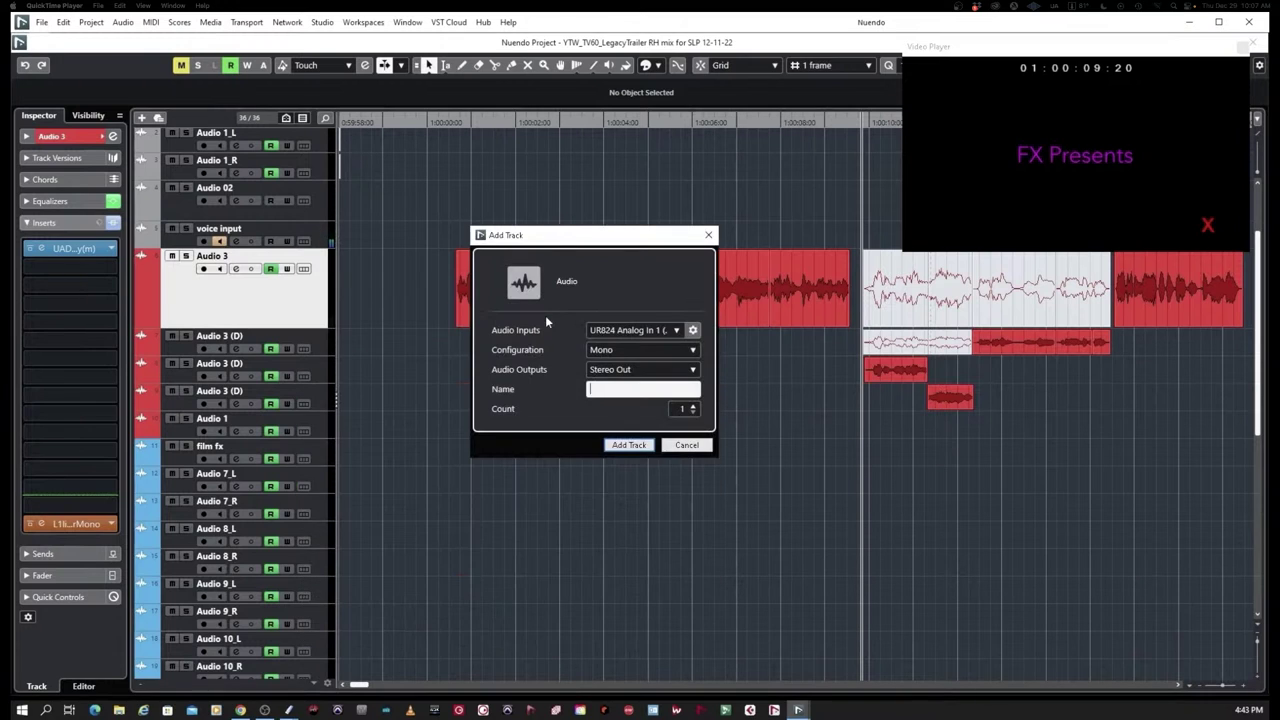
click(692, 405)
click(648, 446)
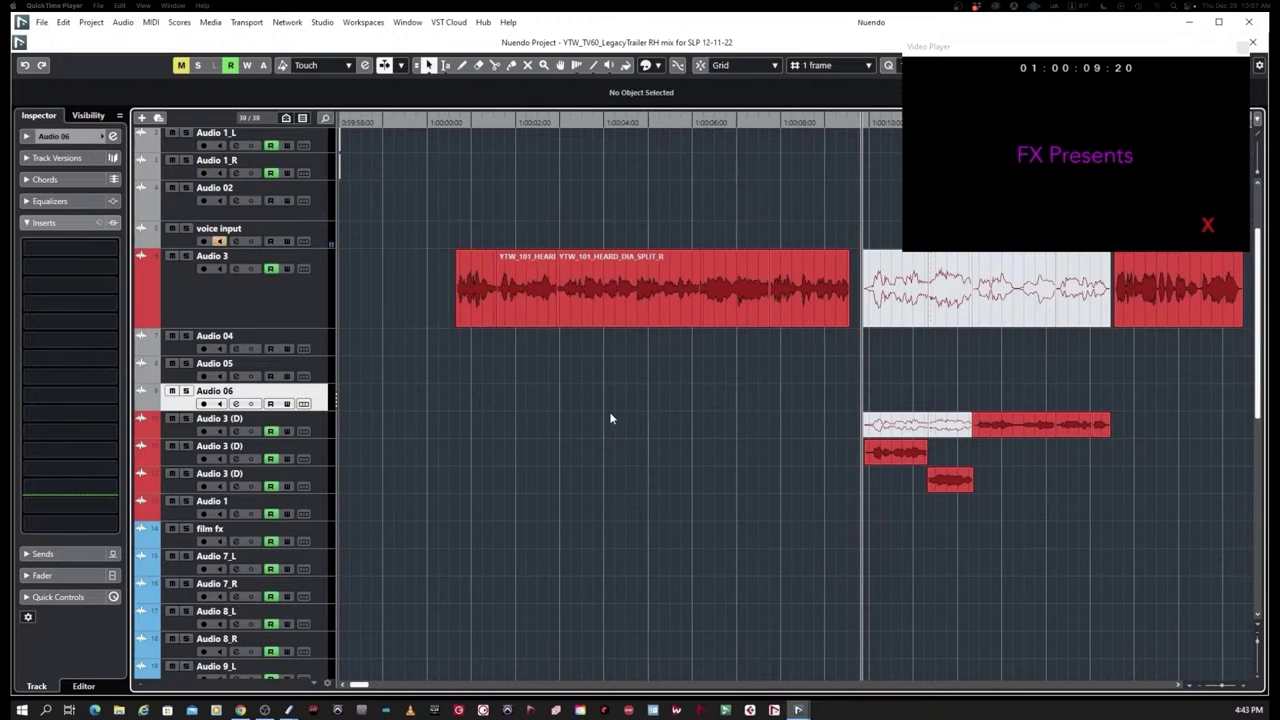
Copy the first three dialogue events of Audio 3 at their original time onto tracks Audio 04, Audio 05 and Audio 06
click(475, 312)
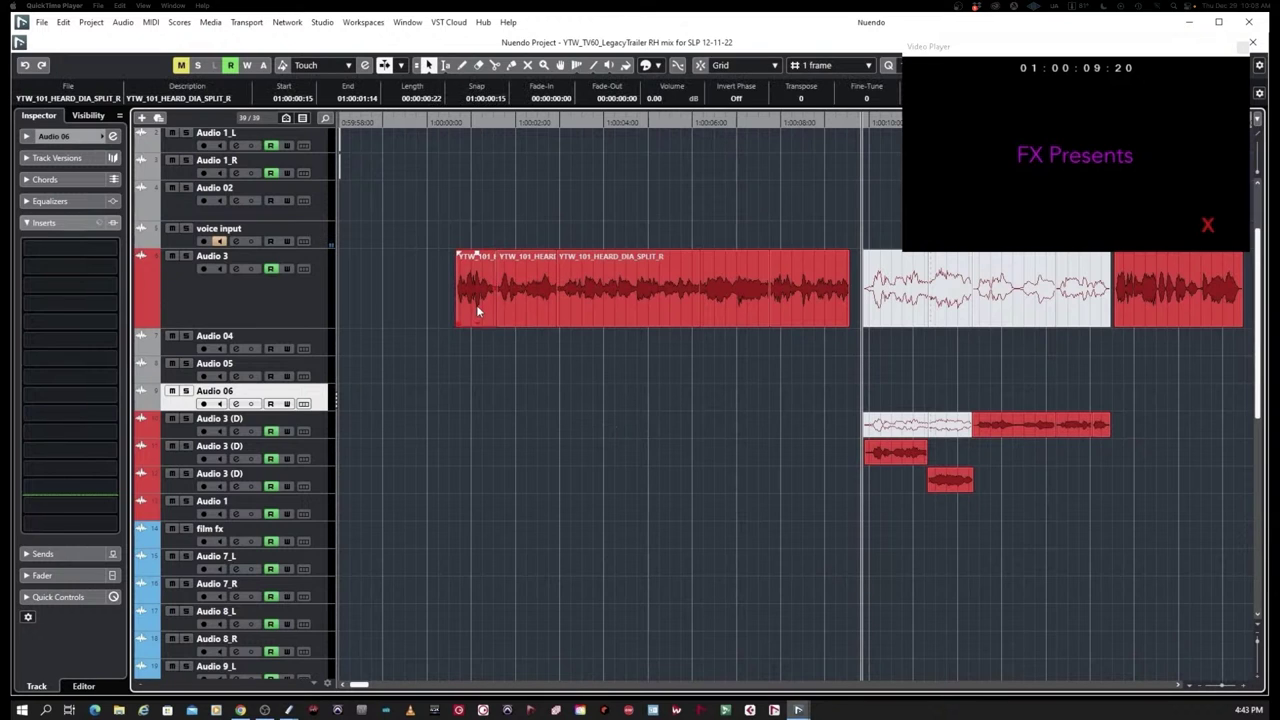
drag(480, 311, 529, 368)
drag(620, 301, 600, 398)
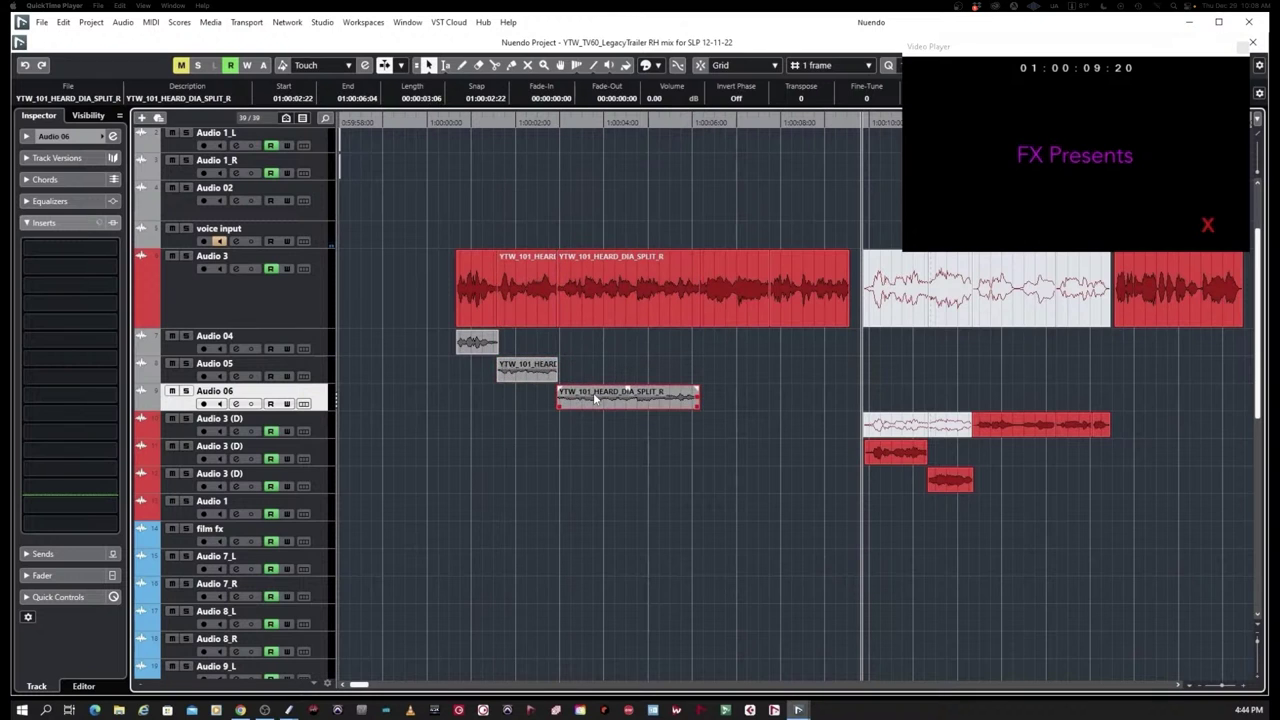
Extend the event on Audio 04 to run from 00:59:59:04 to 01:00:02:12, and enlarge the track's height
click(466, 345)
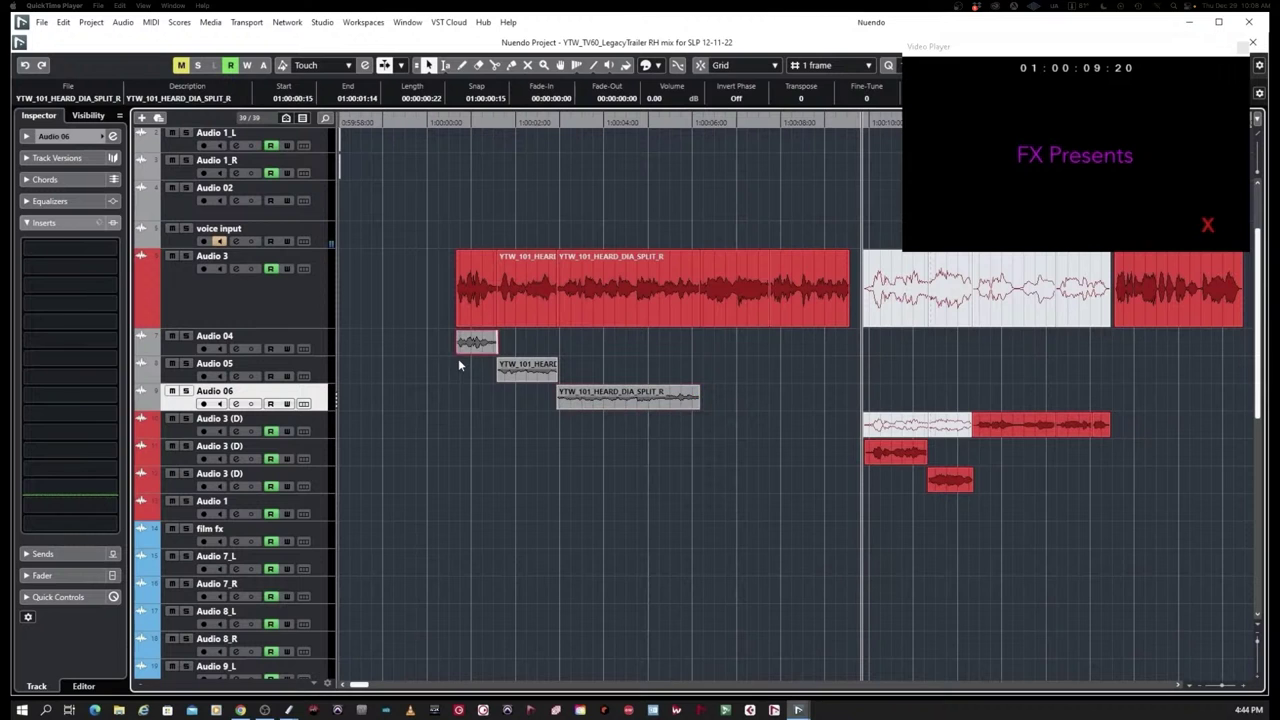
key(ctrl+Left)
key(ctrl+Left)
key(ctrl+Left)
key(ctrl+Left)
key(ctrl+Left)
key(ctrl+Left)
key(ctrl+Left)
key(ctrl+Left)
key(ctrl+Left)
key(ctrl+Left)
key(ctrl+Left)
key(ctrl+Left)
key(ctrl+Left)
key(ctrl+Left)
key(ctrl+Left)
key(ctrl+Left)
key(ctrl+Left)
key(ctrl+Left)
key(ctrl+Left)
key(ctrl+Left)
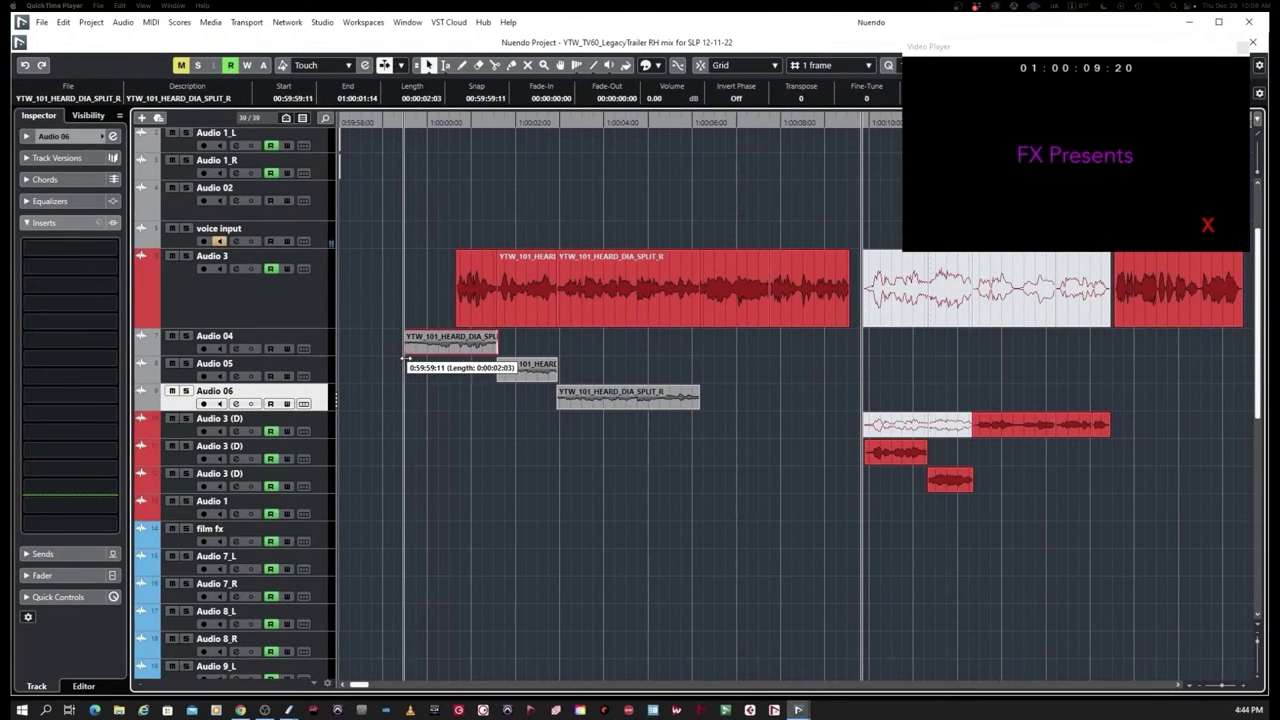
drag(496, 346, 537, 348)
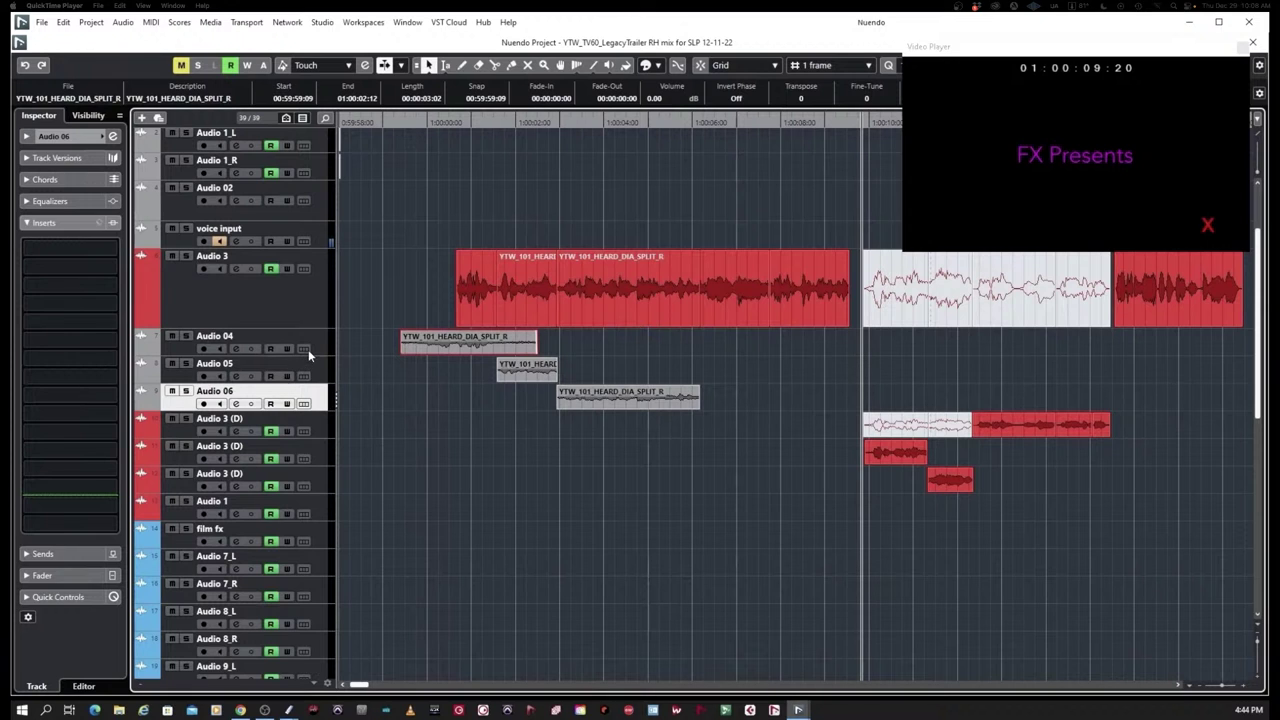
drag(307, 352, 309, 440)
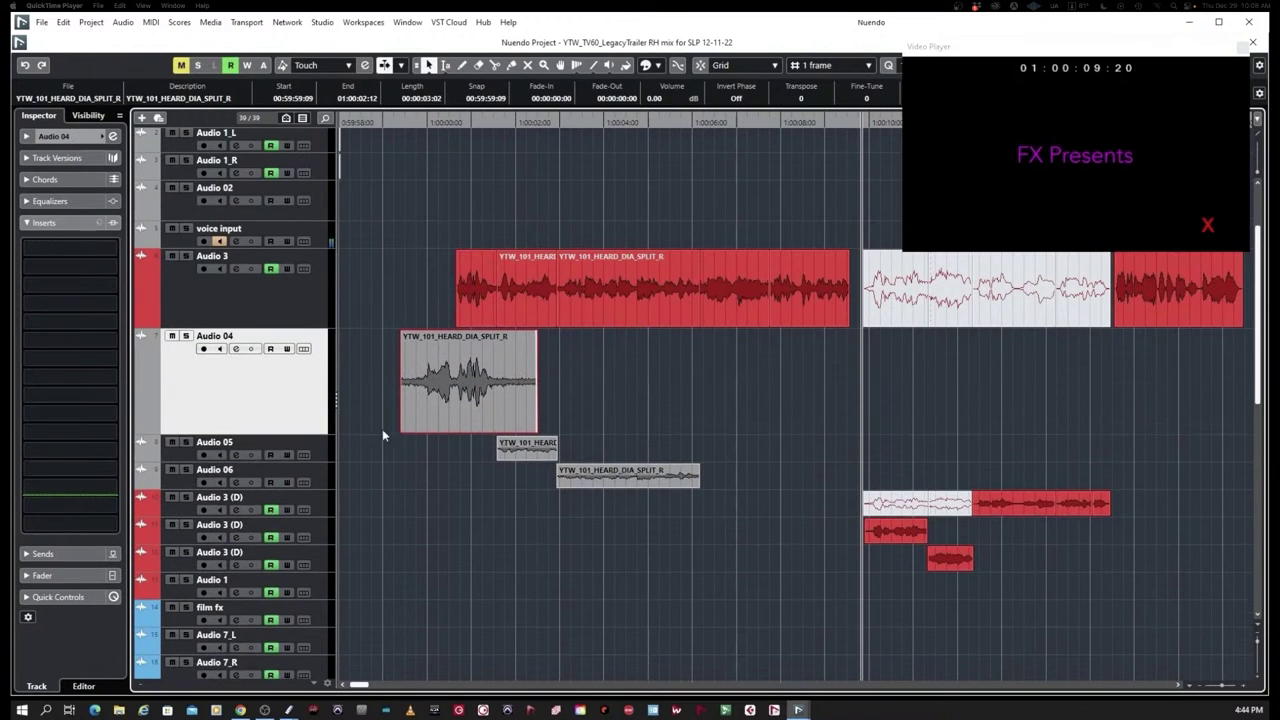
drag(400, 428, 392, 428)
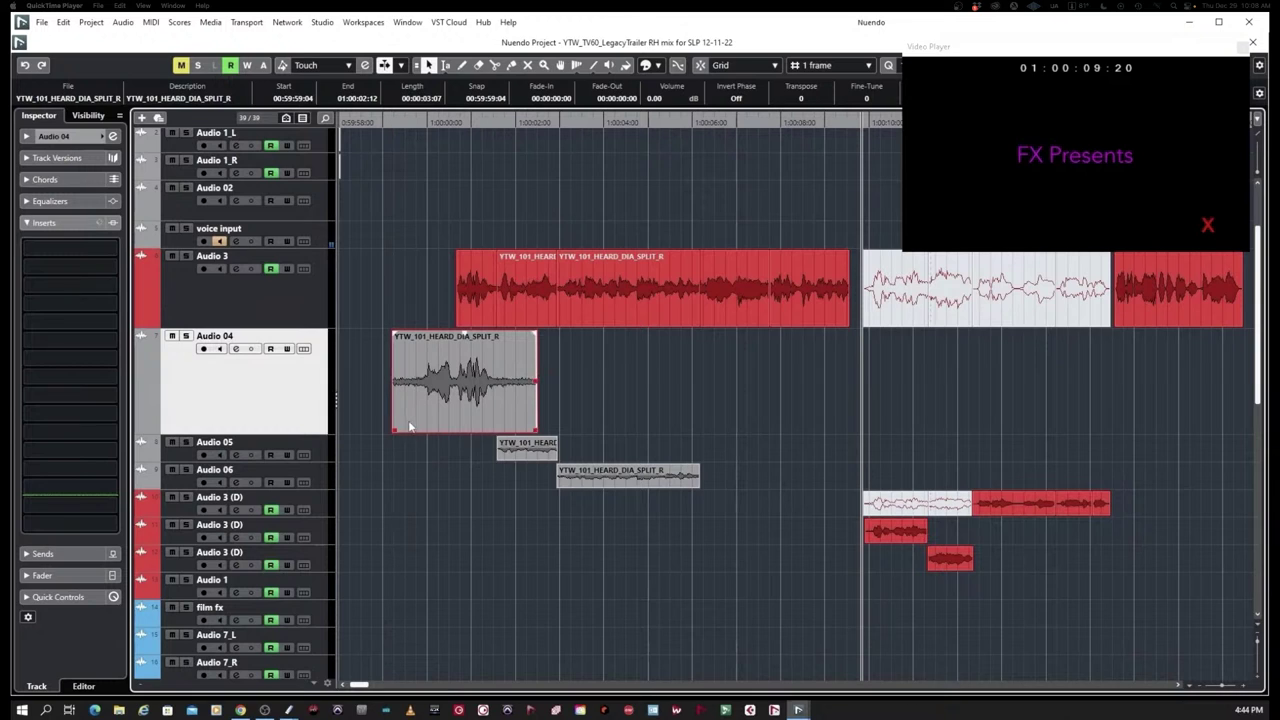
Solo Audio 04 and play its extended event, starting from 00:59:58:22
click(185, 336)
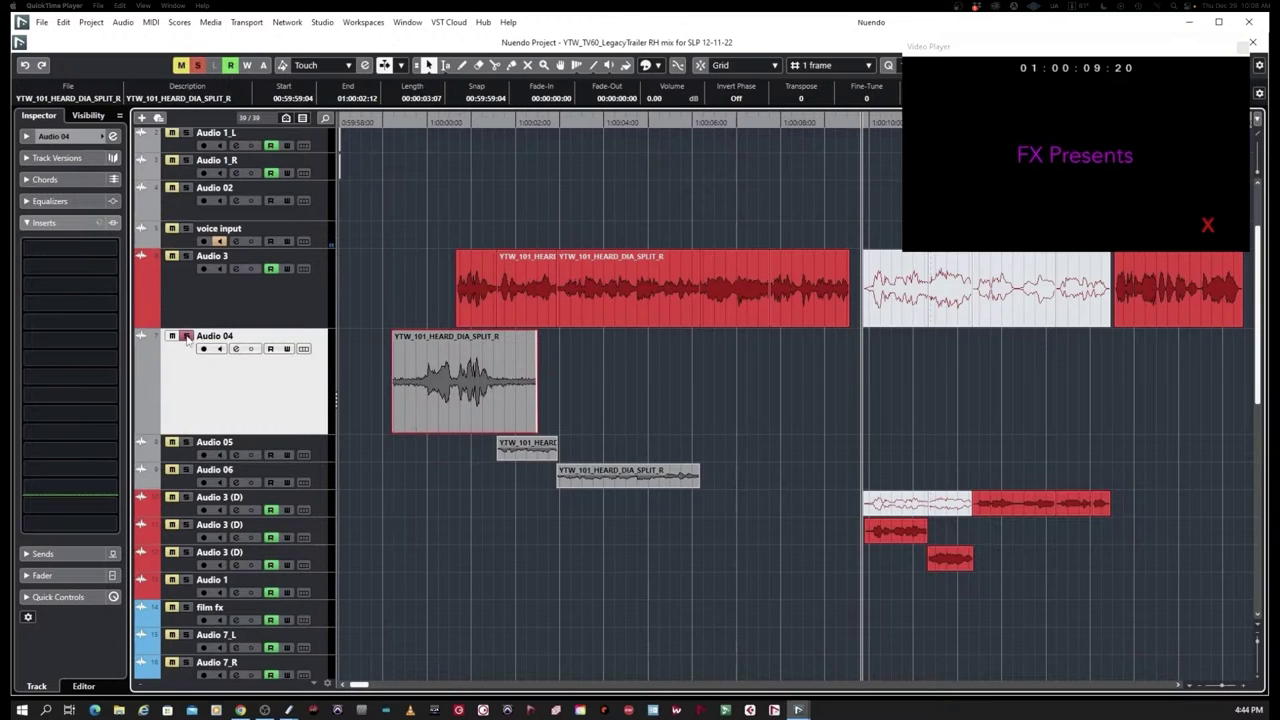
click(377, 124)
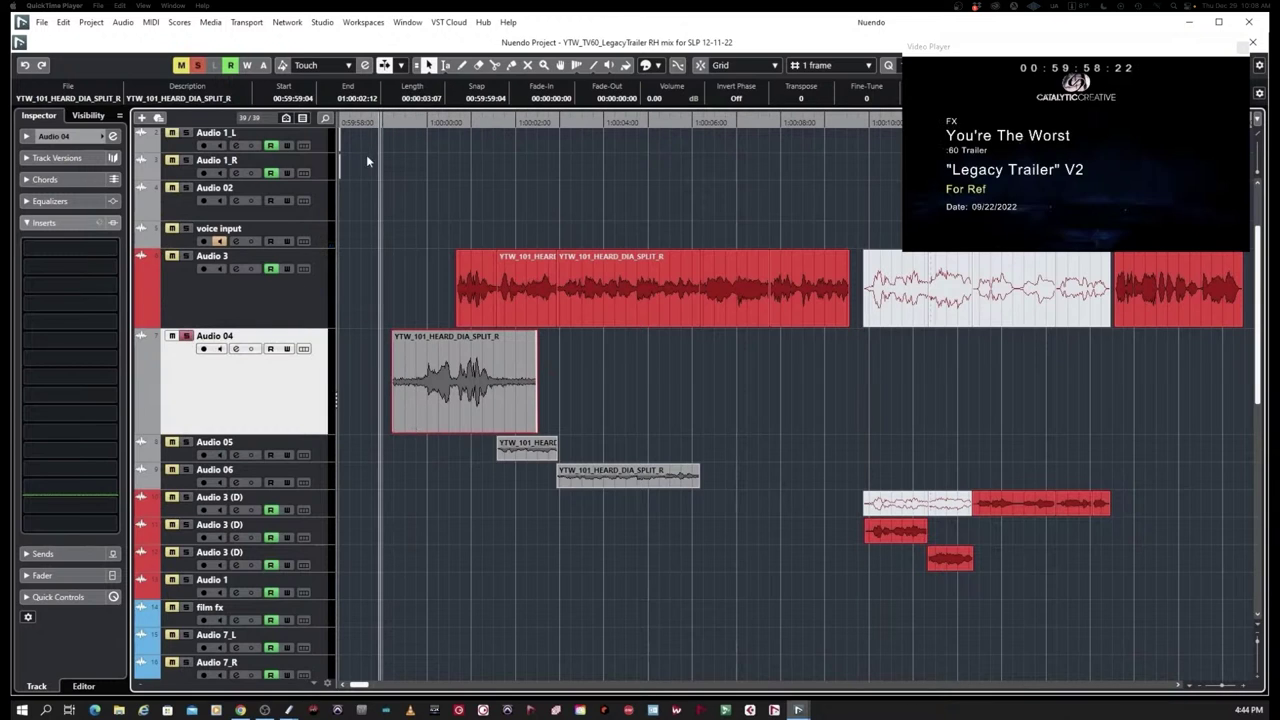
key(space)
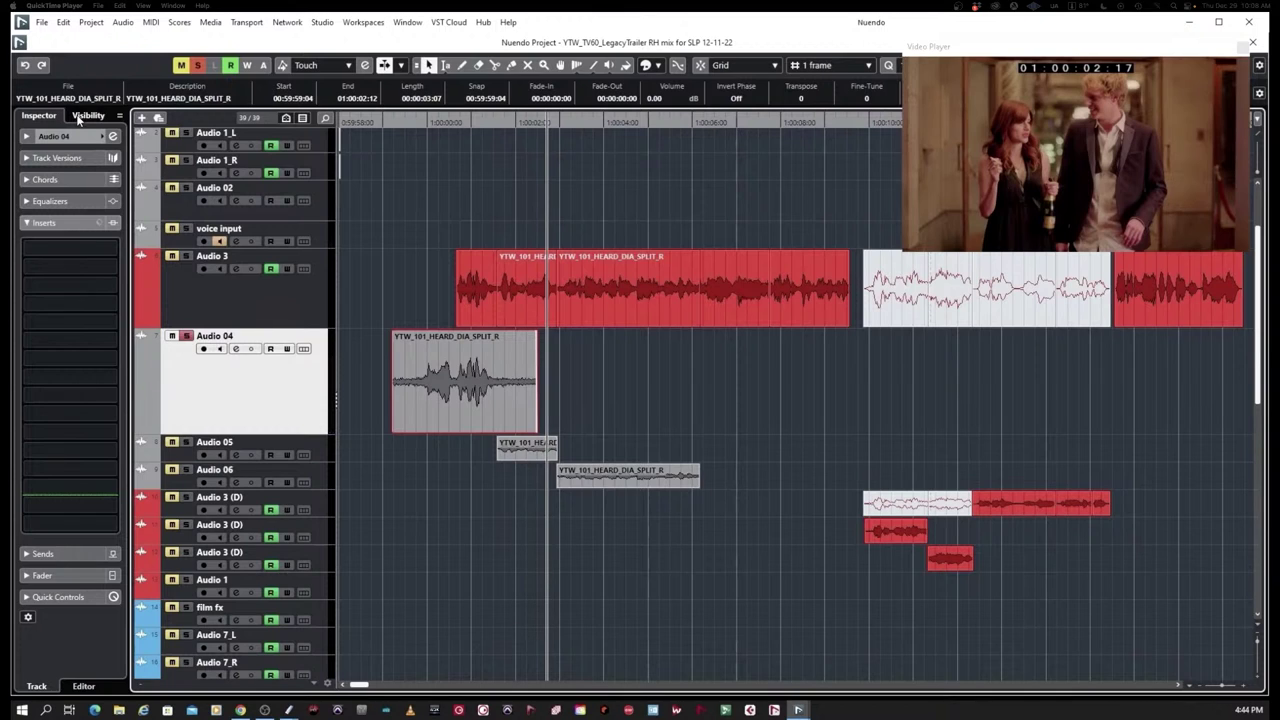
Bounce the extended Audio 04 event to a new file that replaces it, and open it with the SpectraLayers extension
click(630, 384)
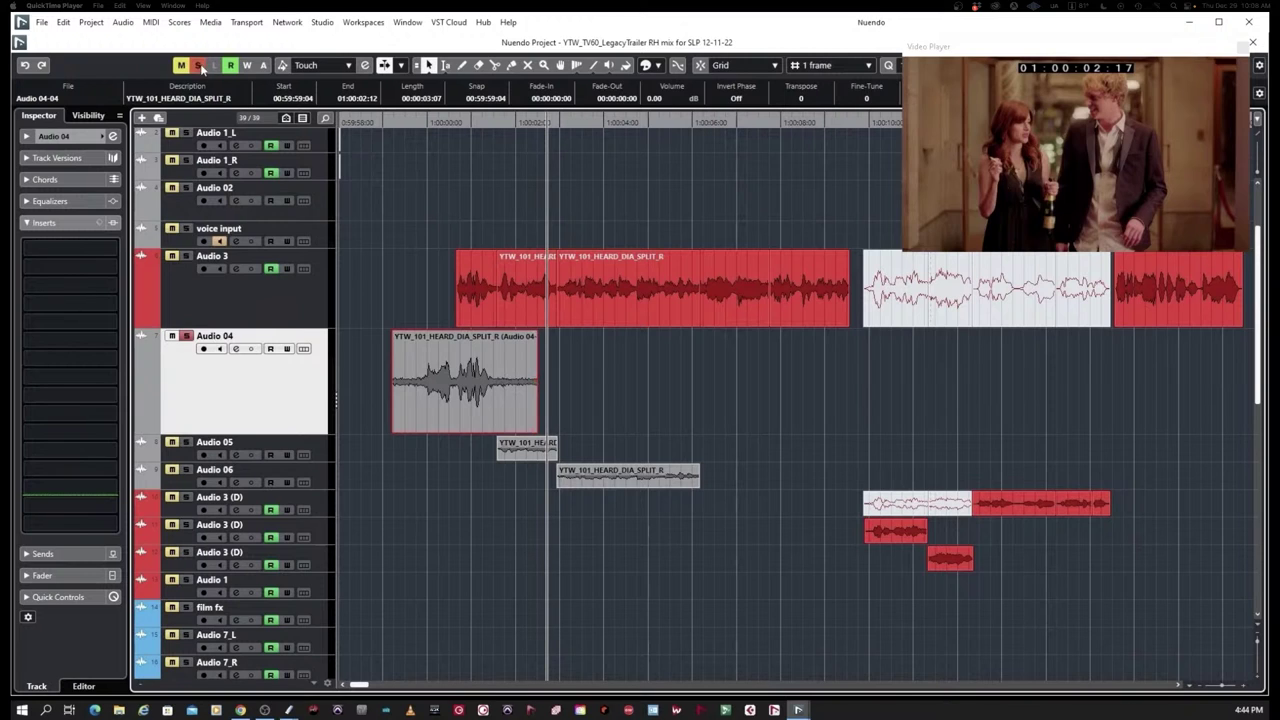
click(123, 21)
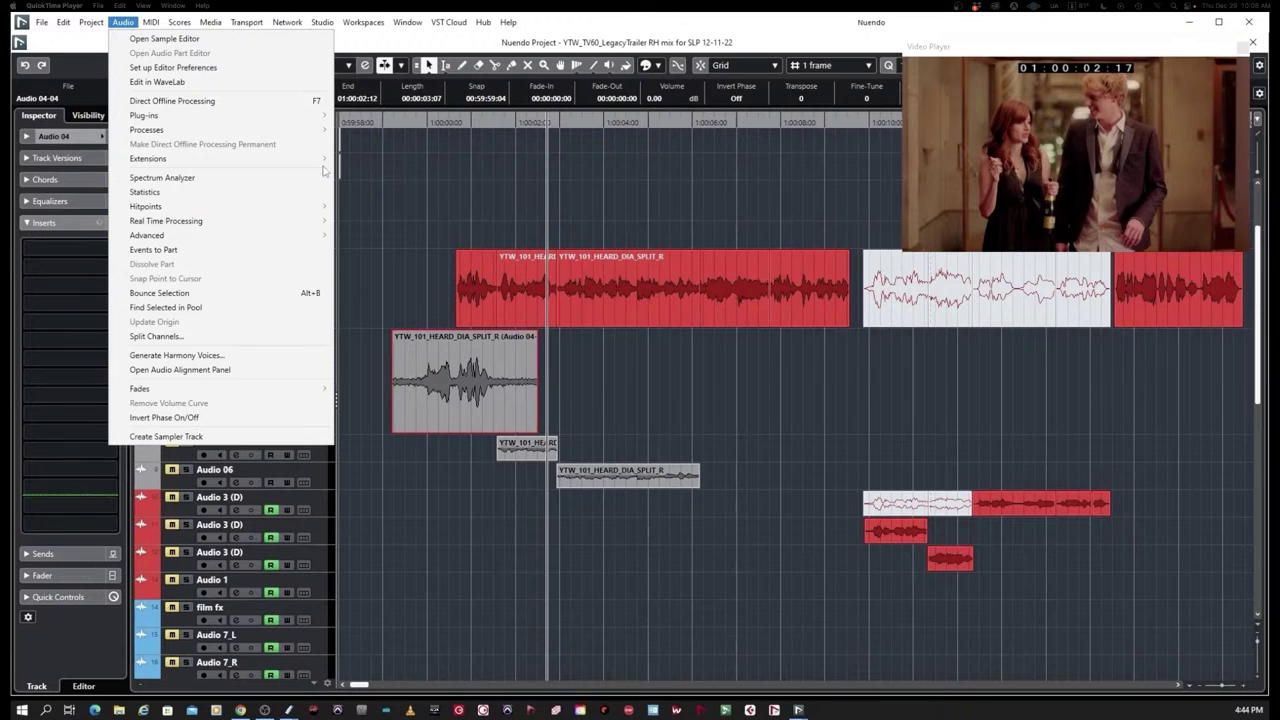
click(352, 155)
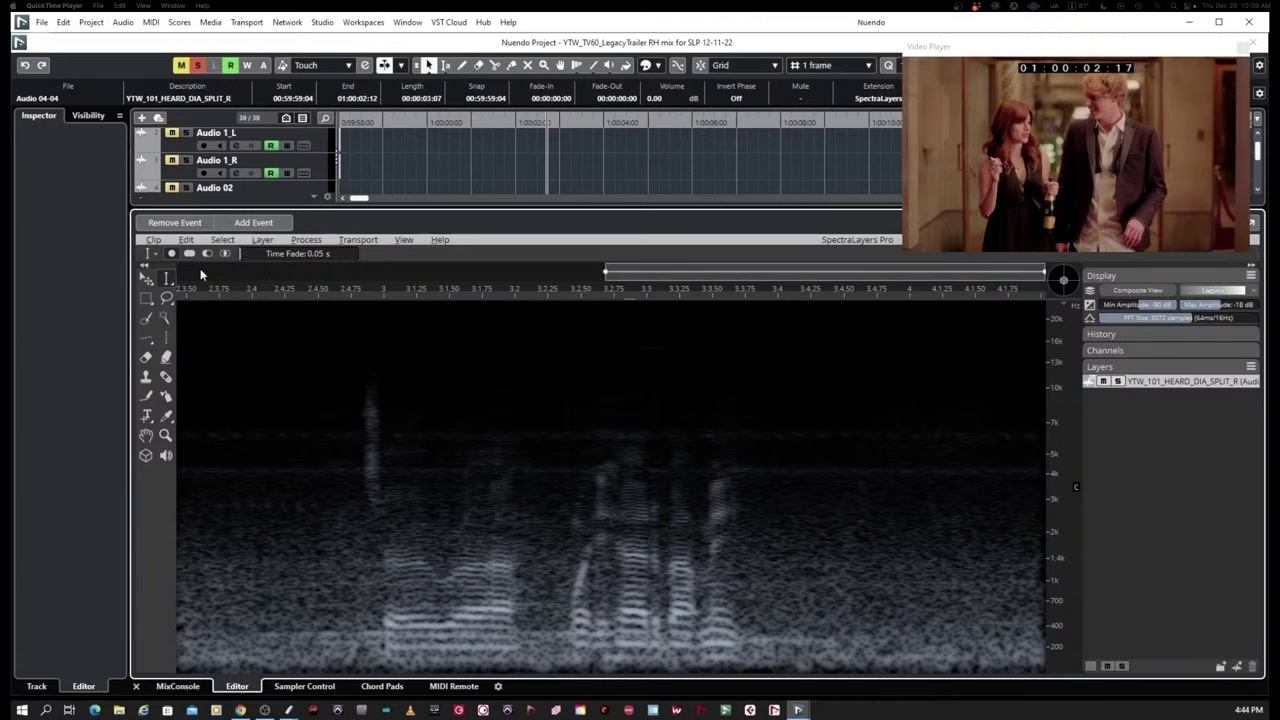
Play the clip from 00:59:58:22 while viewing its spectrogram, and return the playhead to the noise before the speech
key(KP_0)
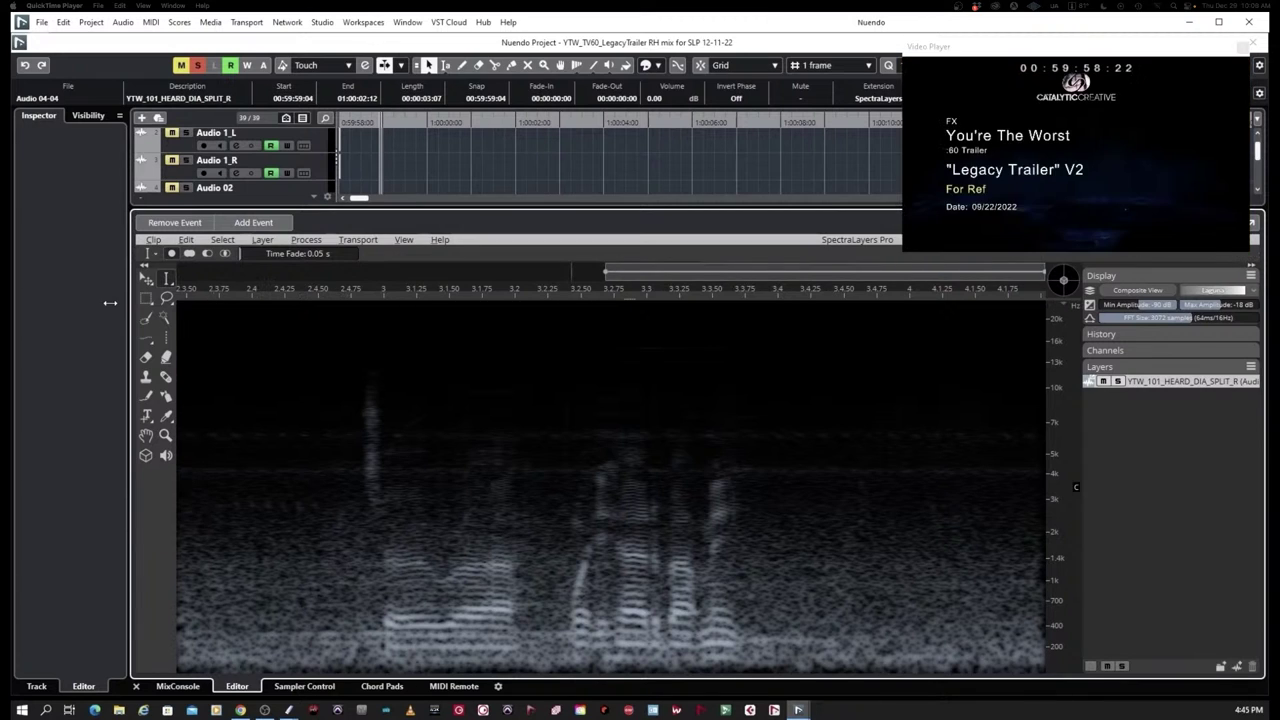
key(space)
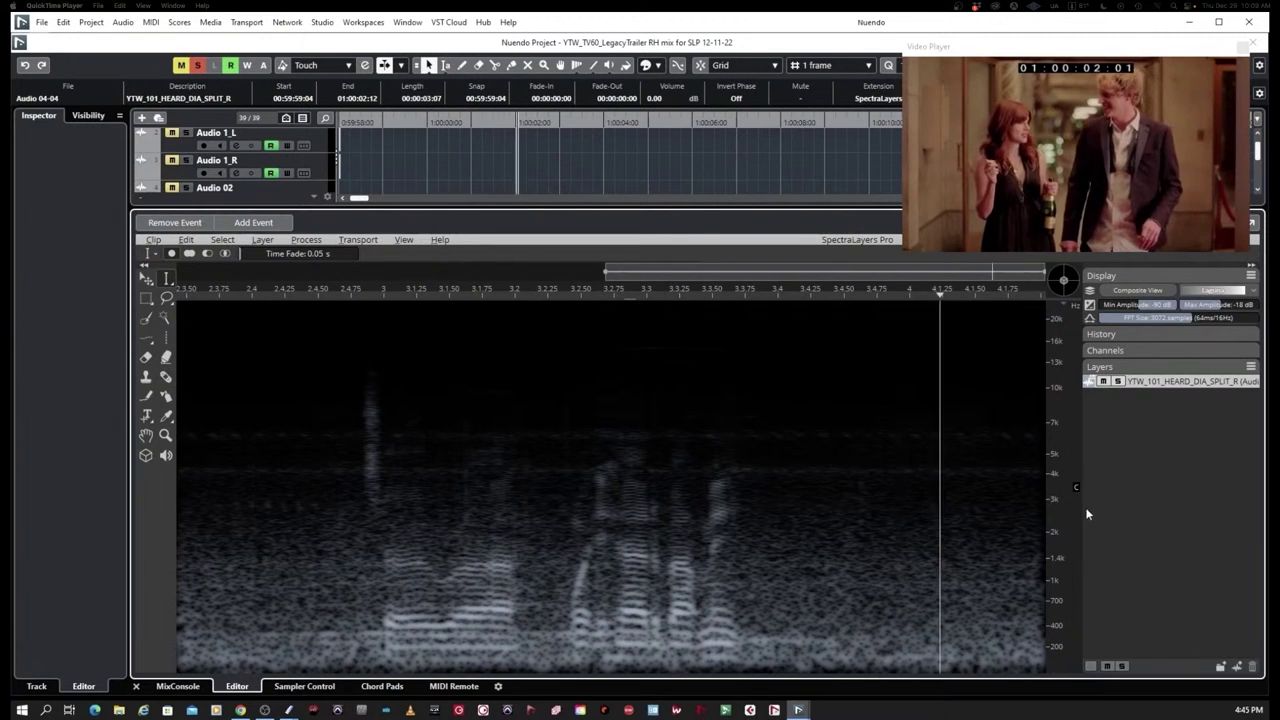
click(297, 566)
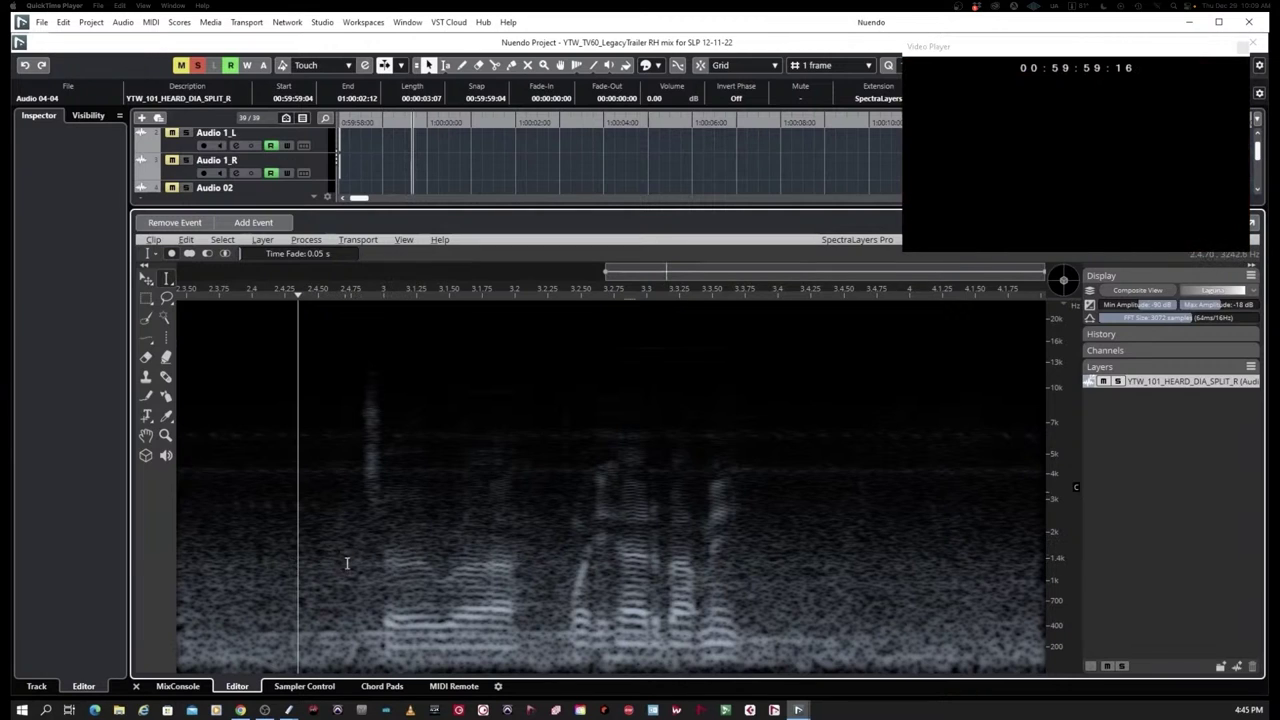
Select the noise-only section from the clip's start up to just before the speech and register it as the noise profile
drag(355, 553, 14, 591)
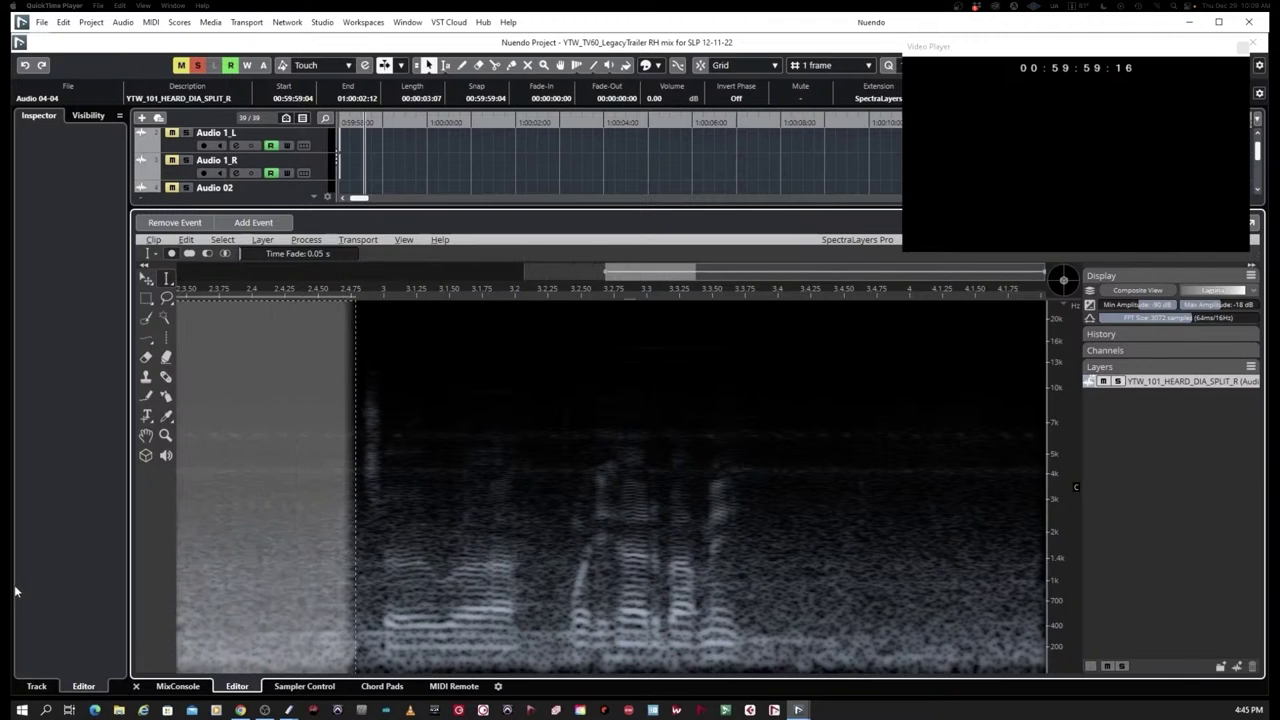
click(307, 241)
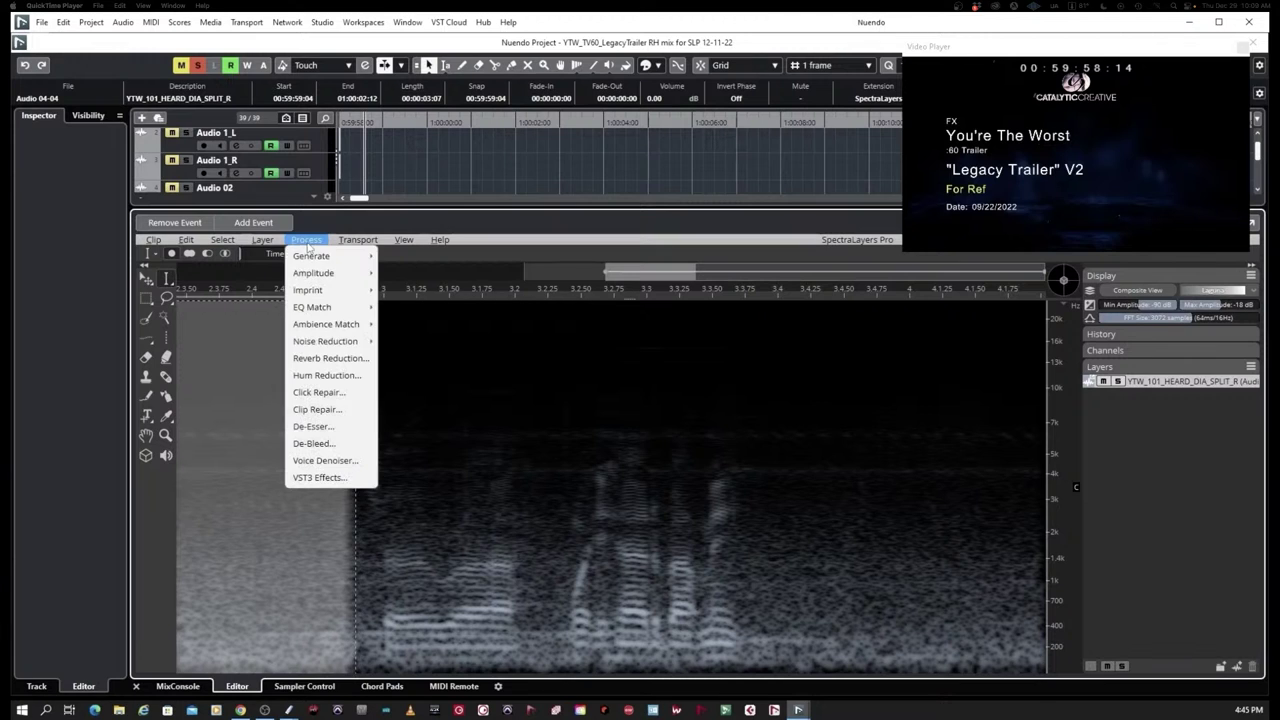
mouse_move(330, 340)
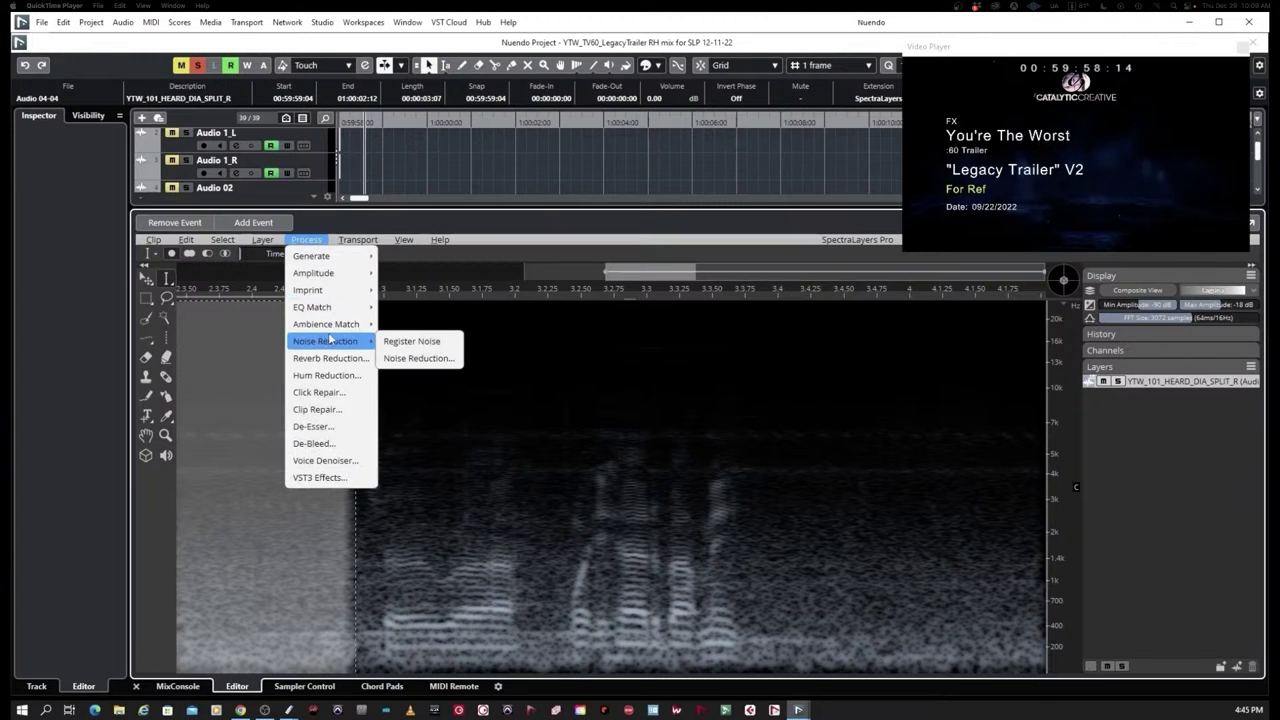
click(405, 342)
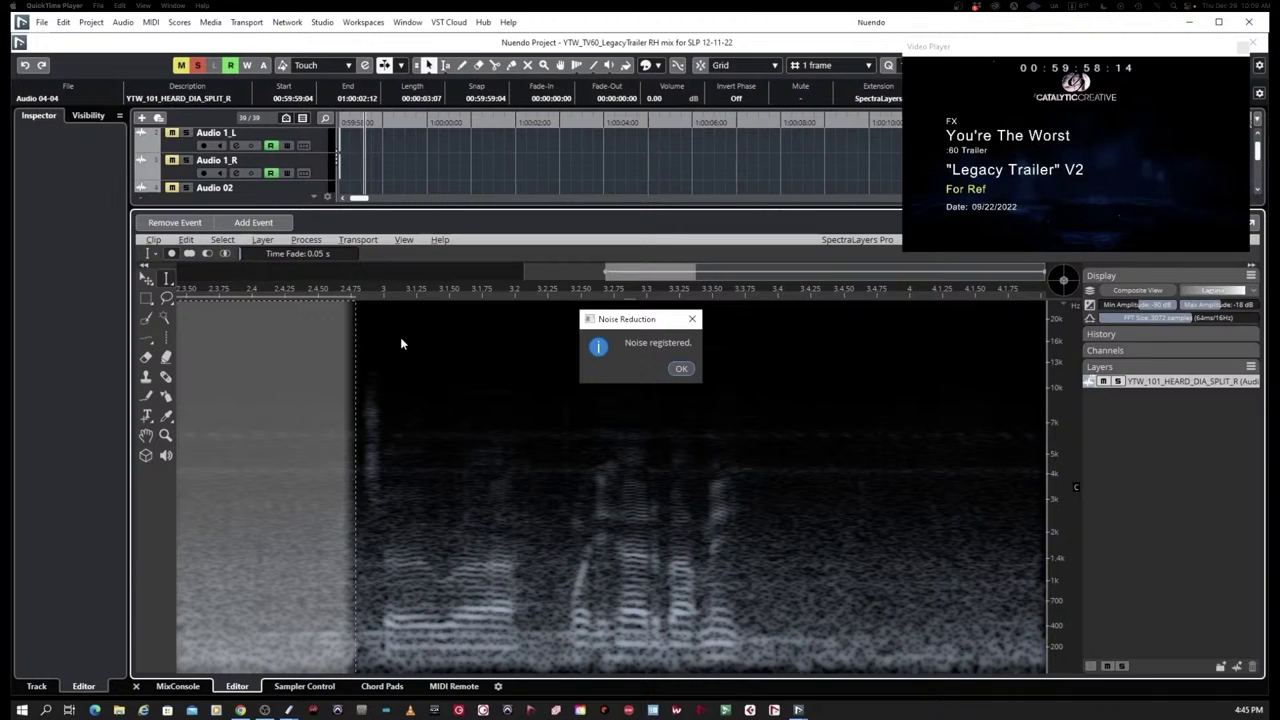
click(681, 368)
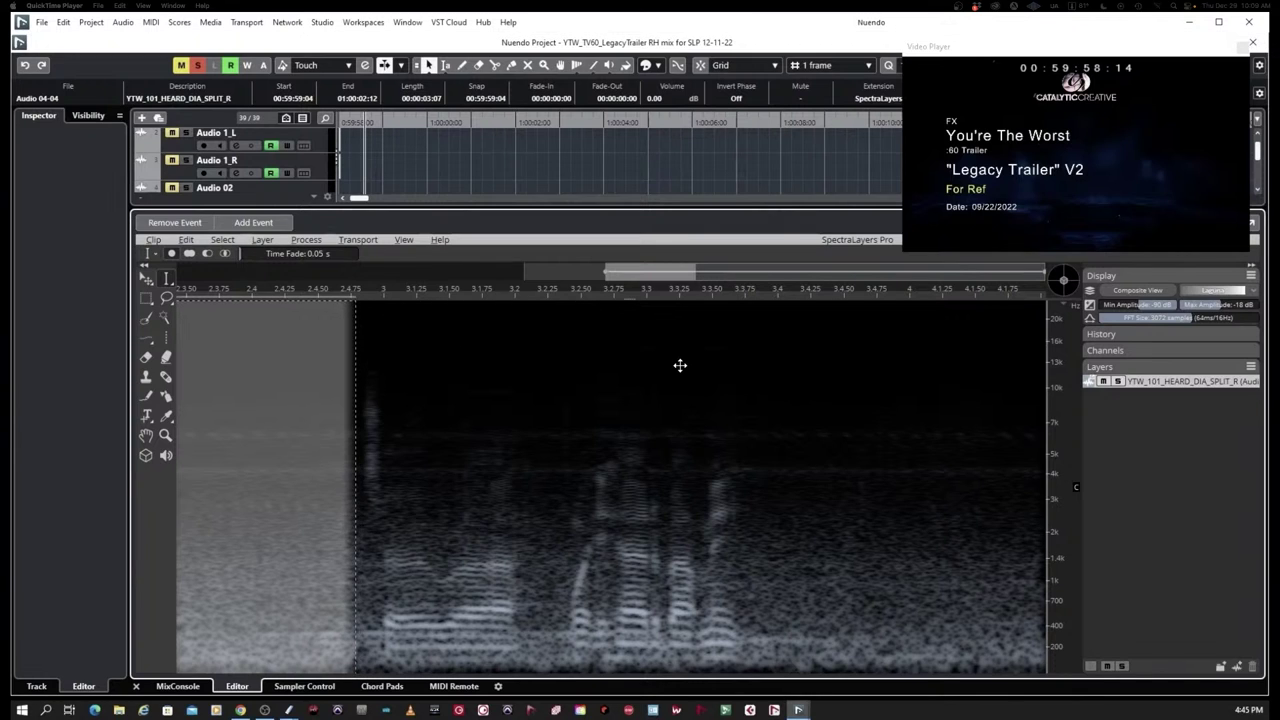
Clear the time selection, select the entire clip and open Noise Reduction for it
click(746, 374)
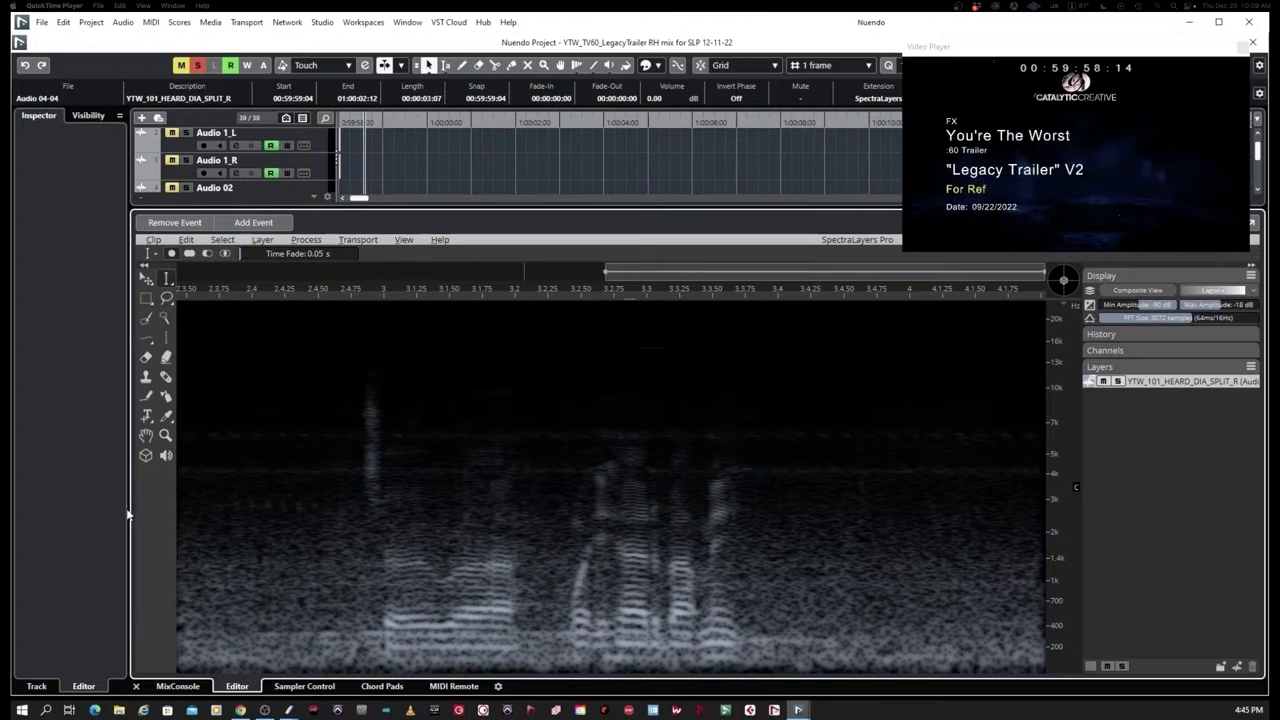
key(space)
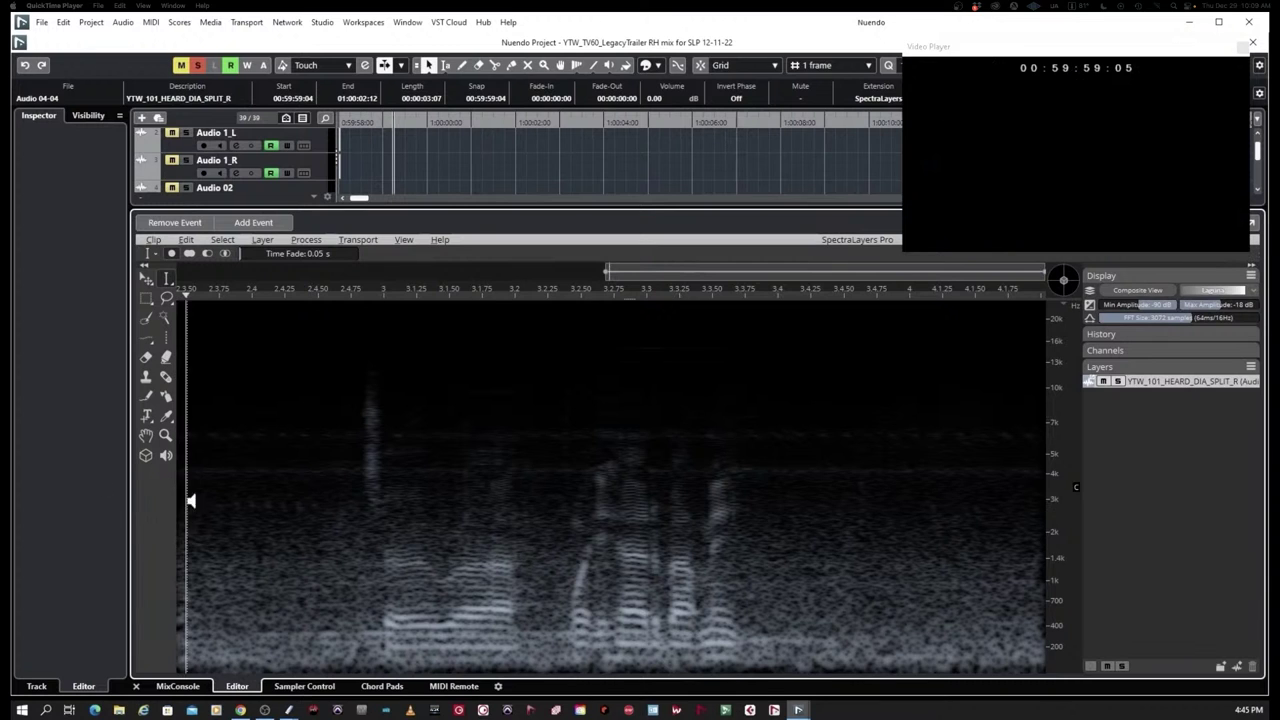
key(ctrl+a)
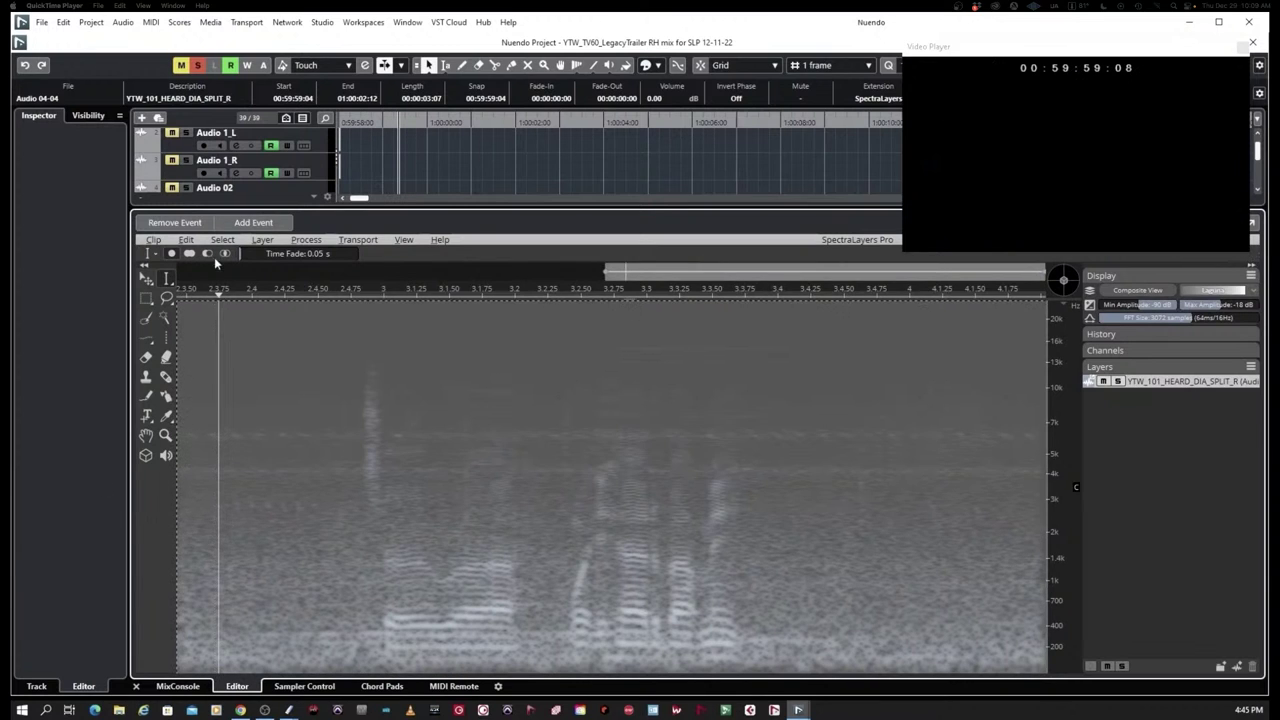
click(306, 240)
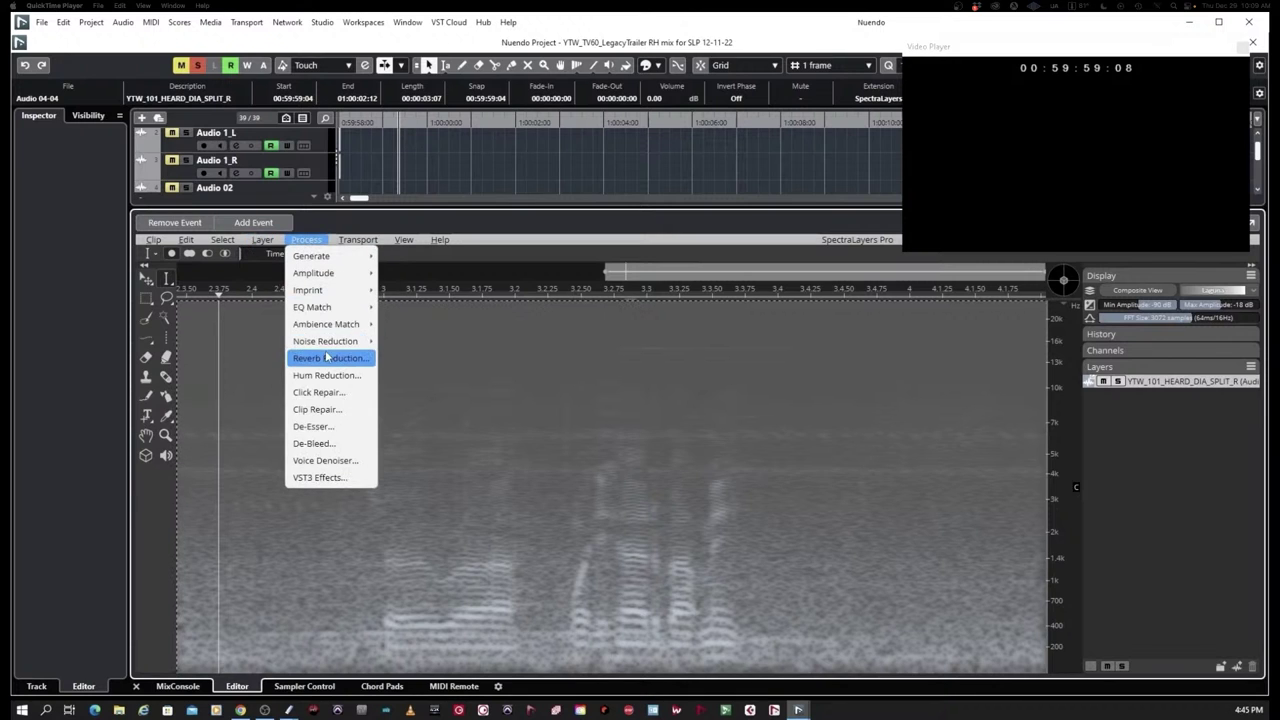
mouse_move(340, 341)
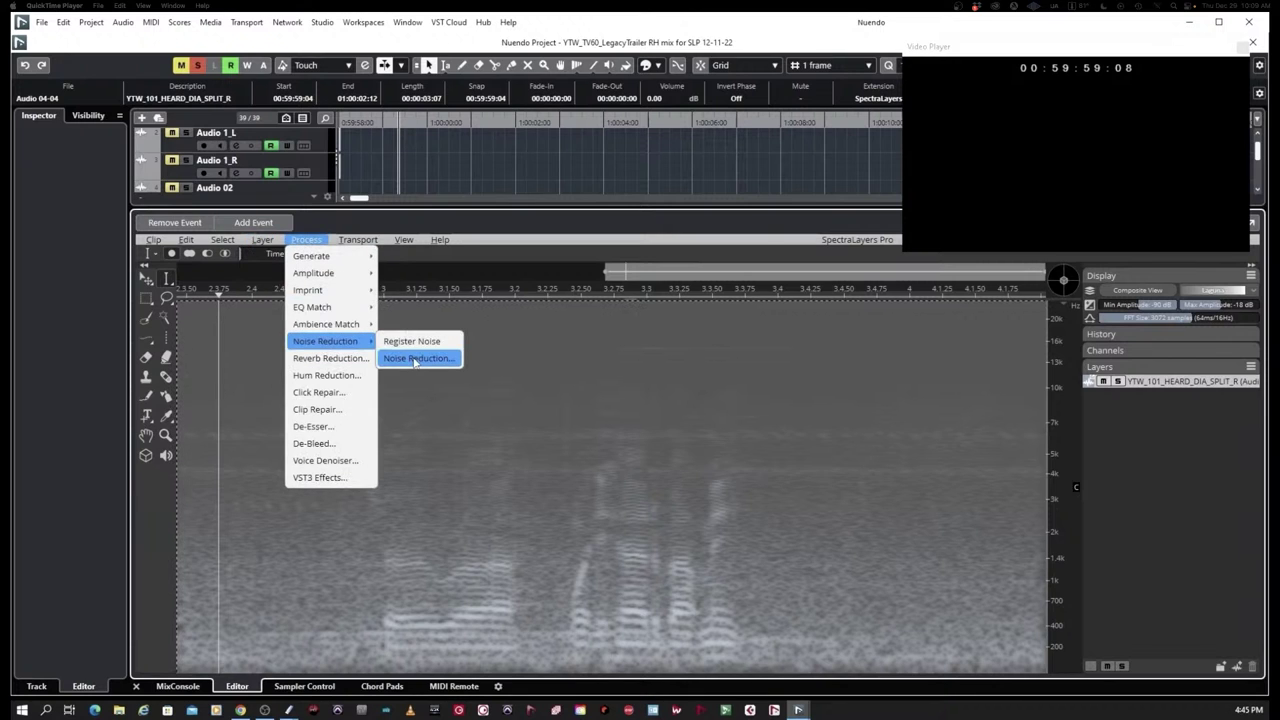
click(415, 359)
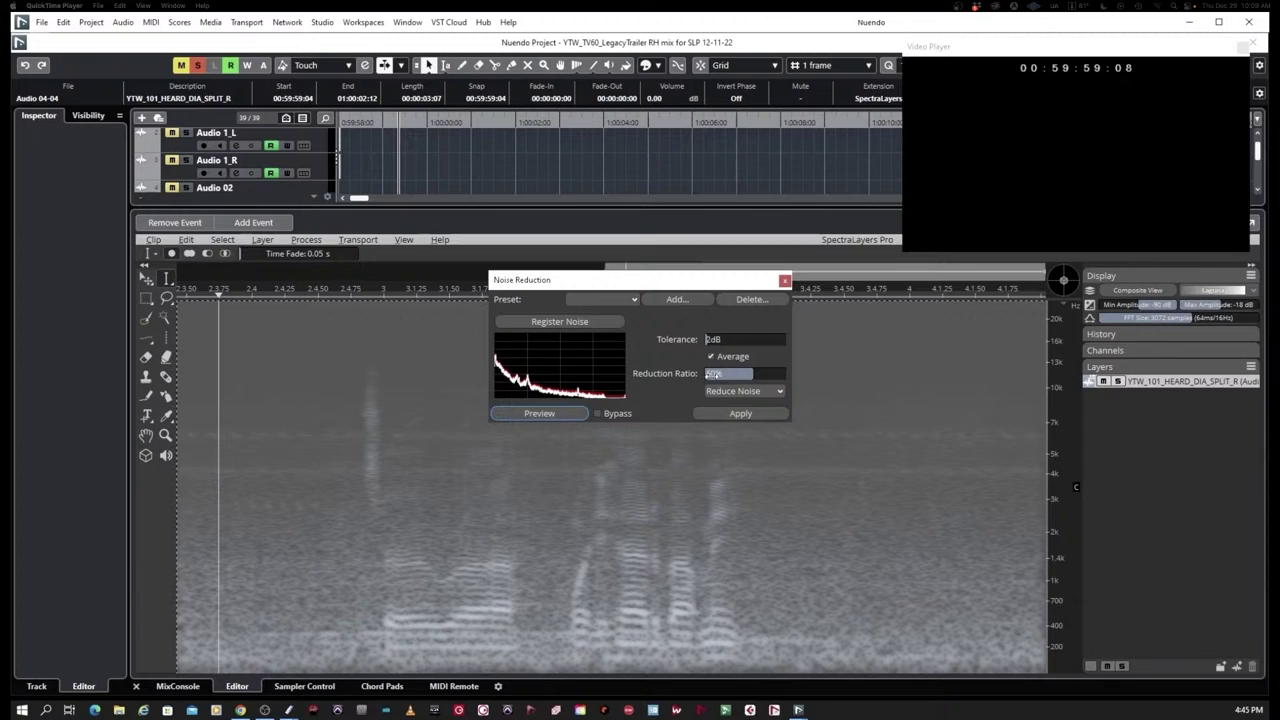
Preview the noise reduction, set the Reduction Ratio to 46%, and preview the whole clip again
click(538, 414)
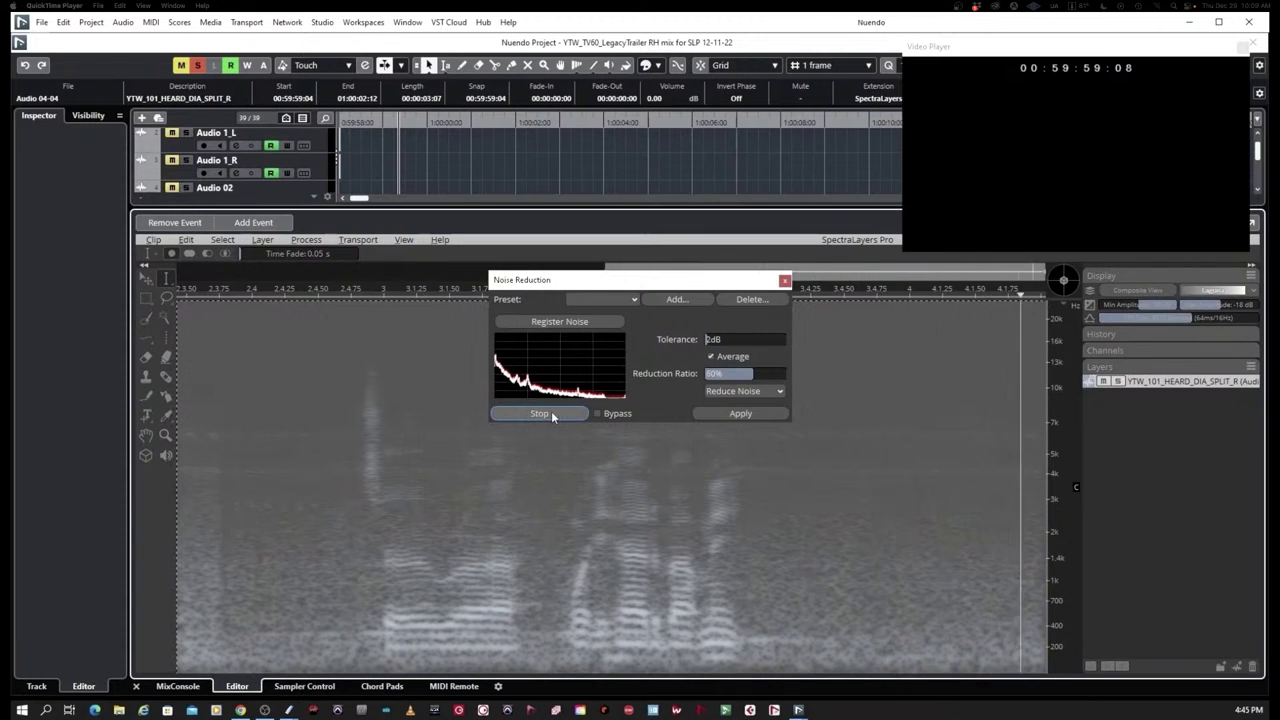
click(552, 415)
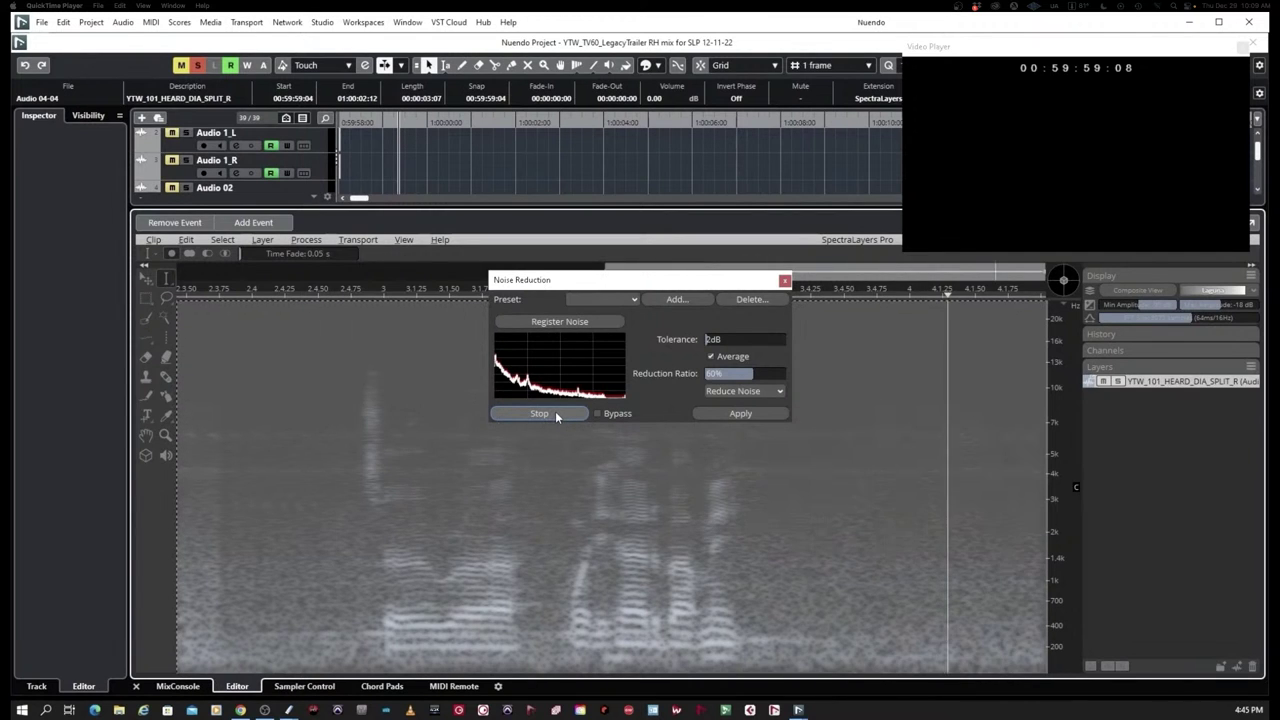
drag(722, 374, 717, 405)
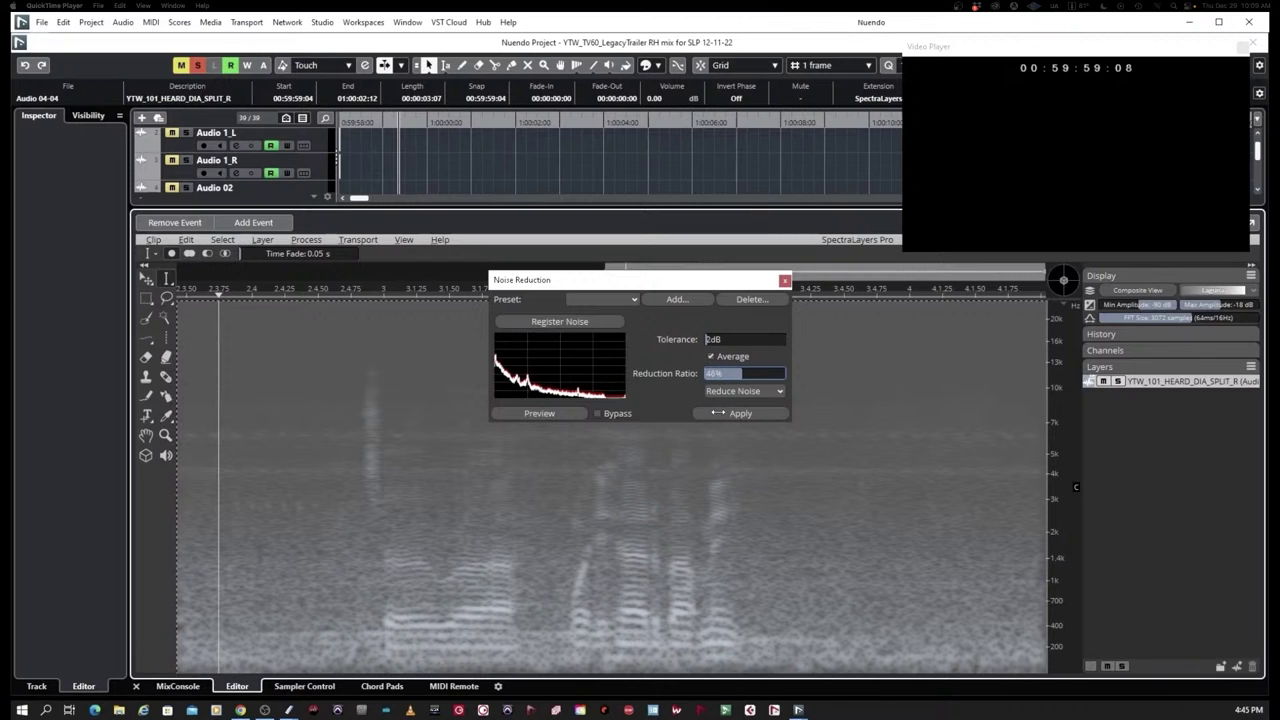
click(541, 413)
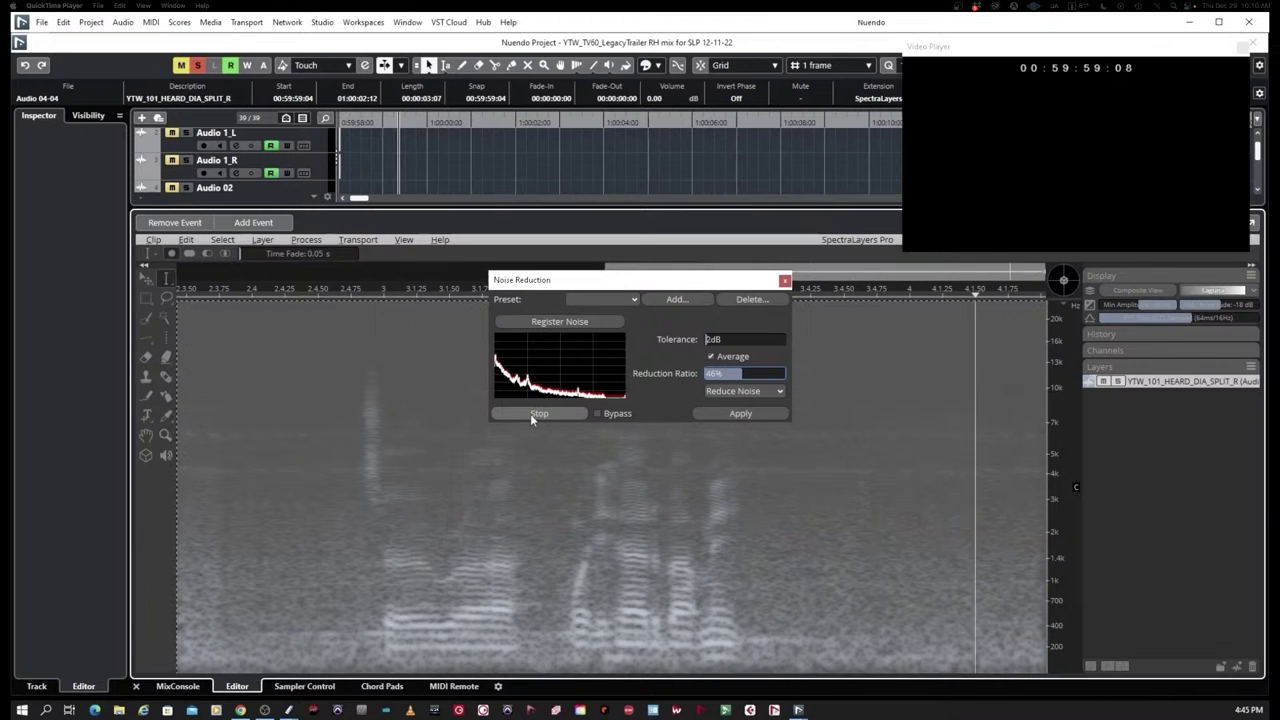
click(530, 413)
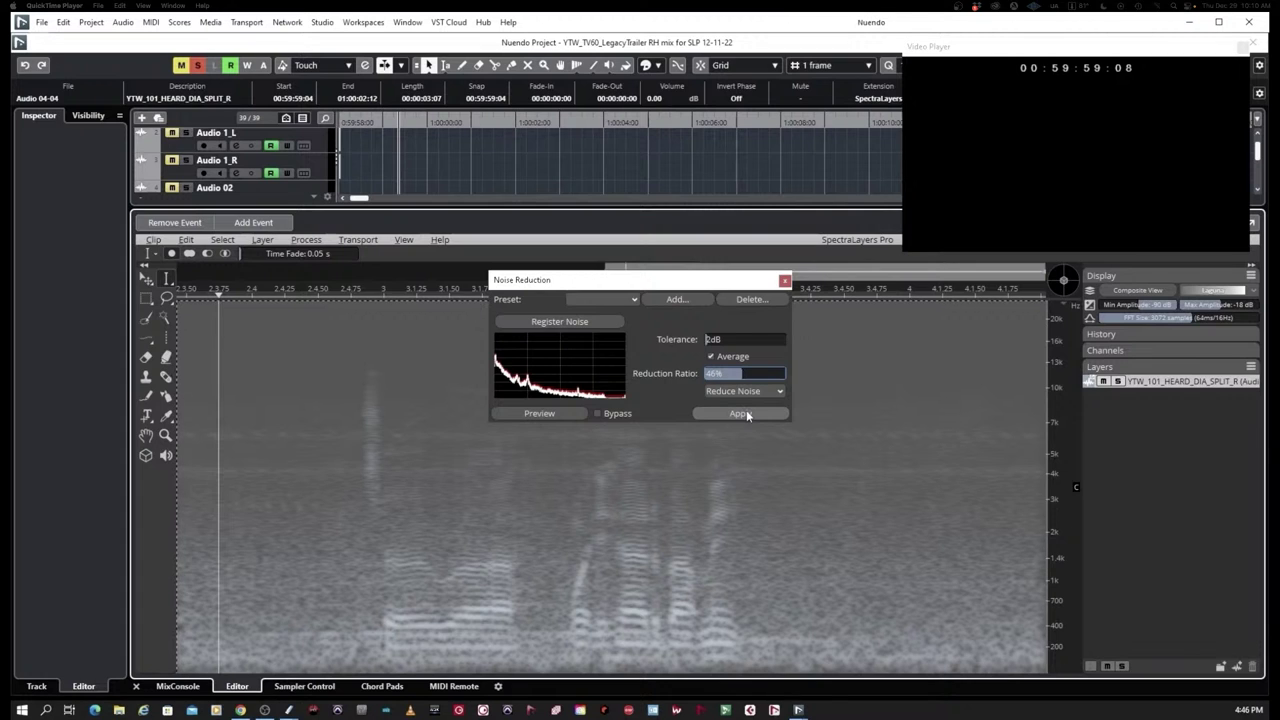
Apply the noise reduction to the clip and close both the editor and the Noise Reduction window
click(740, 413)
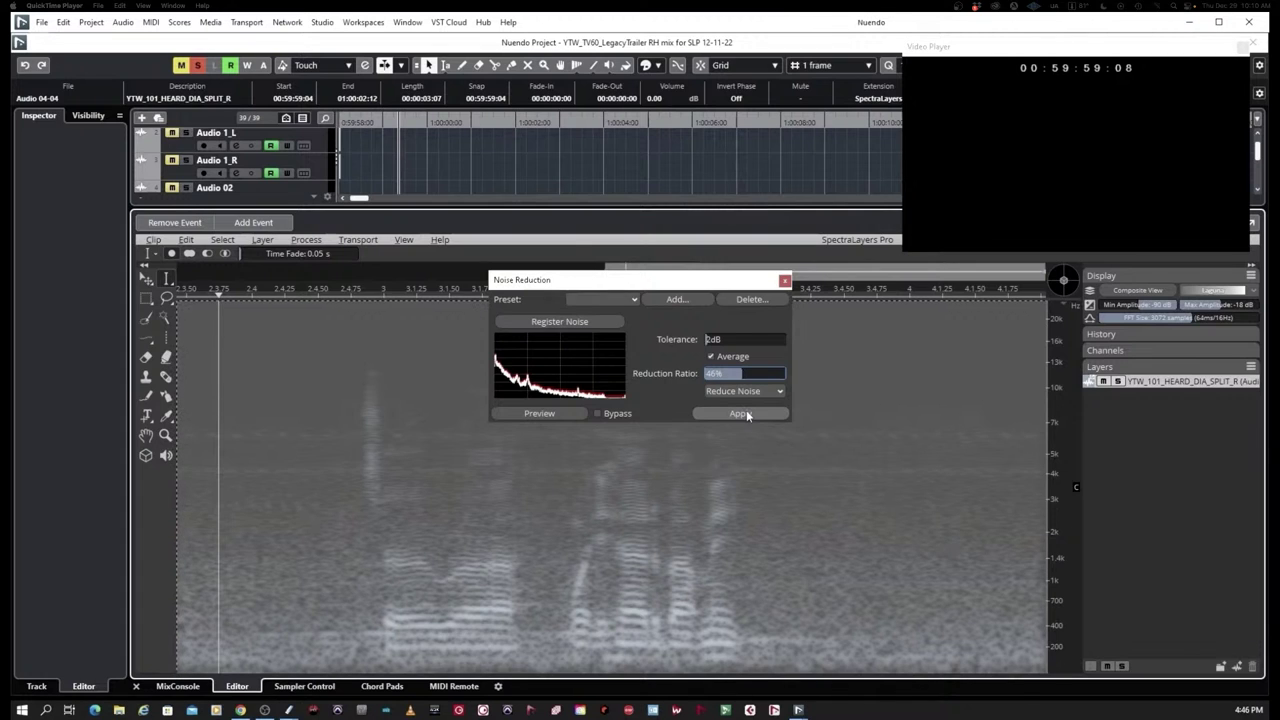
click(139, 684)
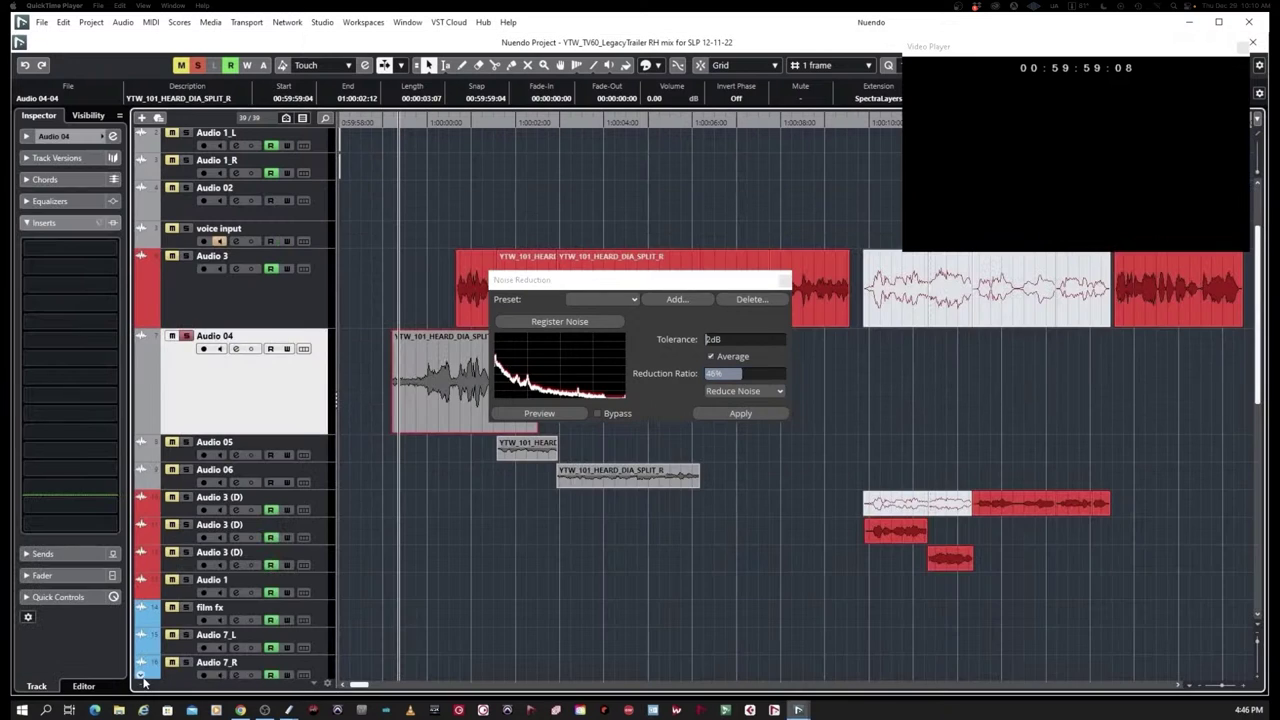
click(785, 282)
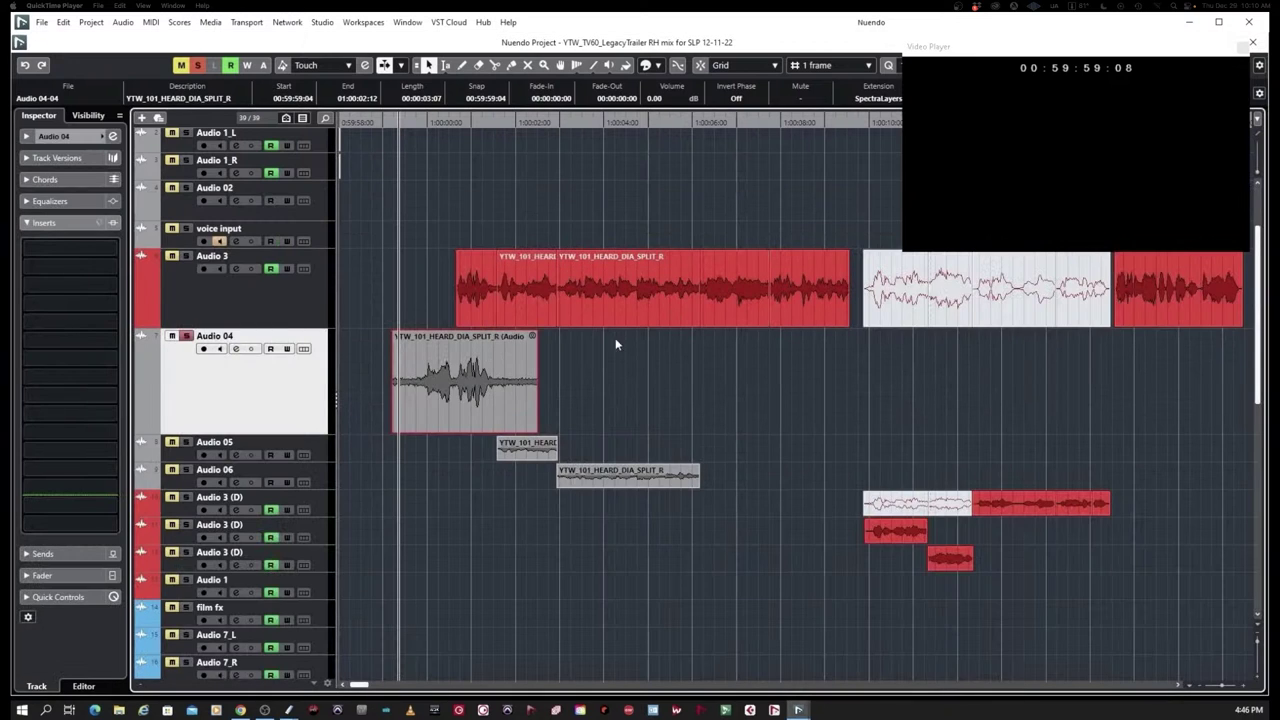
Make the SpectraLayers extension permanent on the Audio 04 event
click(128, 25)
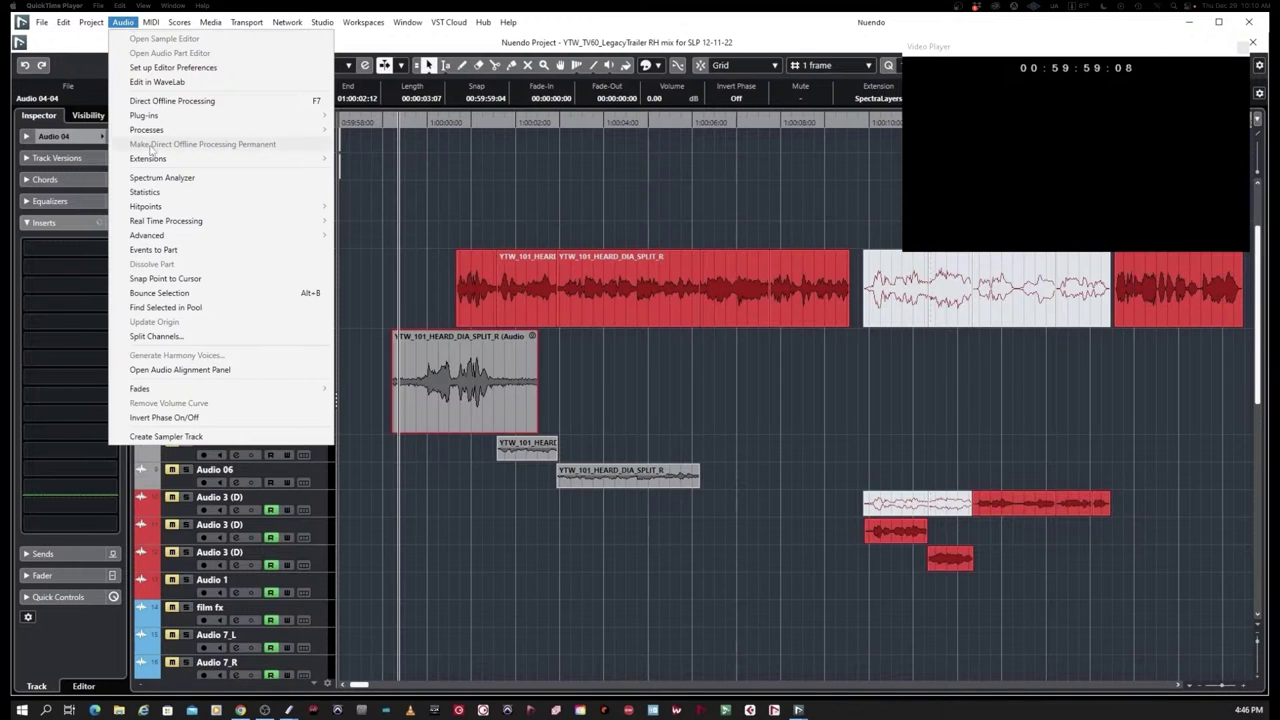
mouse_move(310, 158)
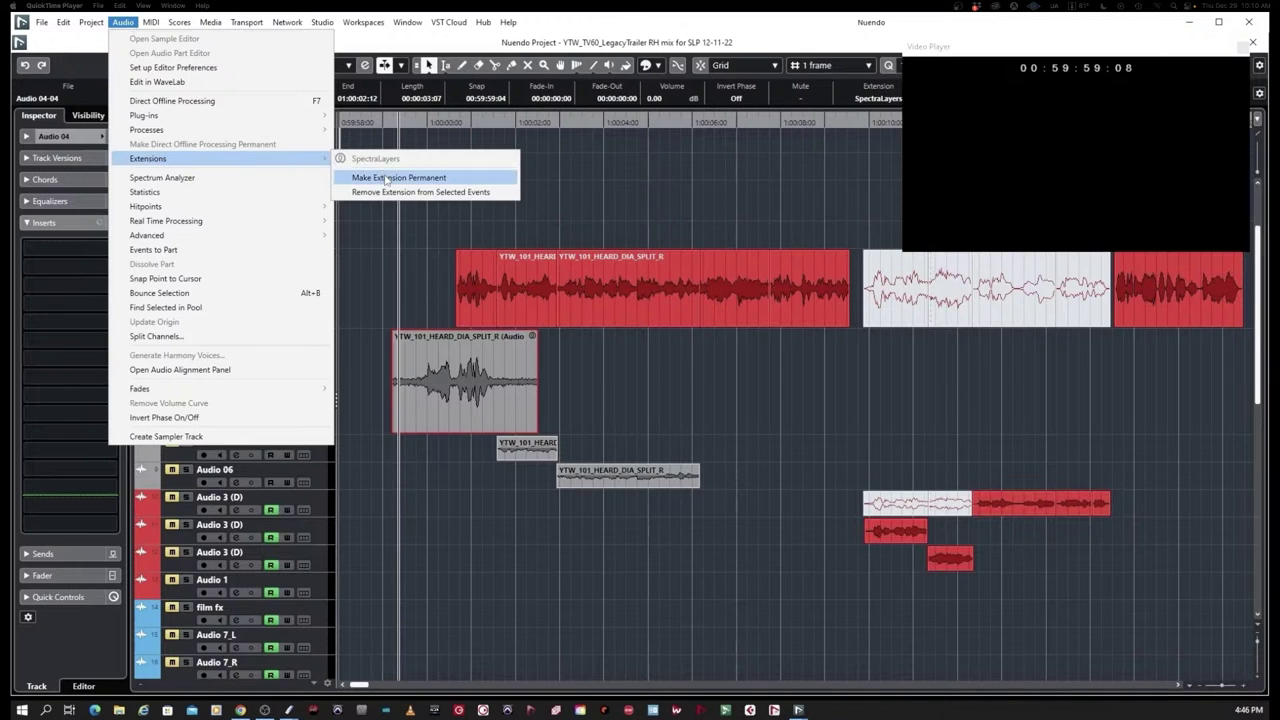
click(386, 177)
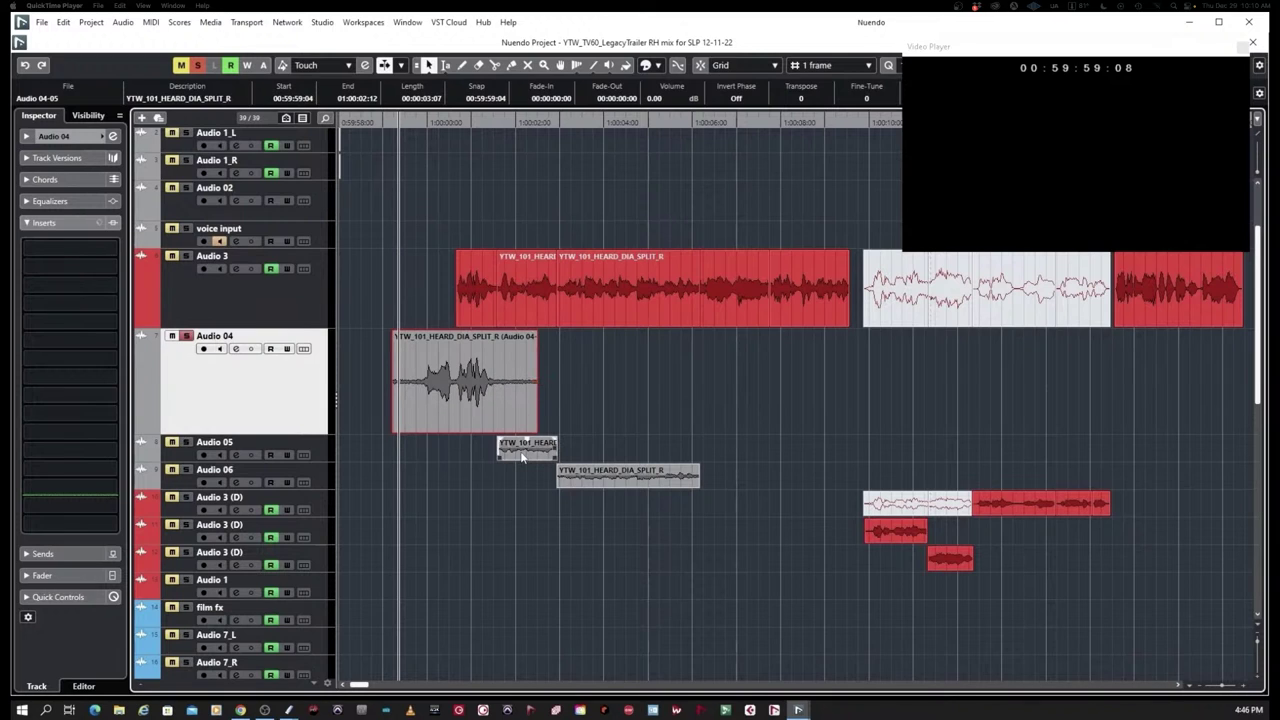
click(482, 395)
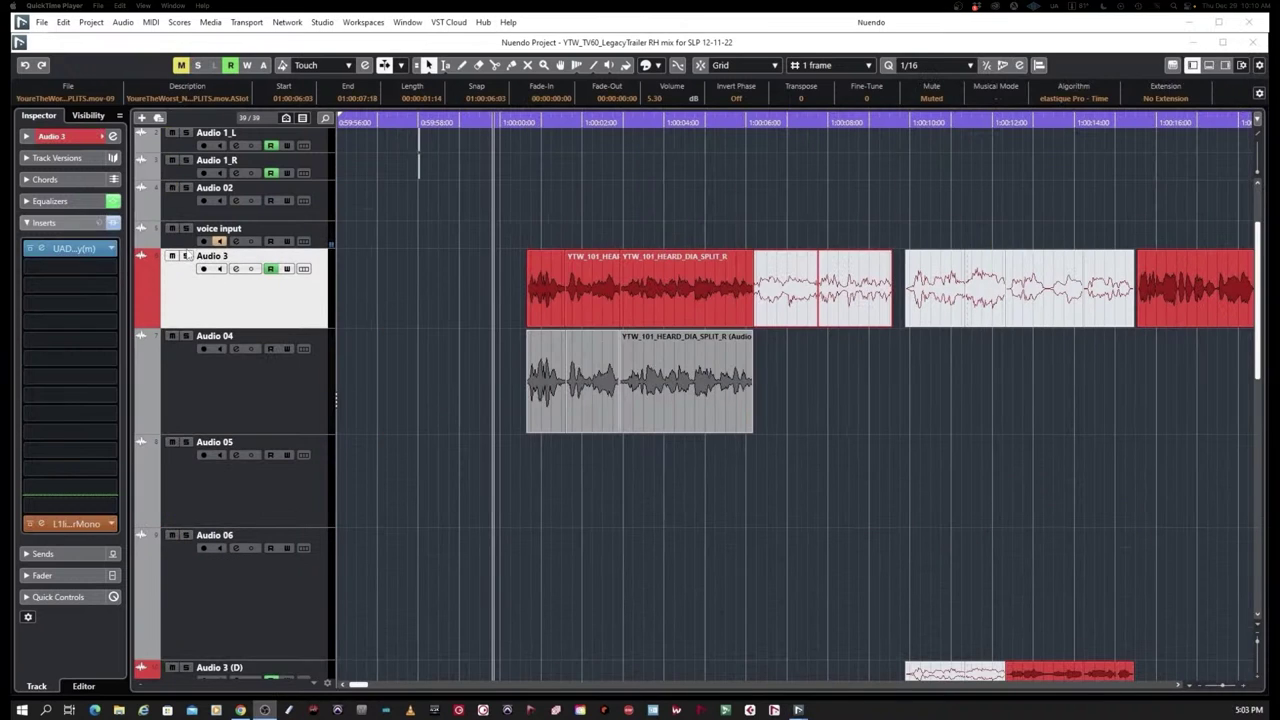
Solo and play the original dialogue on Audio 3, and play the cleaned Audio 04 track from 01:00:00:03 for comparison
click(186, 257)
key(space)
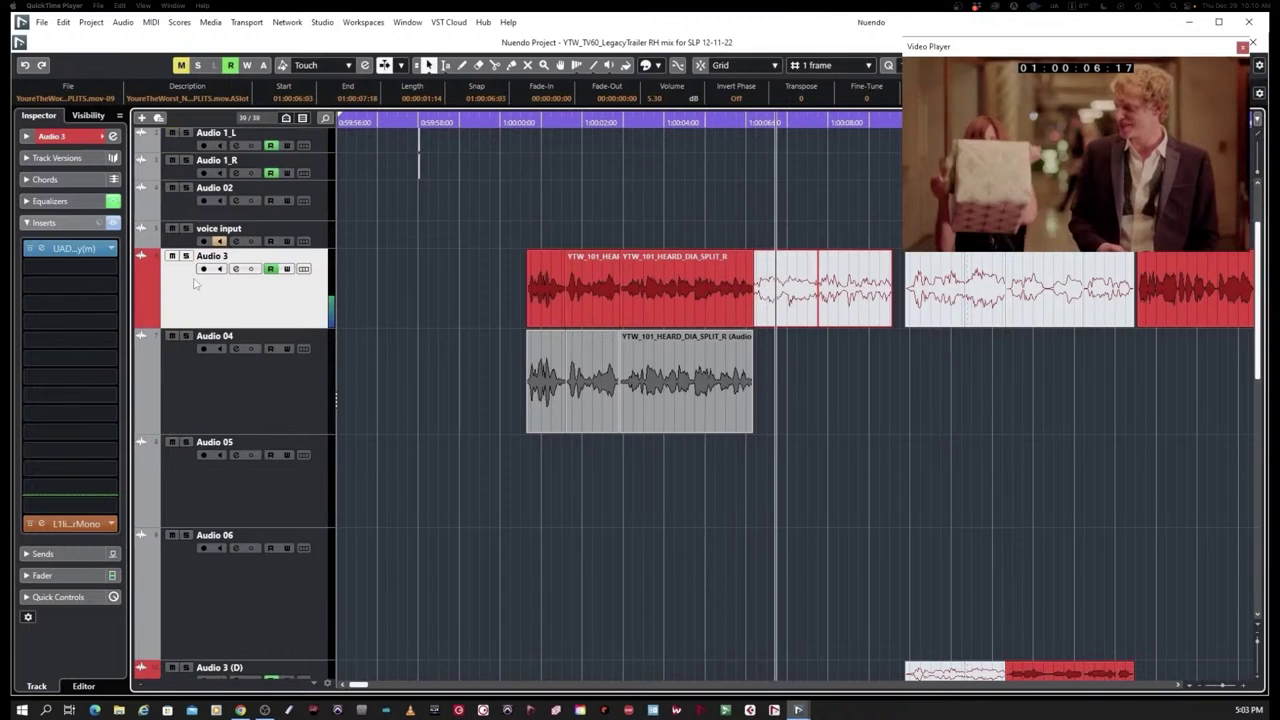
click(505, 124)
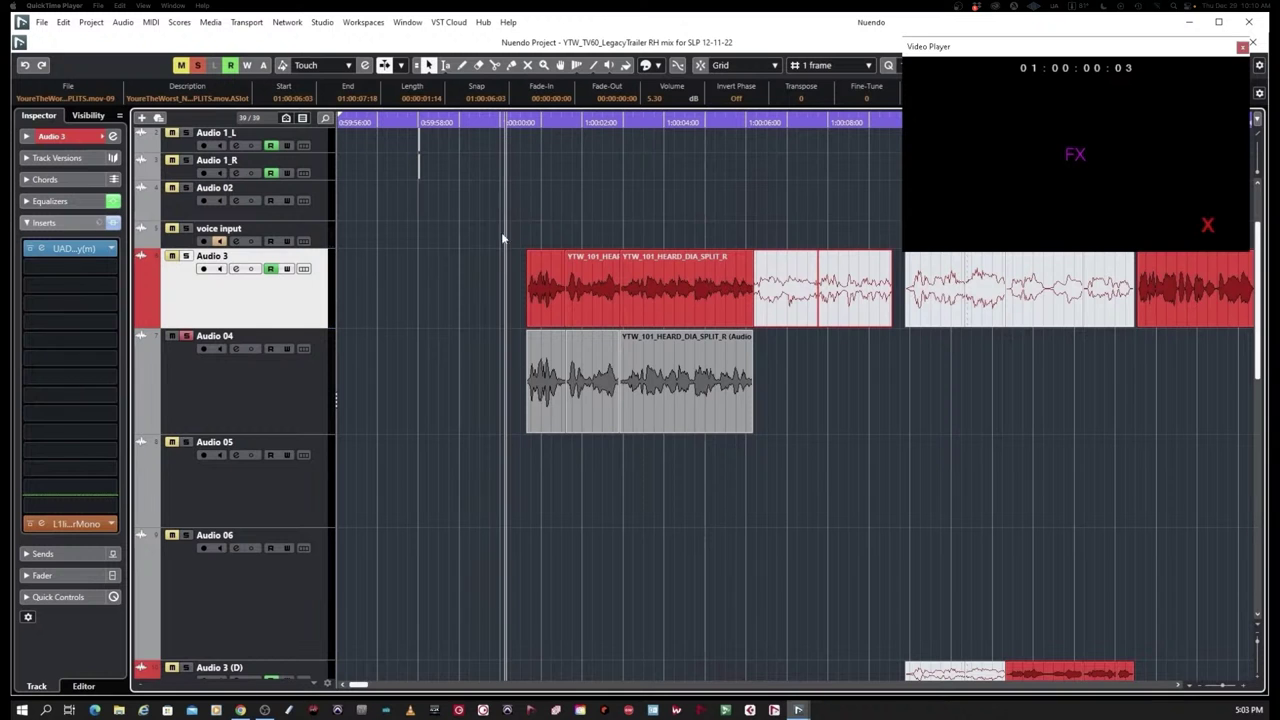
key(space)
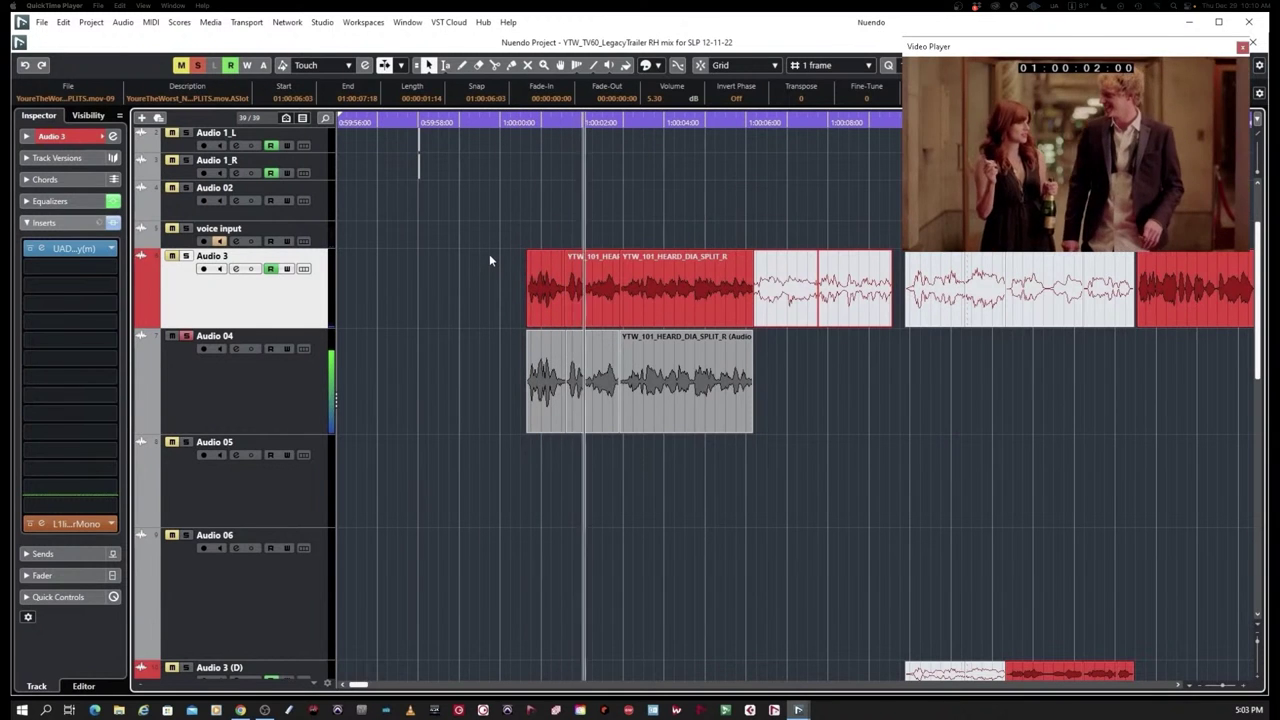
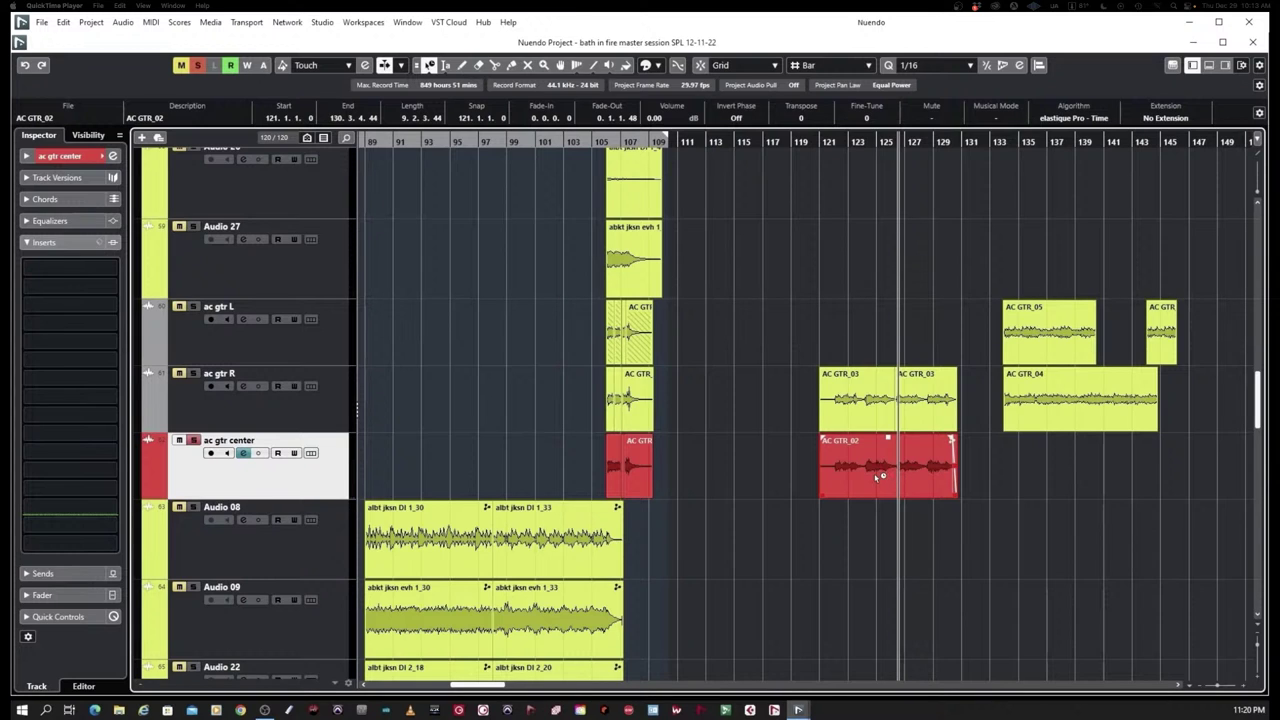
Open the AC GTR_02 event on the ac gtr center track with the SpectraLayers extension
click(124, 22)
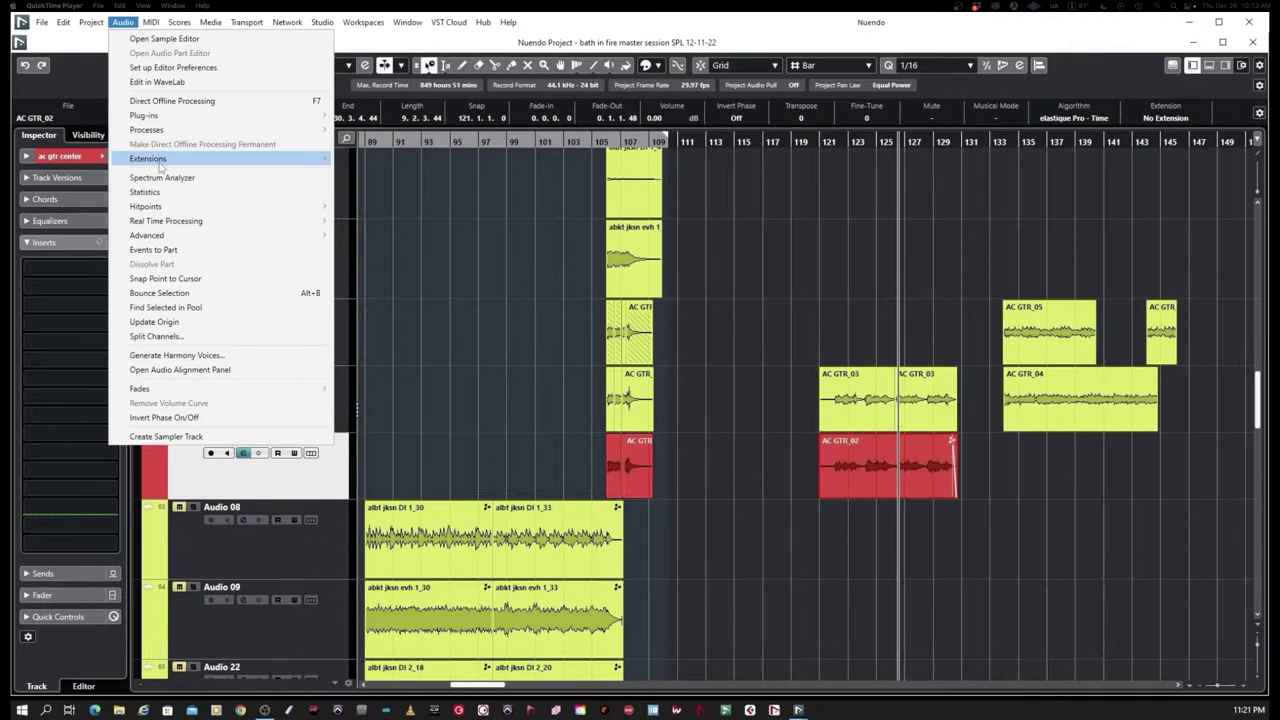
mouse_move(253, 160)
click(349, 159)
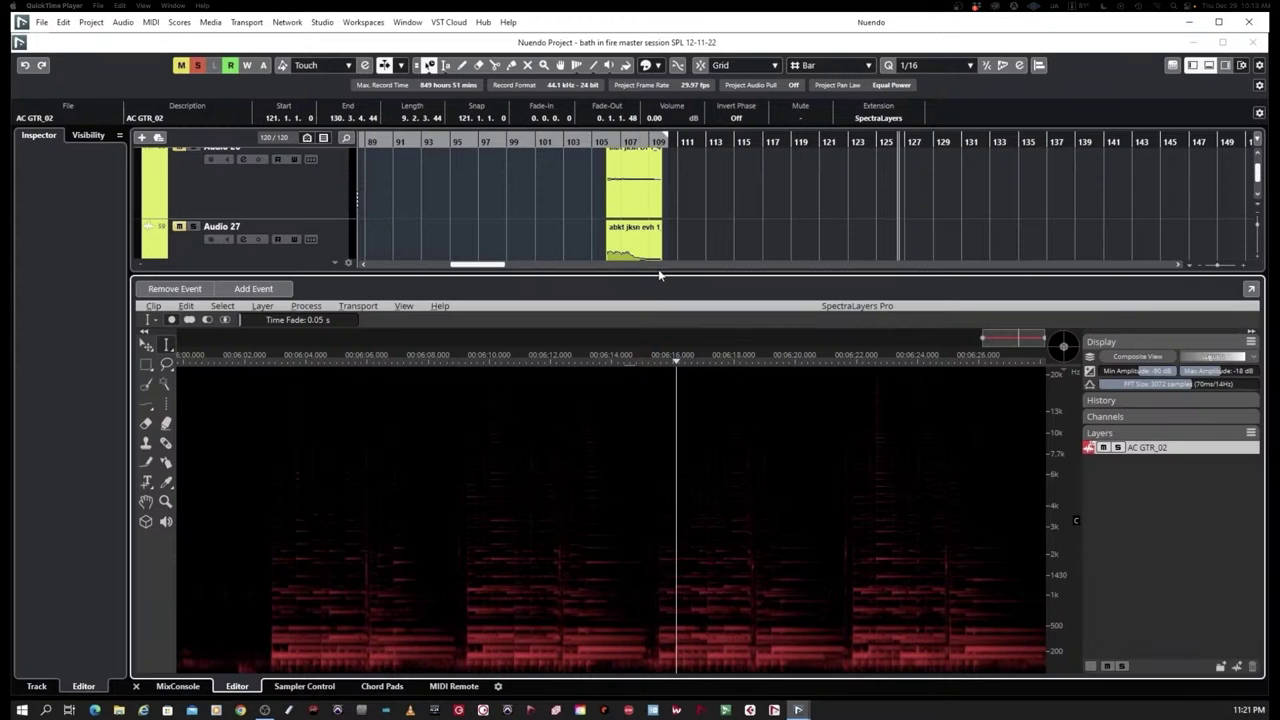
Play the acoustic guitar clip from about 00:06:02.4 while viewing its spectrogram
scroll(347, 453, down, 2)
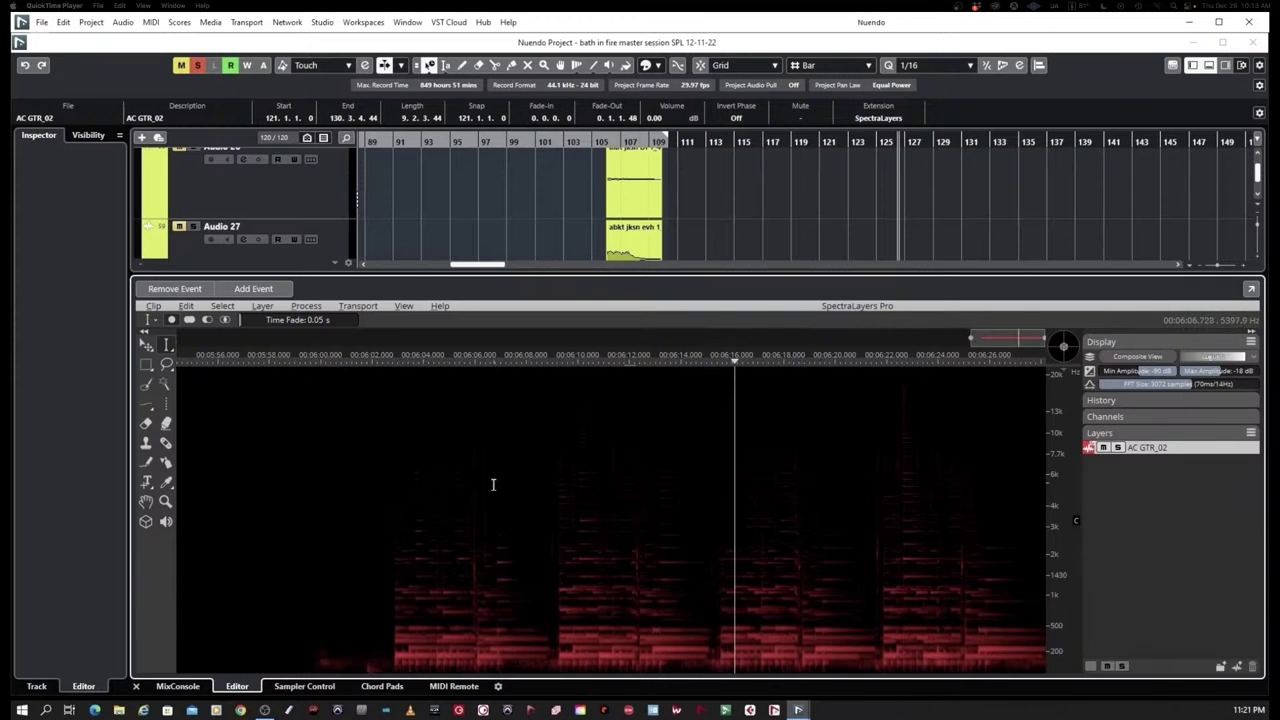
click(382, 362)
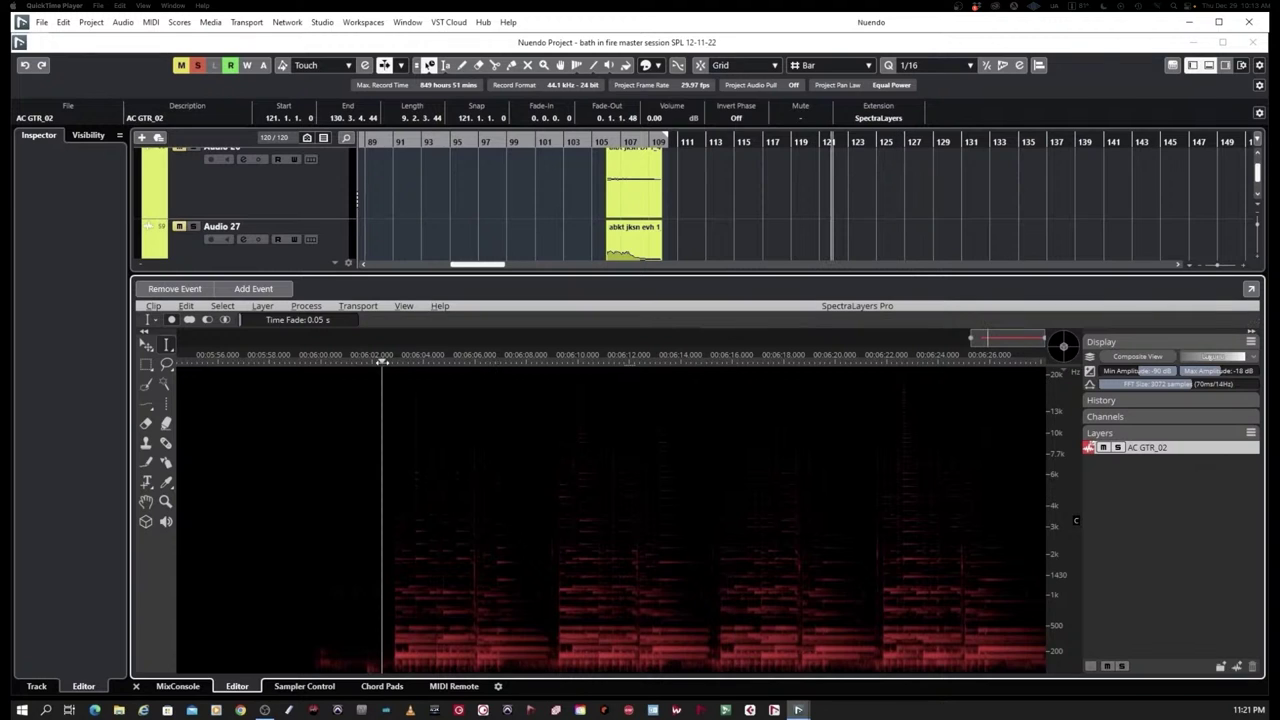
key(space)
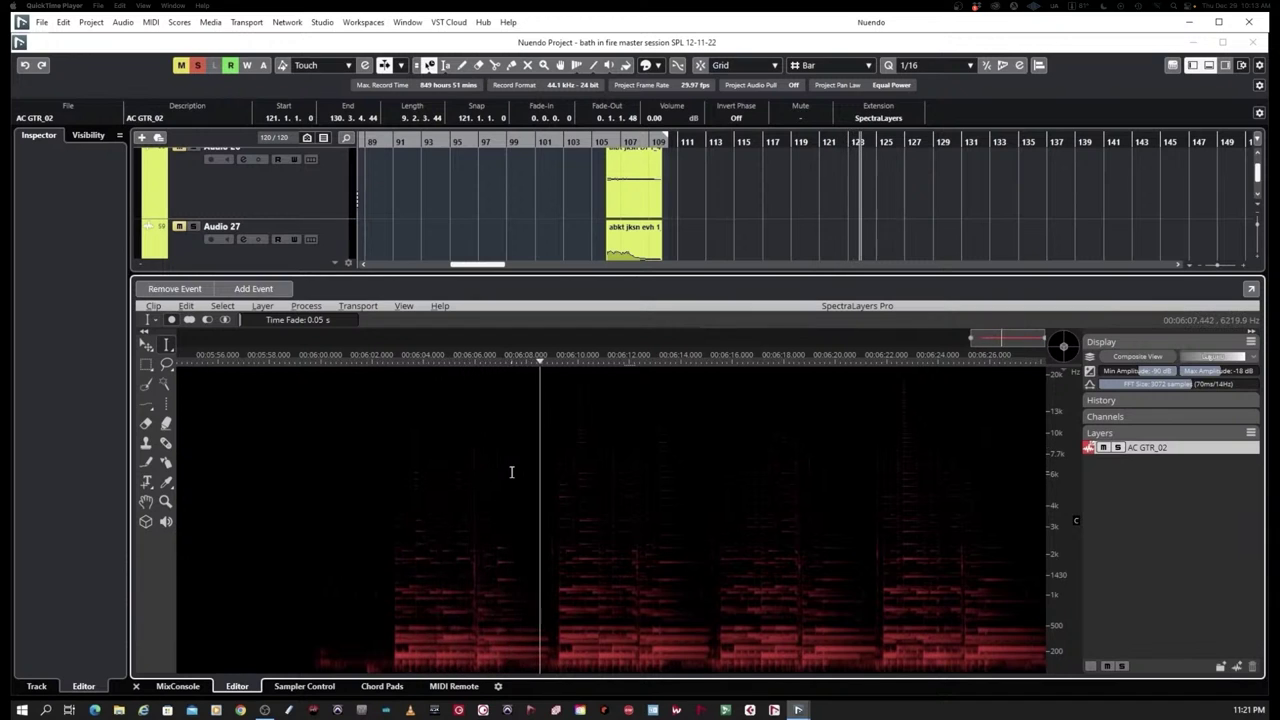
Make a rectangular selection around the small noise blip near 1 kHz at about 00:06:07.7
scroll(491, 533, up, 5)
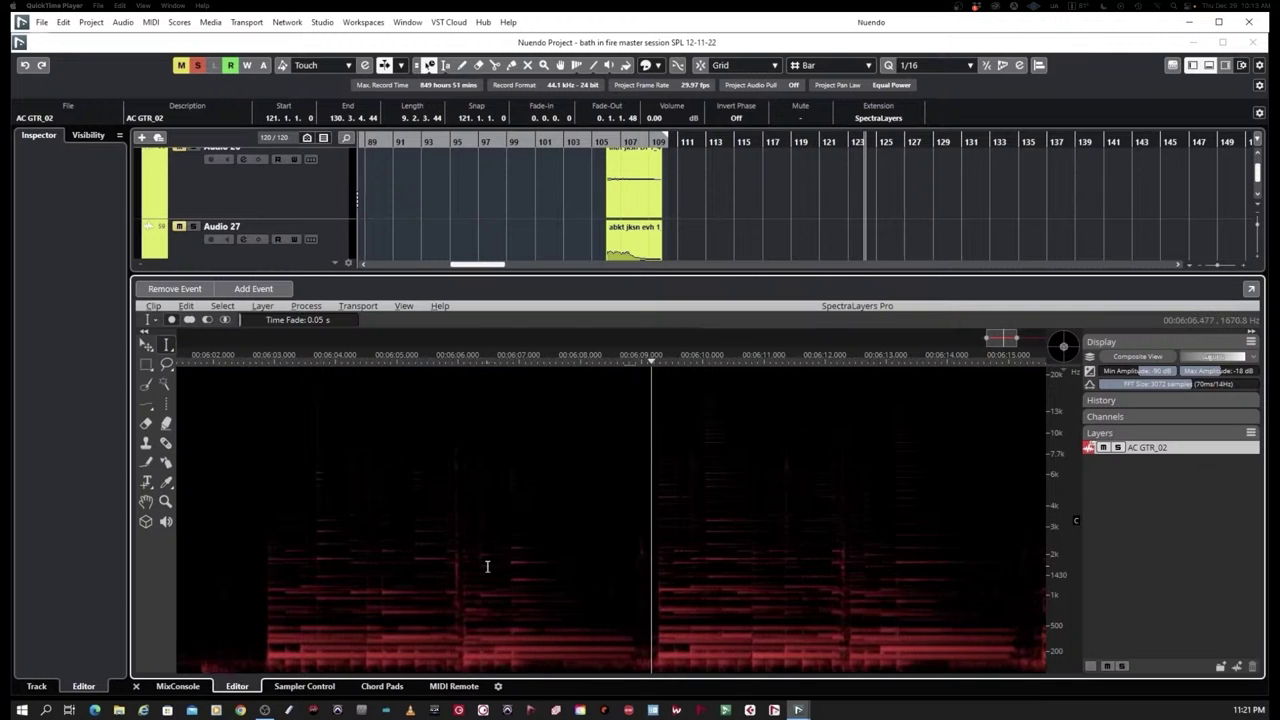
scroll(532, 556, up, 2)
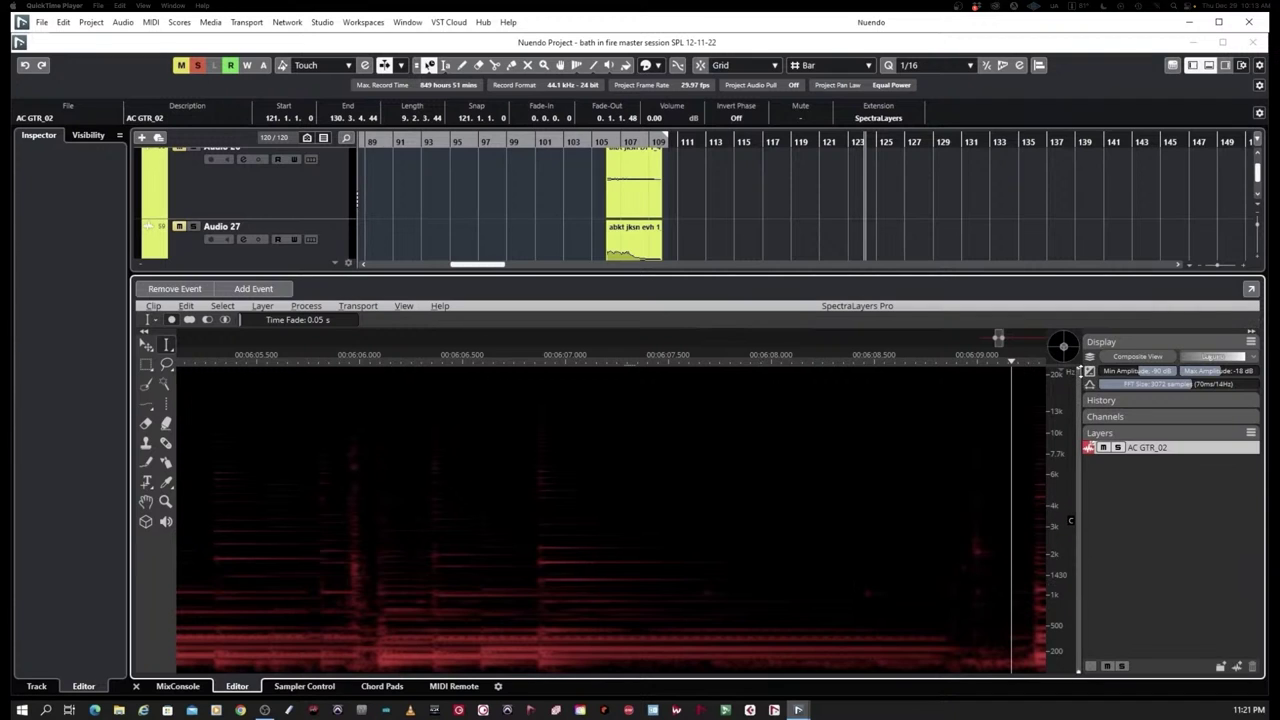
drag(1078, 440, 1078, 565)
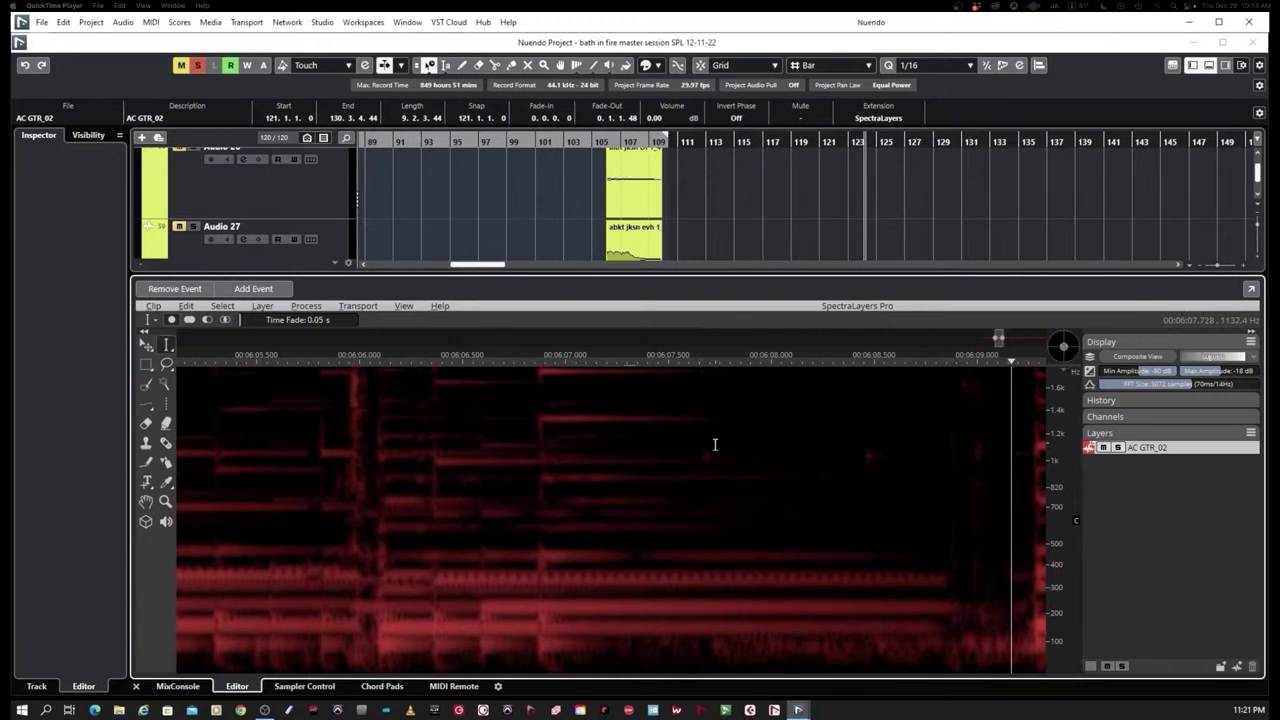
drag(702, 459, 712, 467)
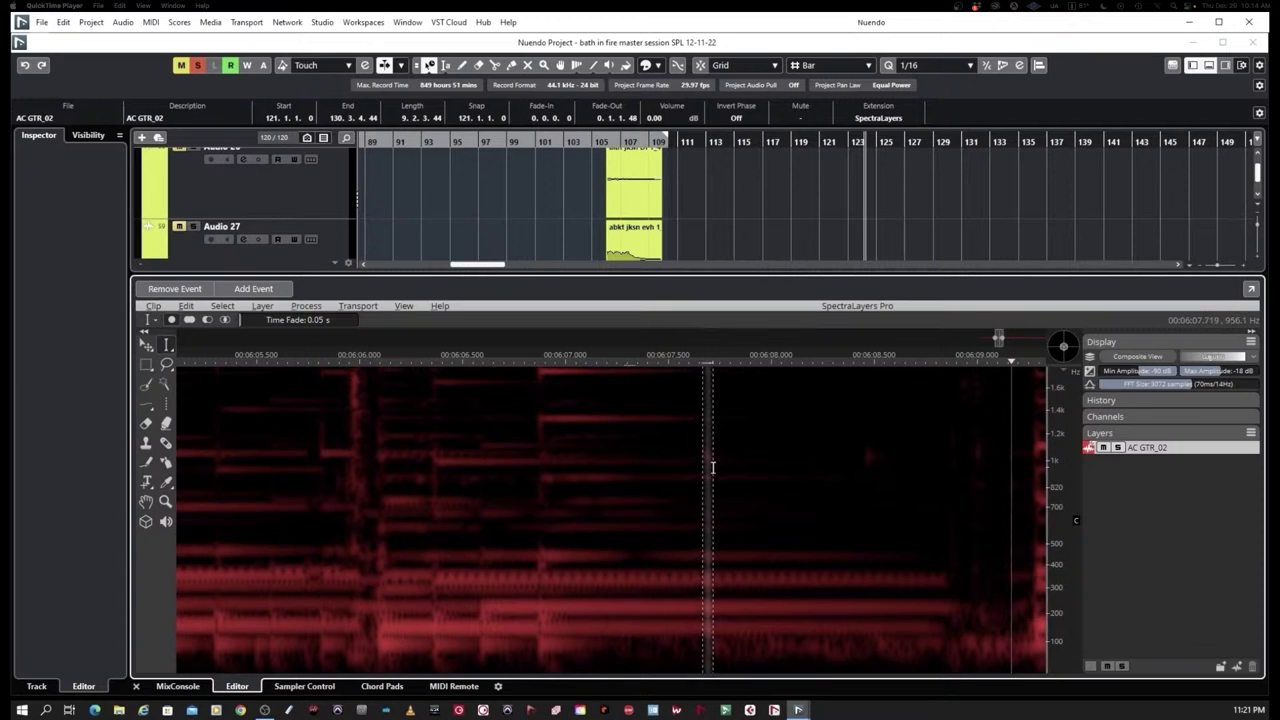
click(703, 467)
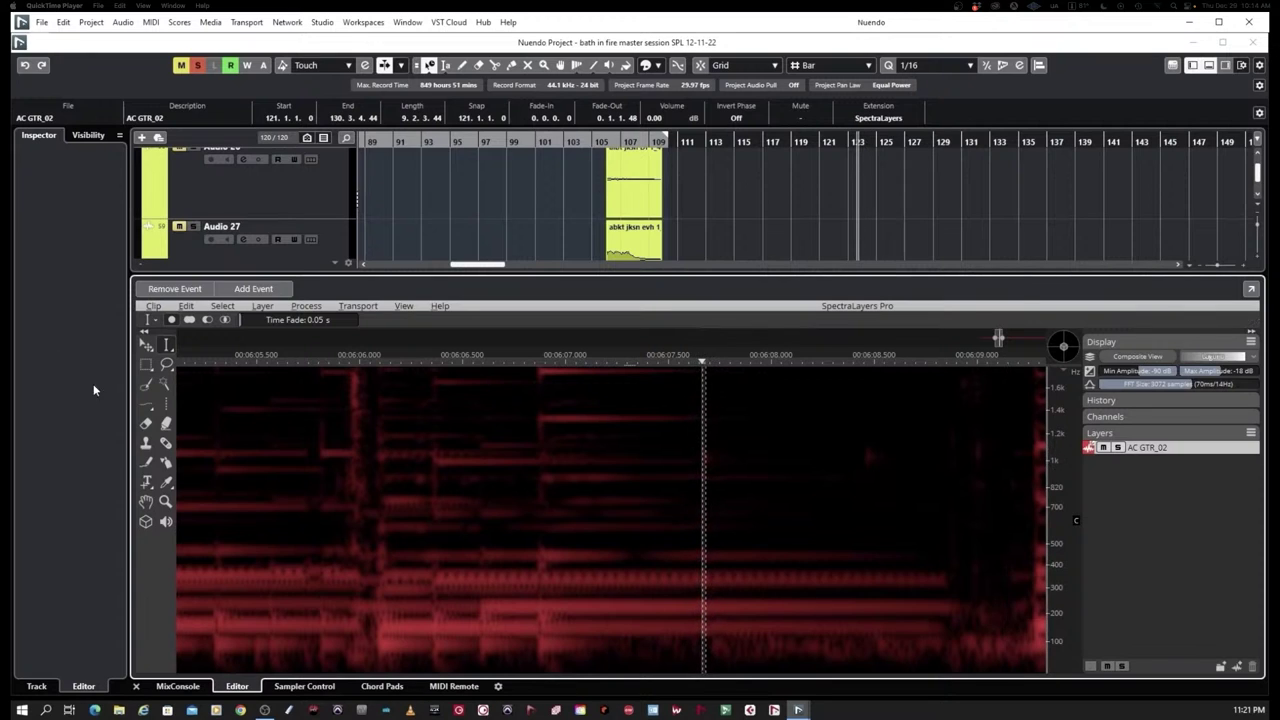
click(146, 364)
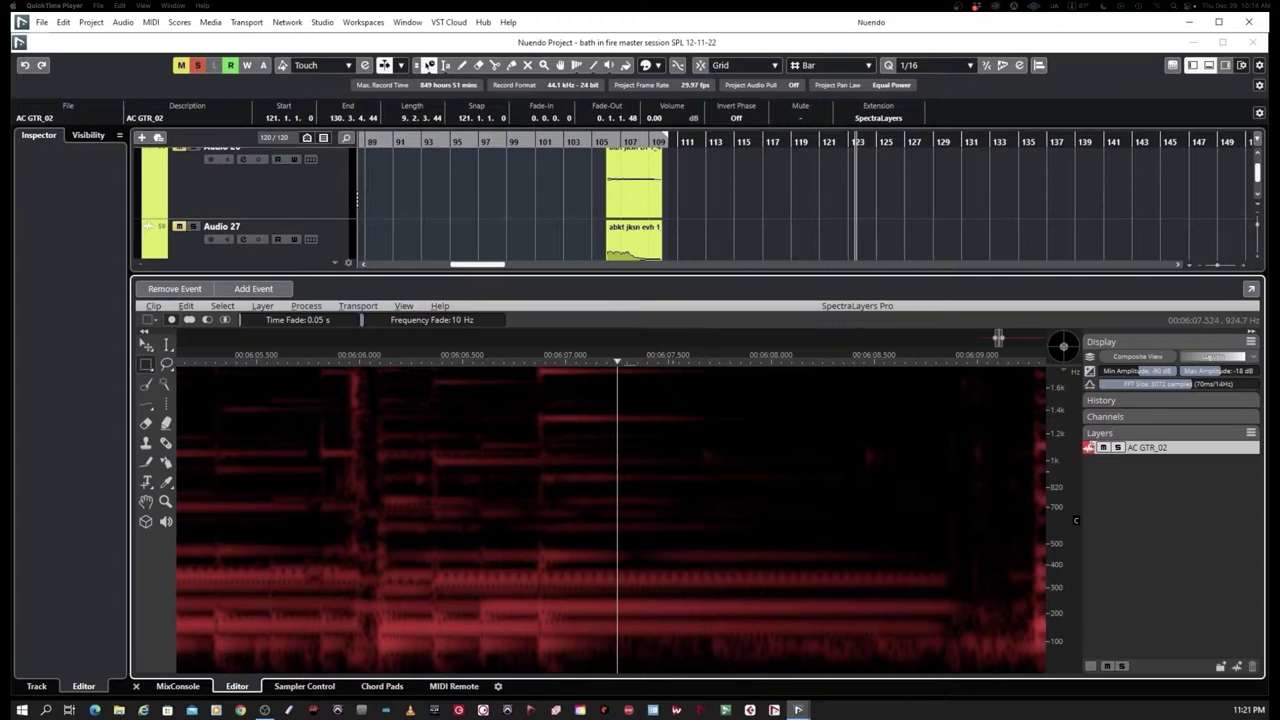
drag(699, 440, 718, 466)
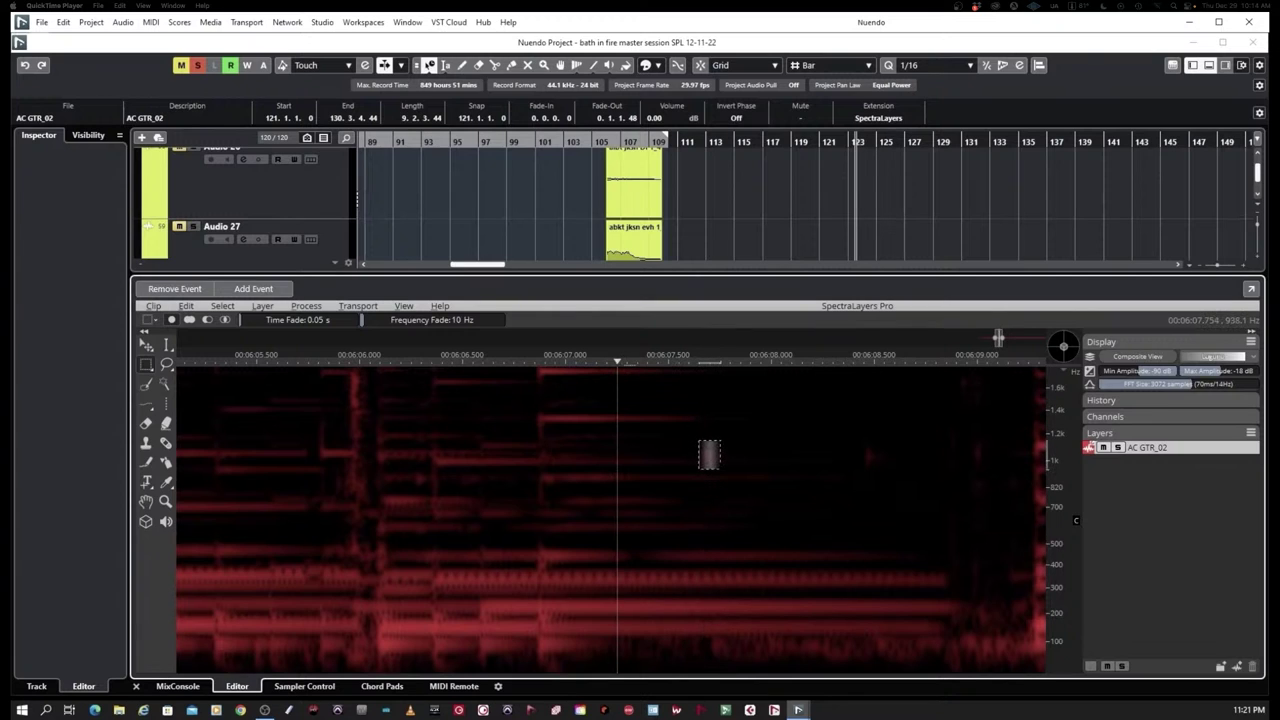
Audition the passage and make a rectangular selection around the second noise blip near 1 kHz at about 00:06:08.5
key(space)
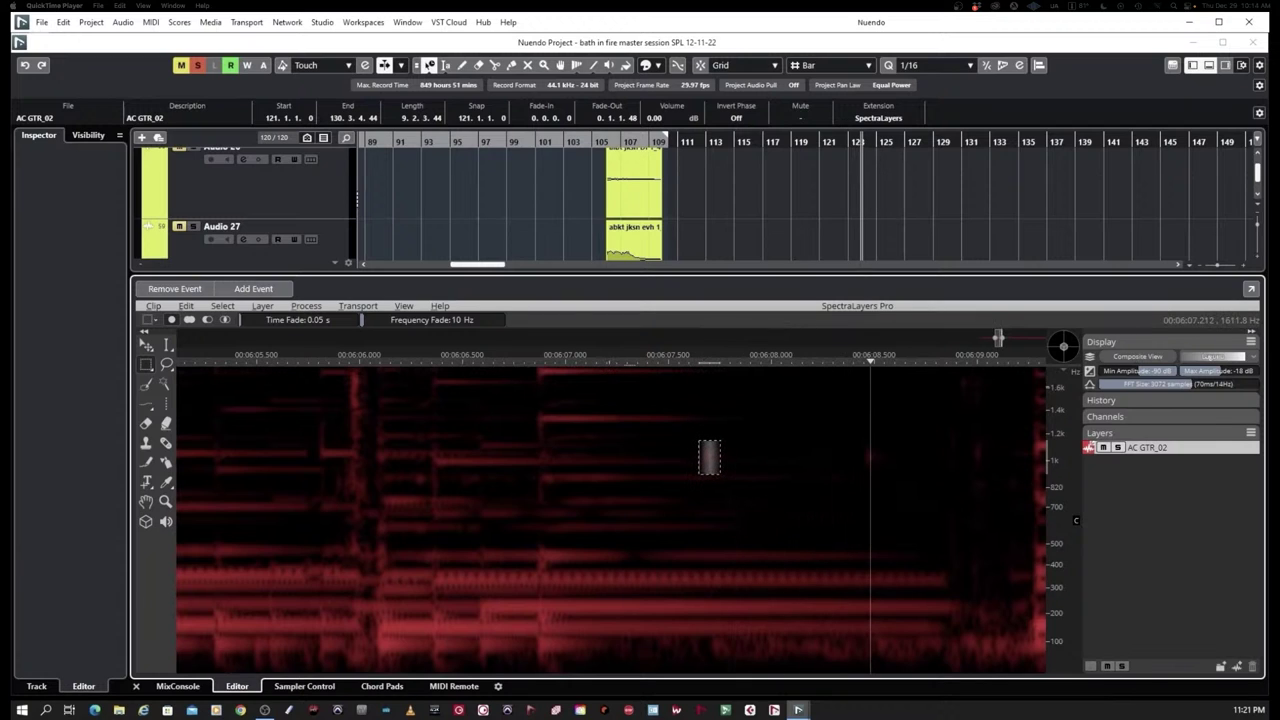
key(space)
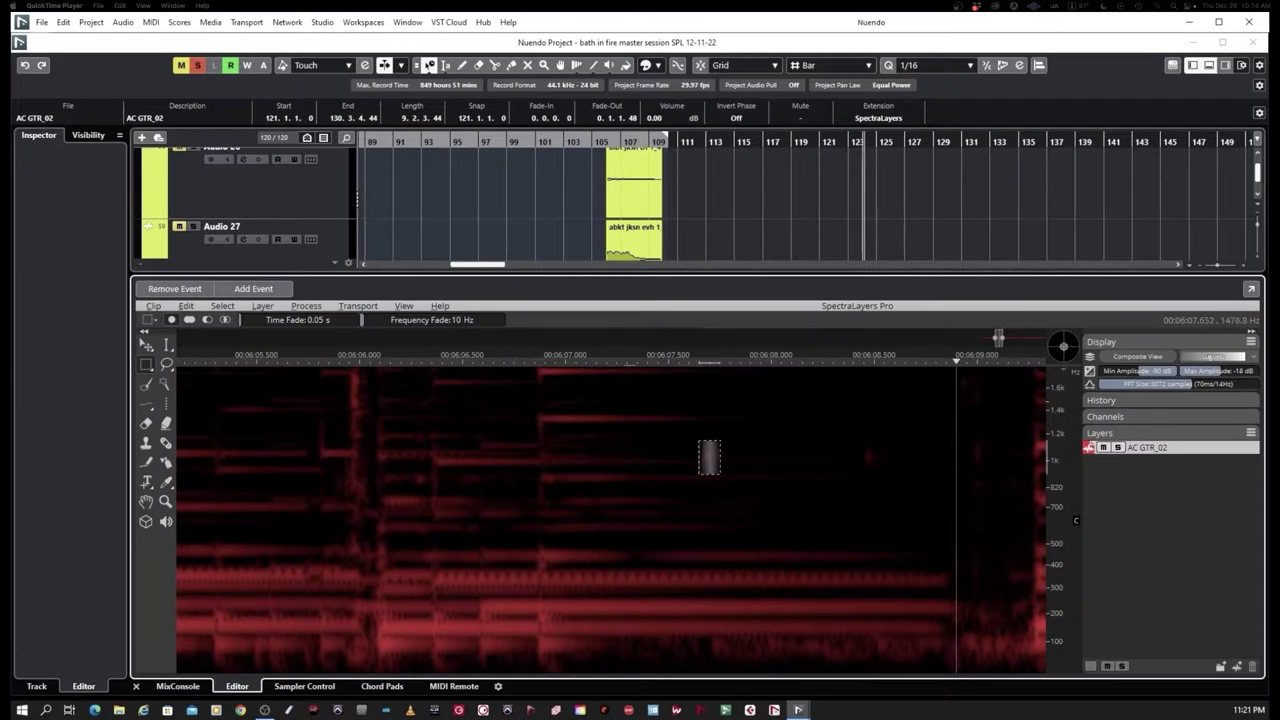
click(423, 366)
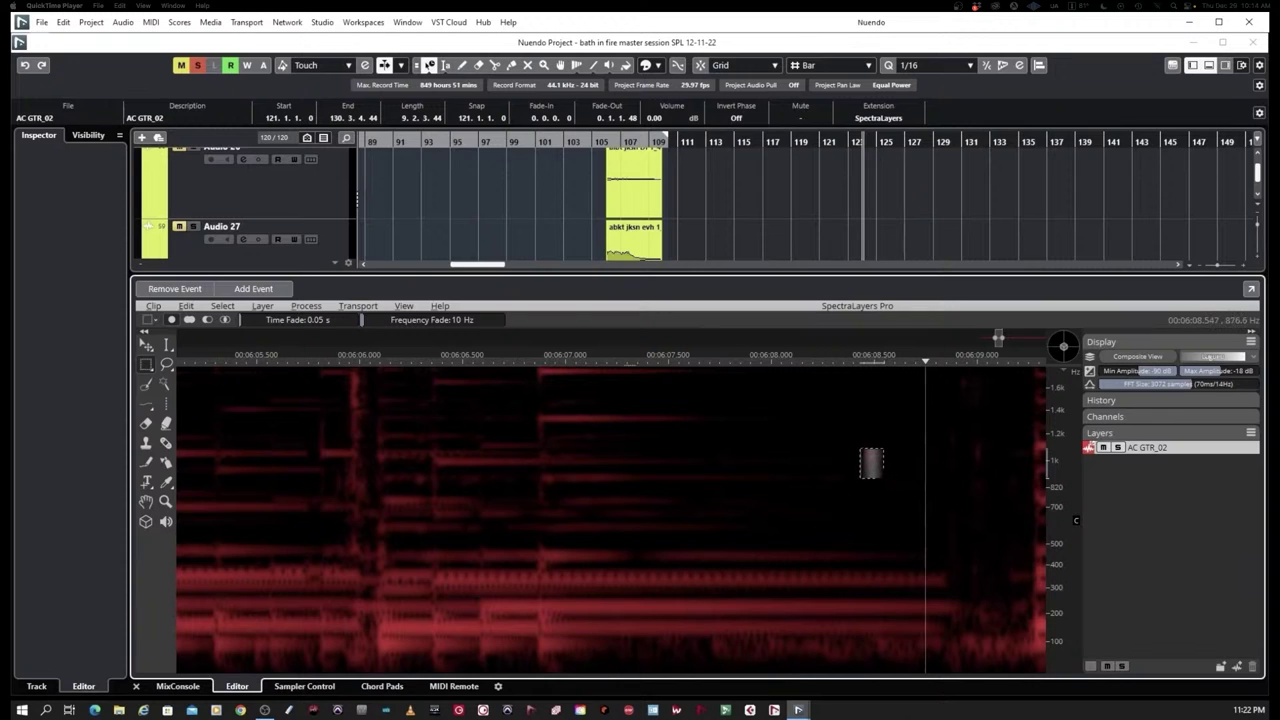
click(861, 462)
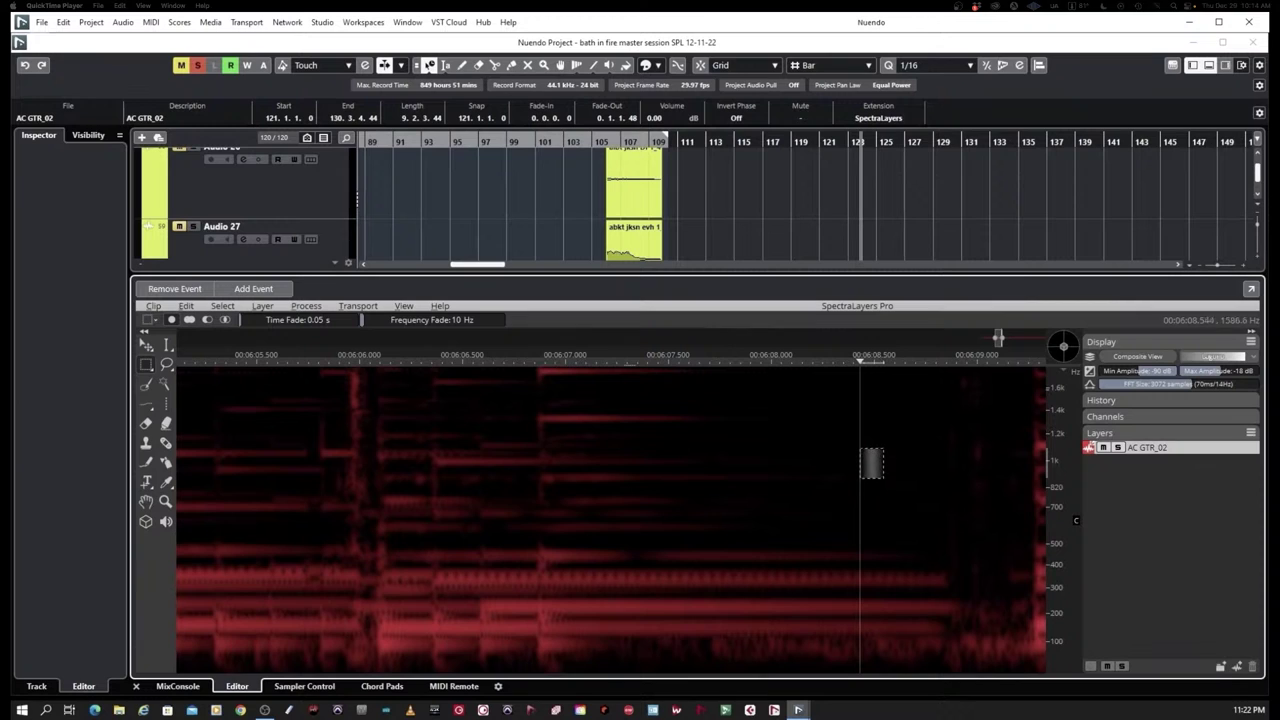
Play the guitar passage from about 00:06:05.8 and examine its spectrogram over a wider frequency range, up to about 5 kHz
drag(388, 365, 360, 368)
click(323, 369)
key(space)
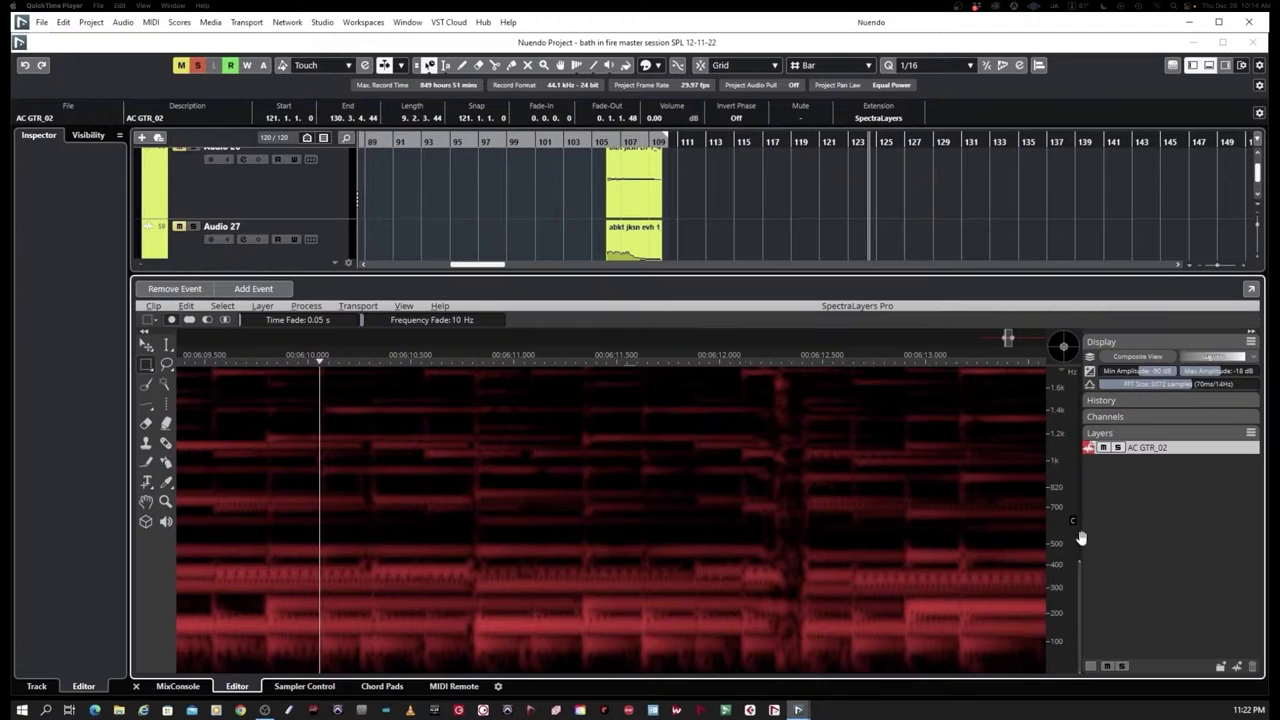
scroll(1078, 568, up, 5)
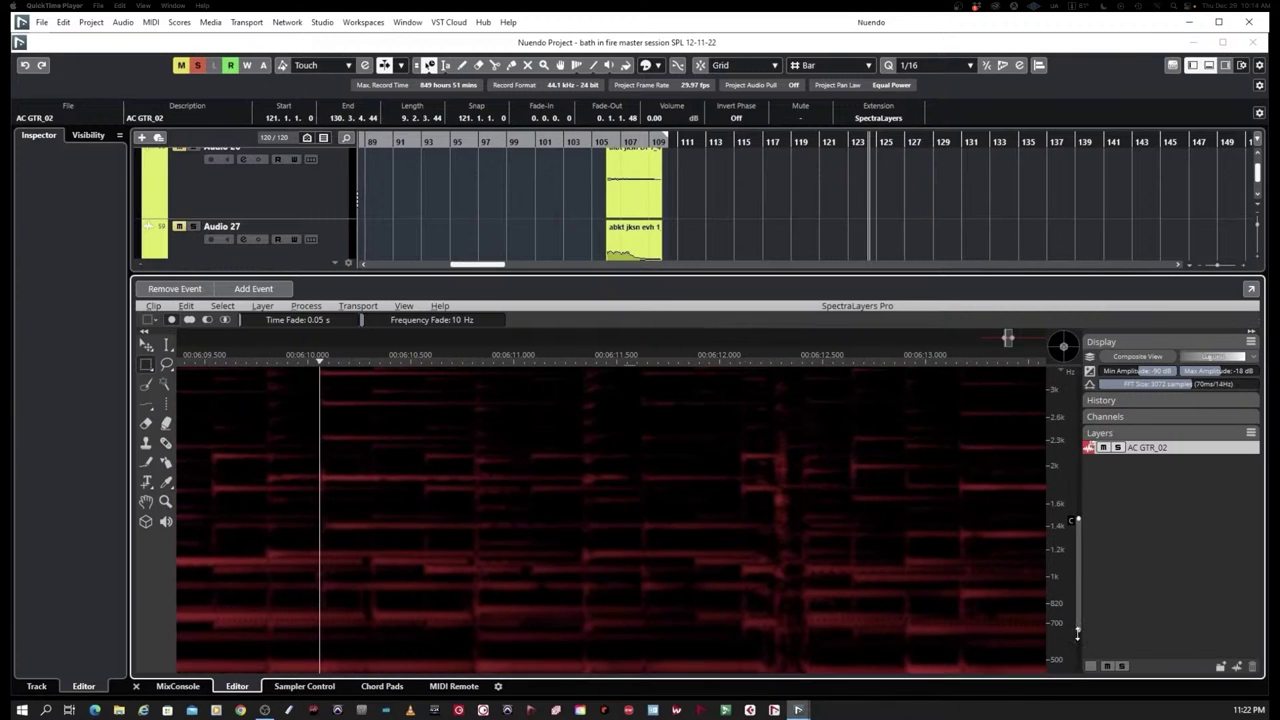
drag(1077, 632, 1077, 648)
drag(1077, 525, 1070, 497)
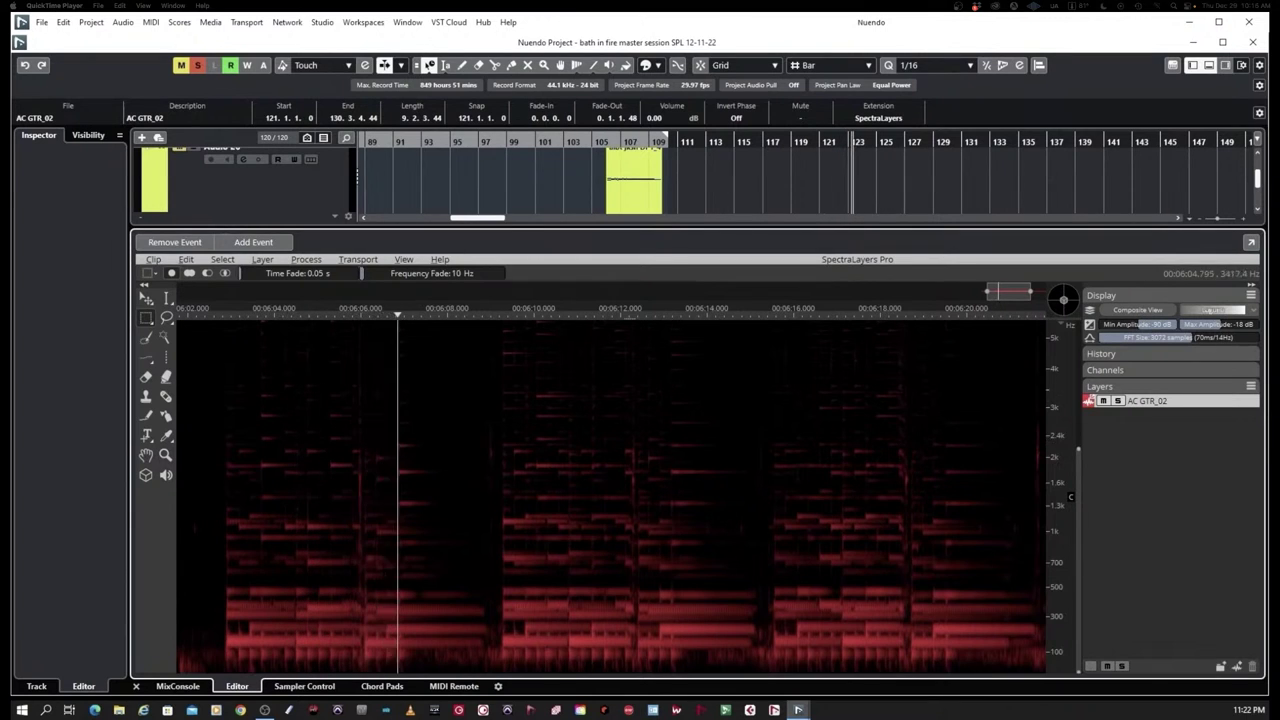
Audition and remove the noise burst around 00:06:05.95 to 00:06:06.04, between about 500 Hz and 10 kHz
click(352, 316)
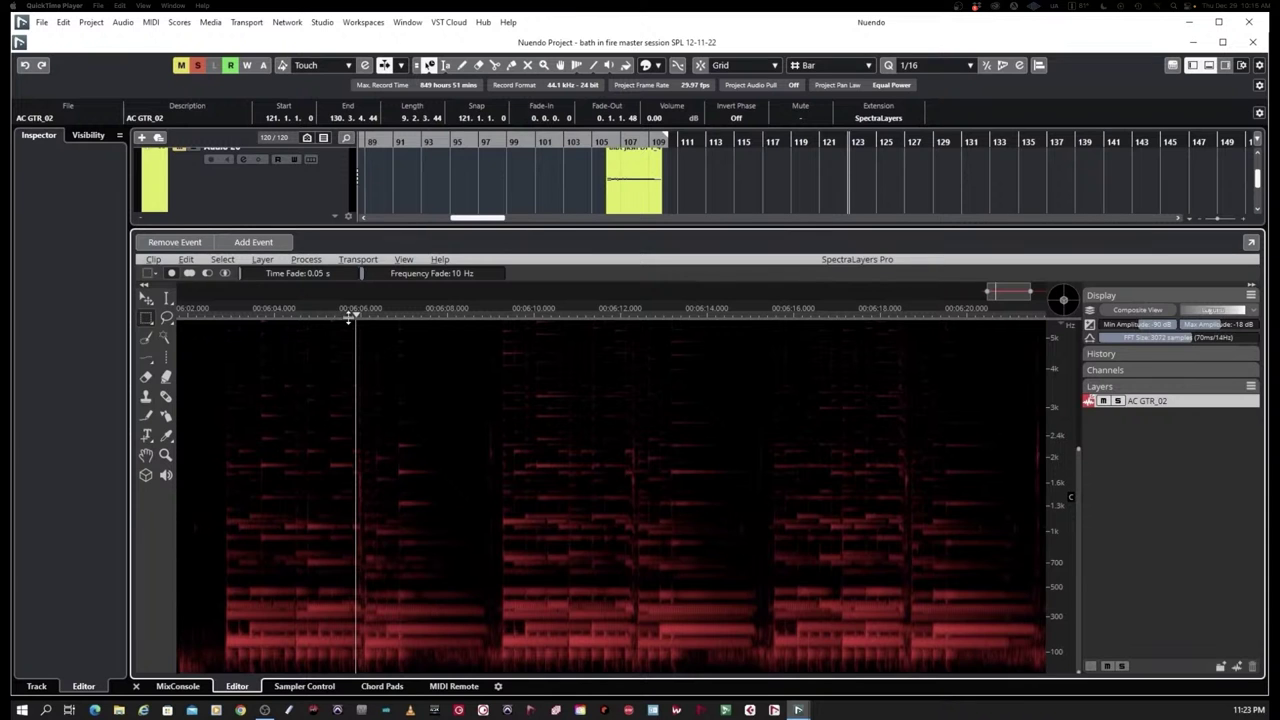
scroll(449, 470, up, 6)
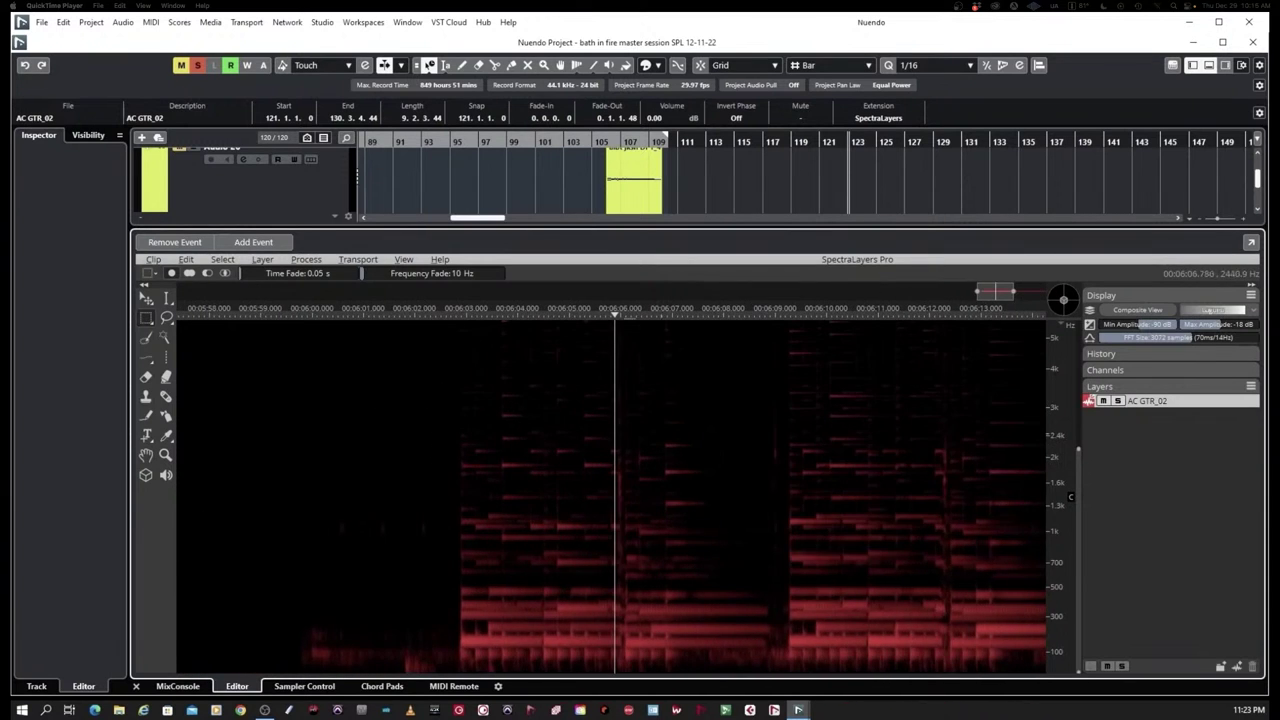
scroll(449, 470, up, 5)
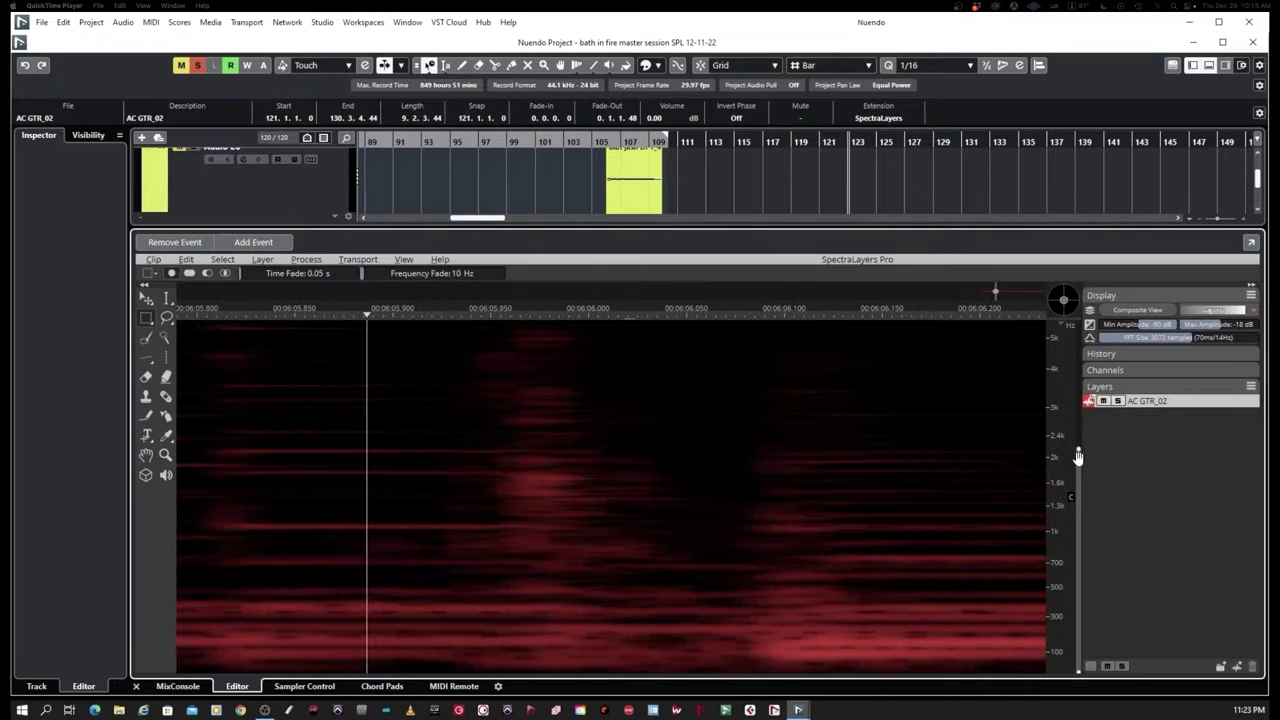
scroll(1070, 497, up, 3)
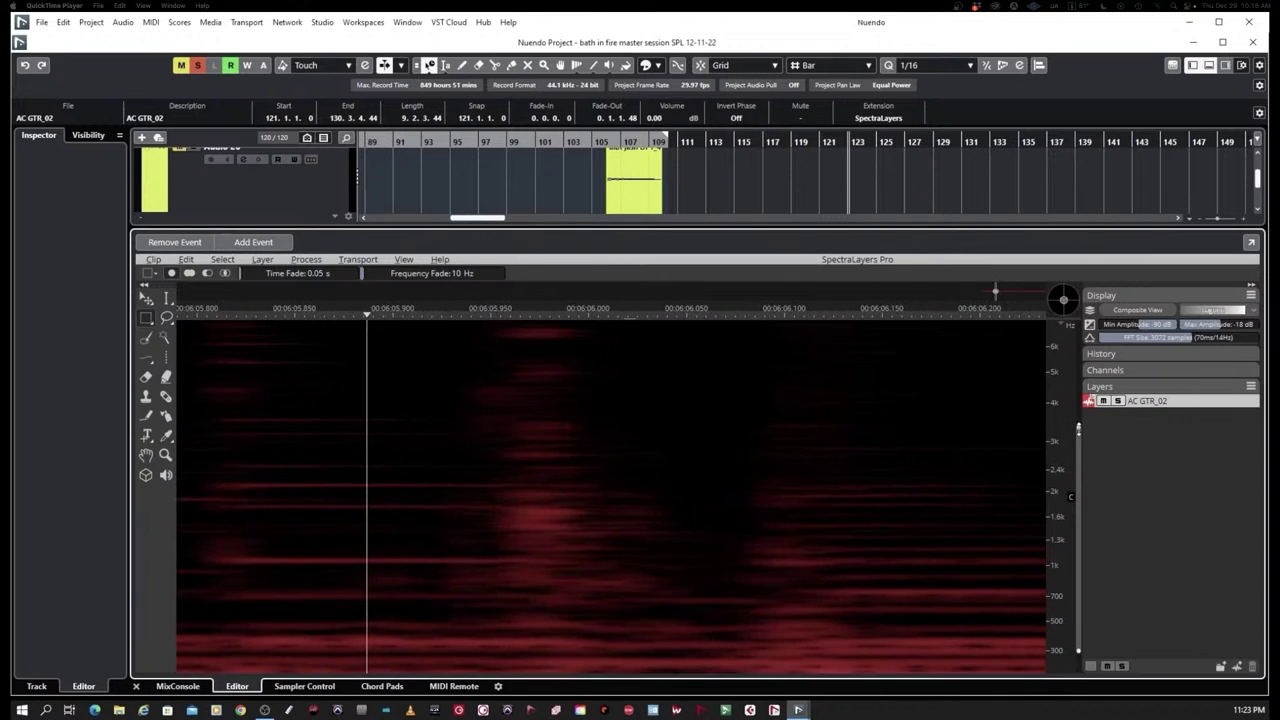
drag(1078, 428, 1063, 297)
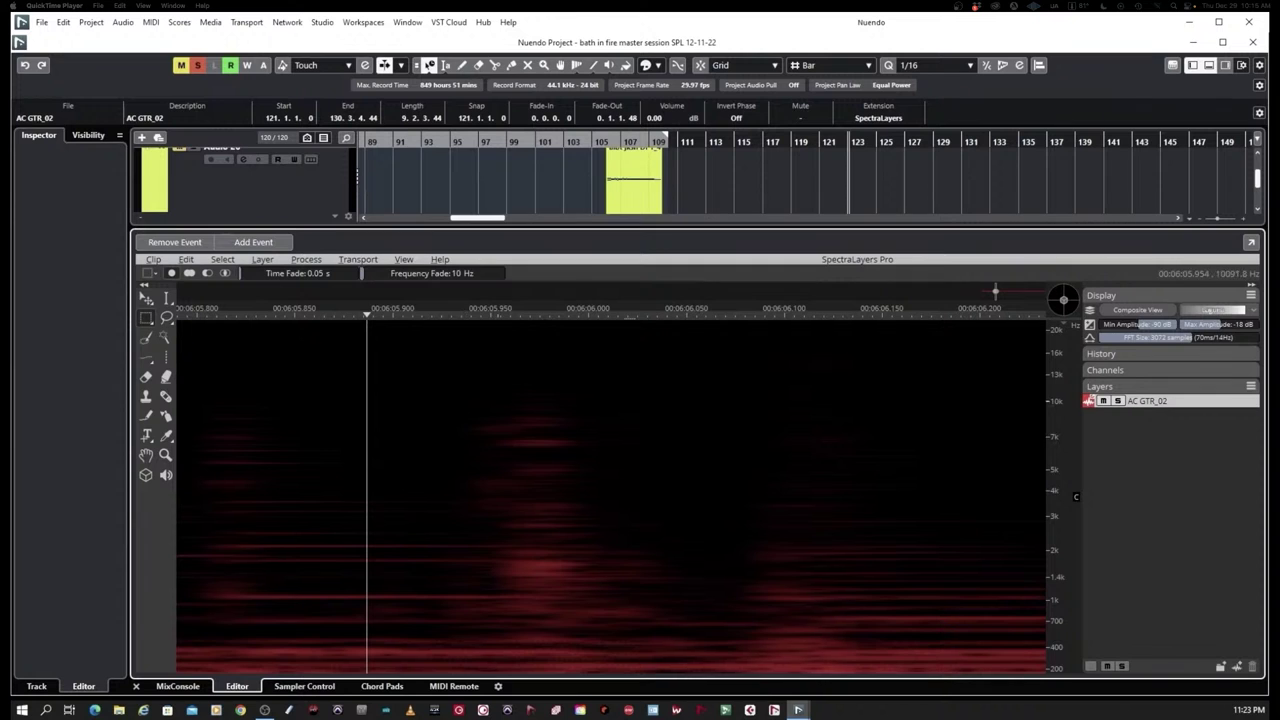
drag(500, 398, 660, 640)
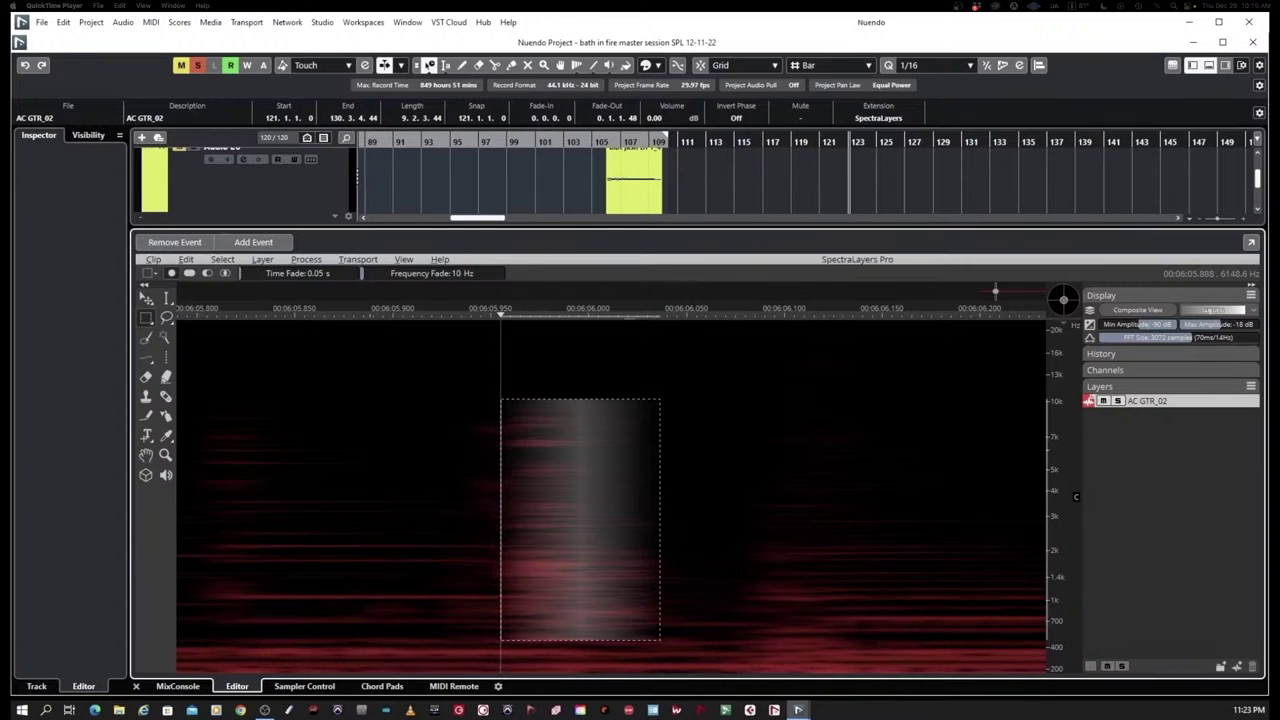
key(space)
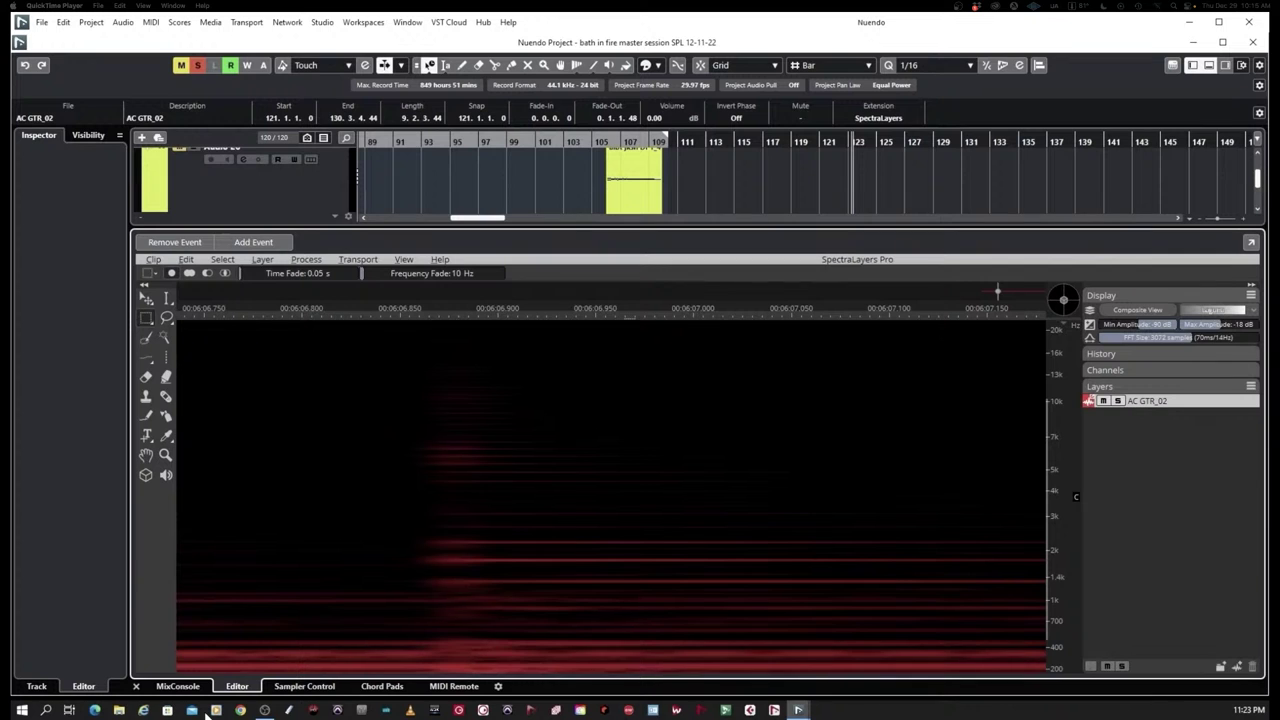
key(ctrl+minus)
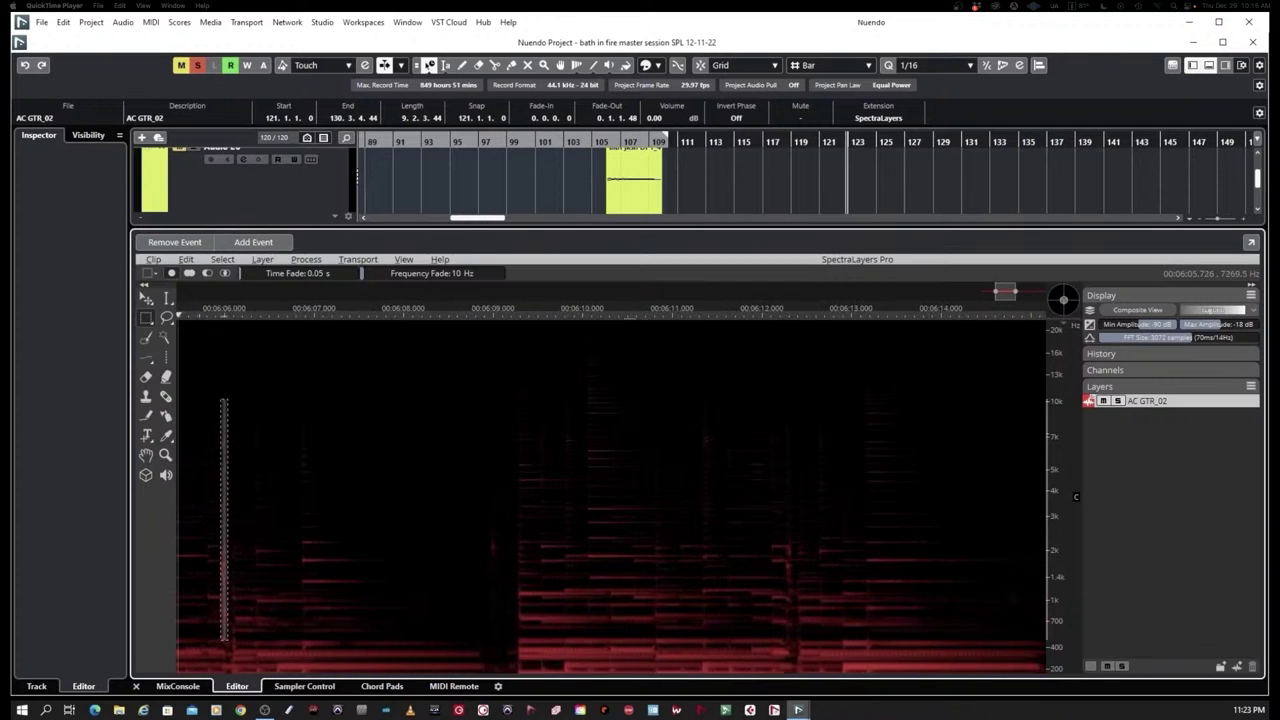
key(ctrl+plus)
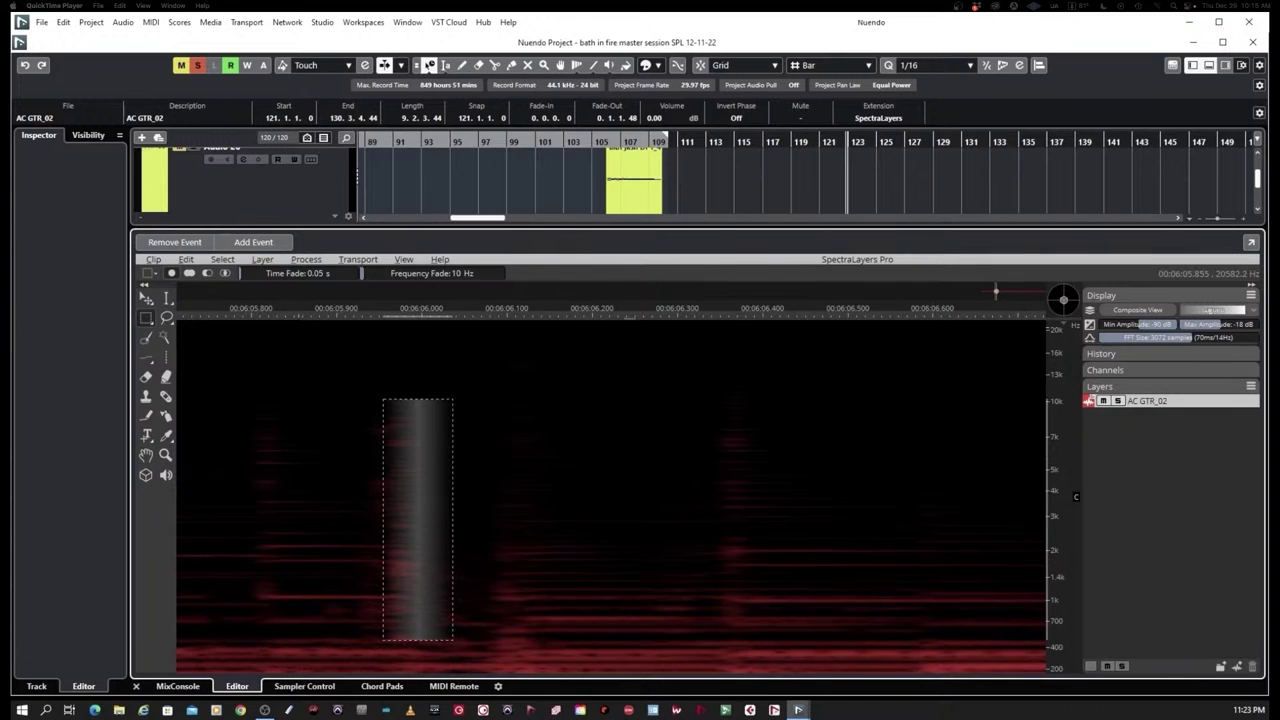
click(300, 316)
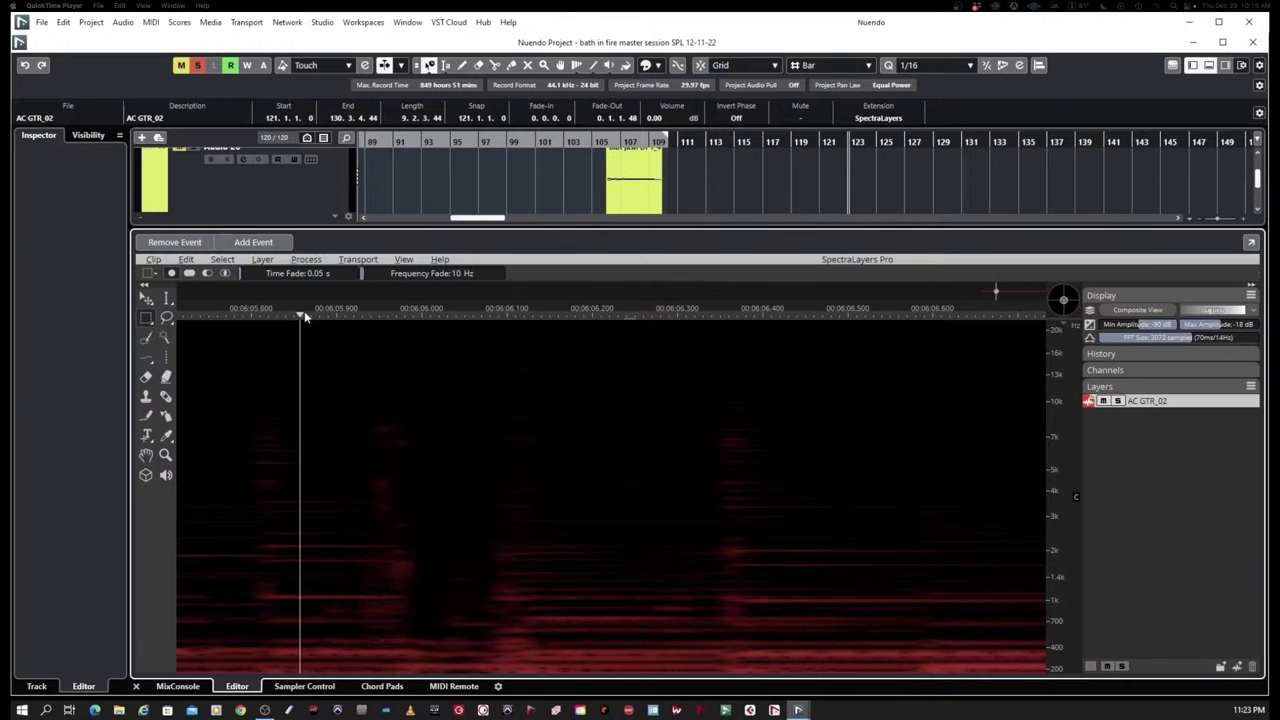
Replay the passage and delete the noise between about 00:06:08.8 and 00:06:09.2, from about 350 Hz to 18 kHz
scroll(308, 290, down, 5)
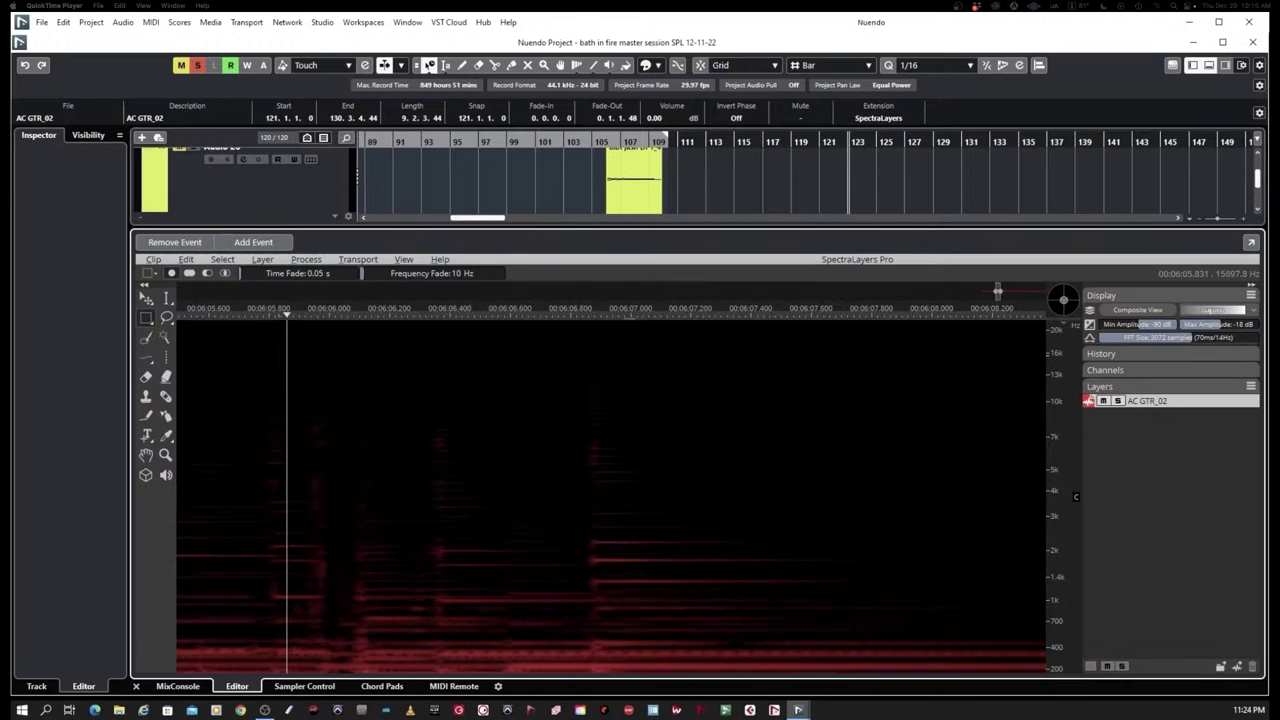
mouse_move(274, 313)
mouse_down()
mouse_move(178, 313)
mouse_move(270, 313)
mouse_up()
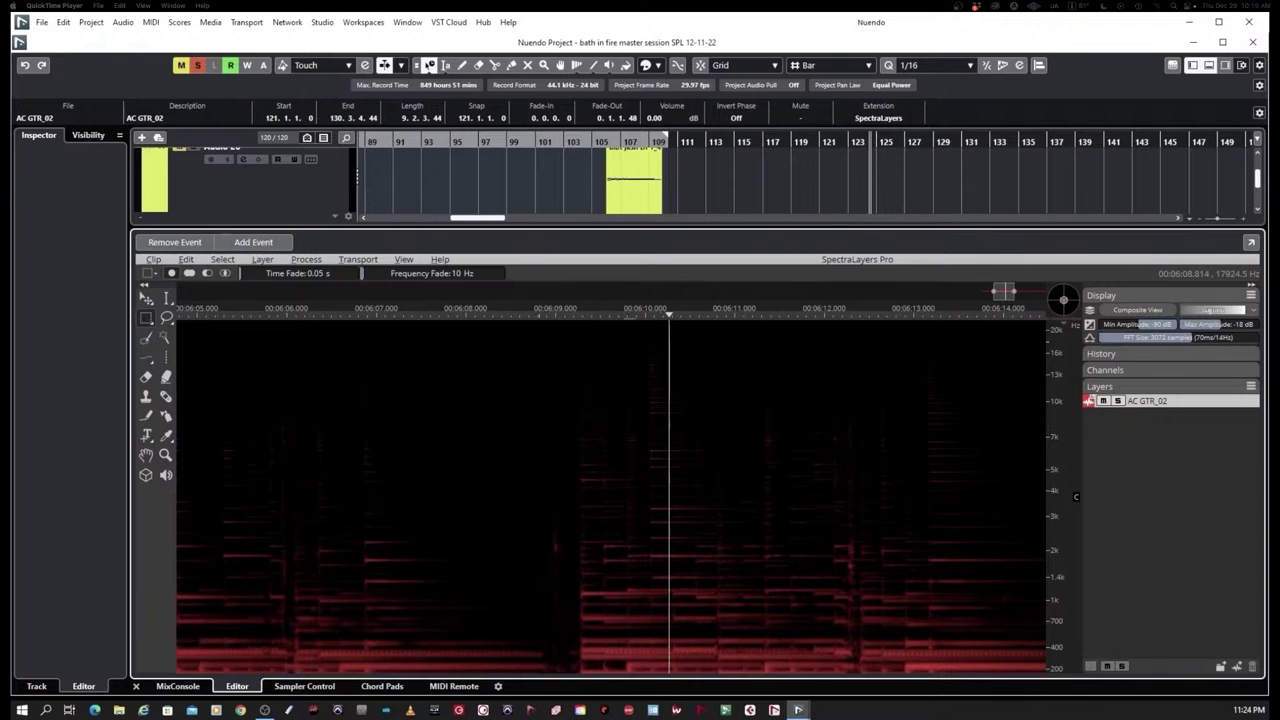
drag(540, 342, 575, 653)
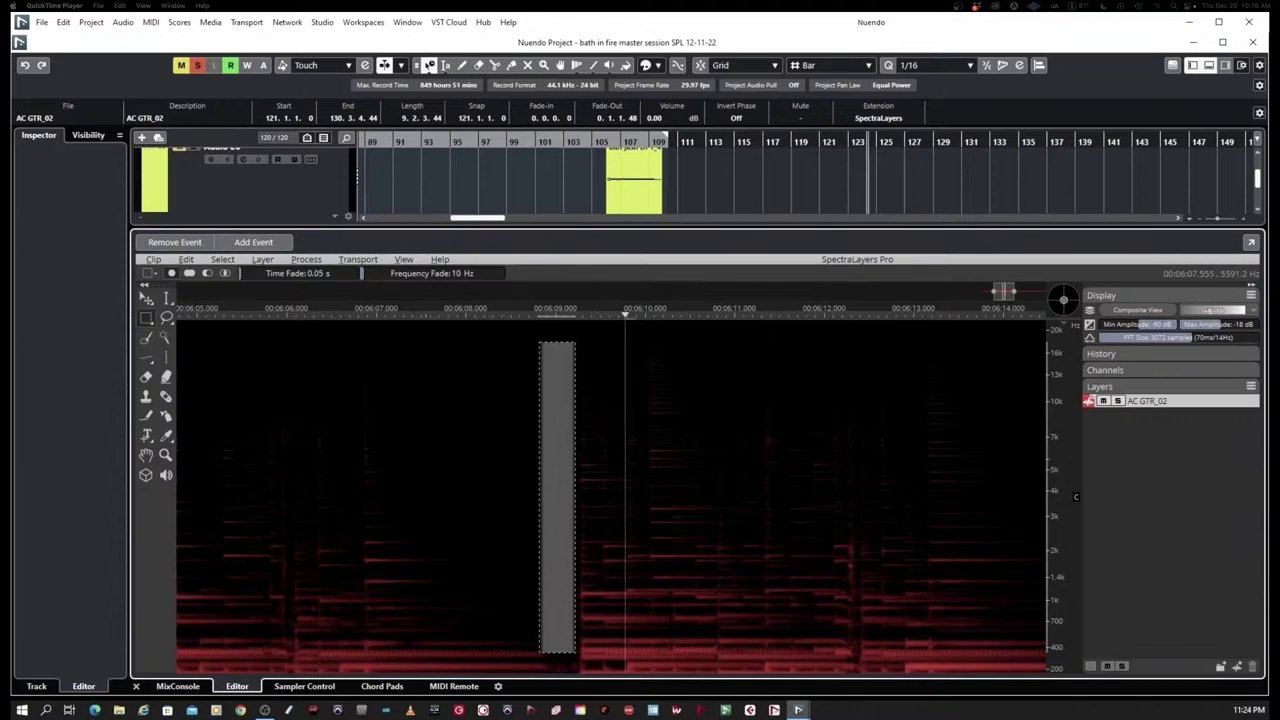
key(Delete)
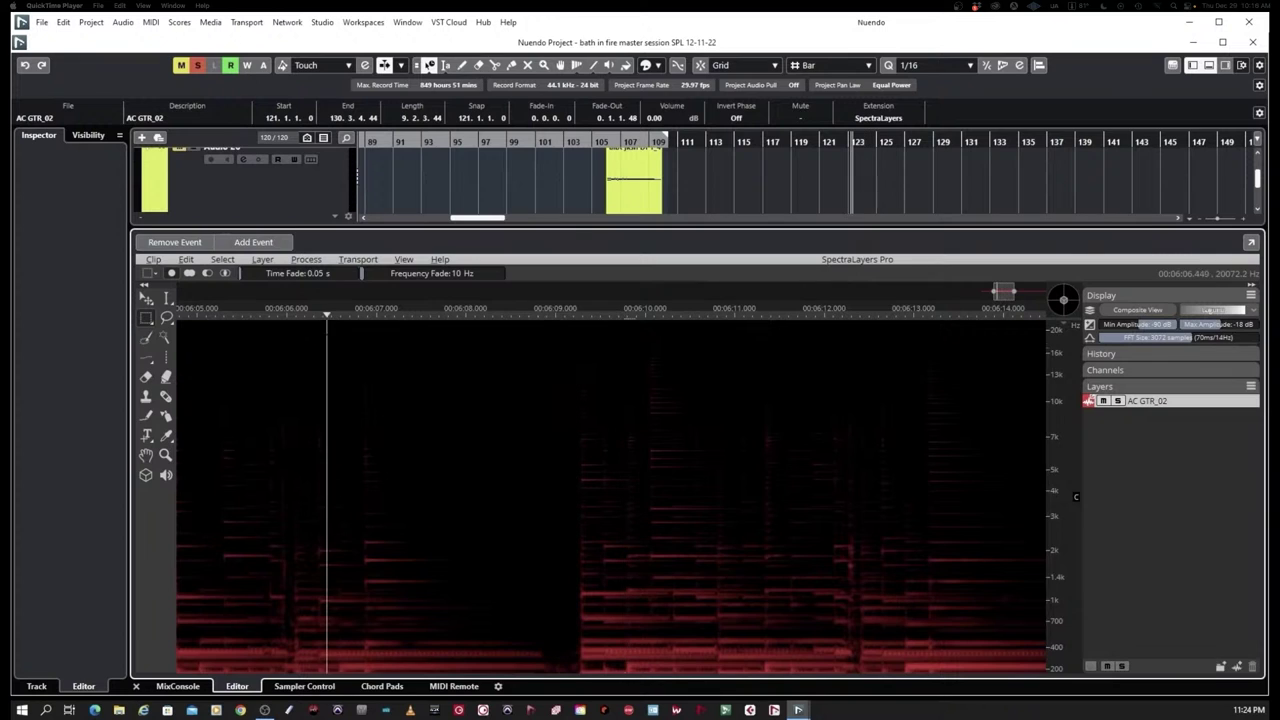
Play further through the guitar clip and delete the two small noise blips near 1 kHz at about 00:06:14.0 and 00:06:14.8
key(space)
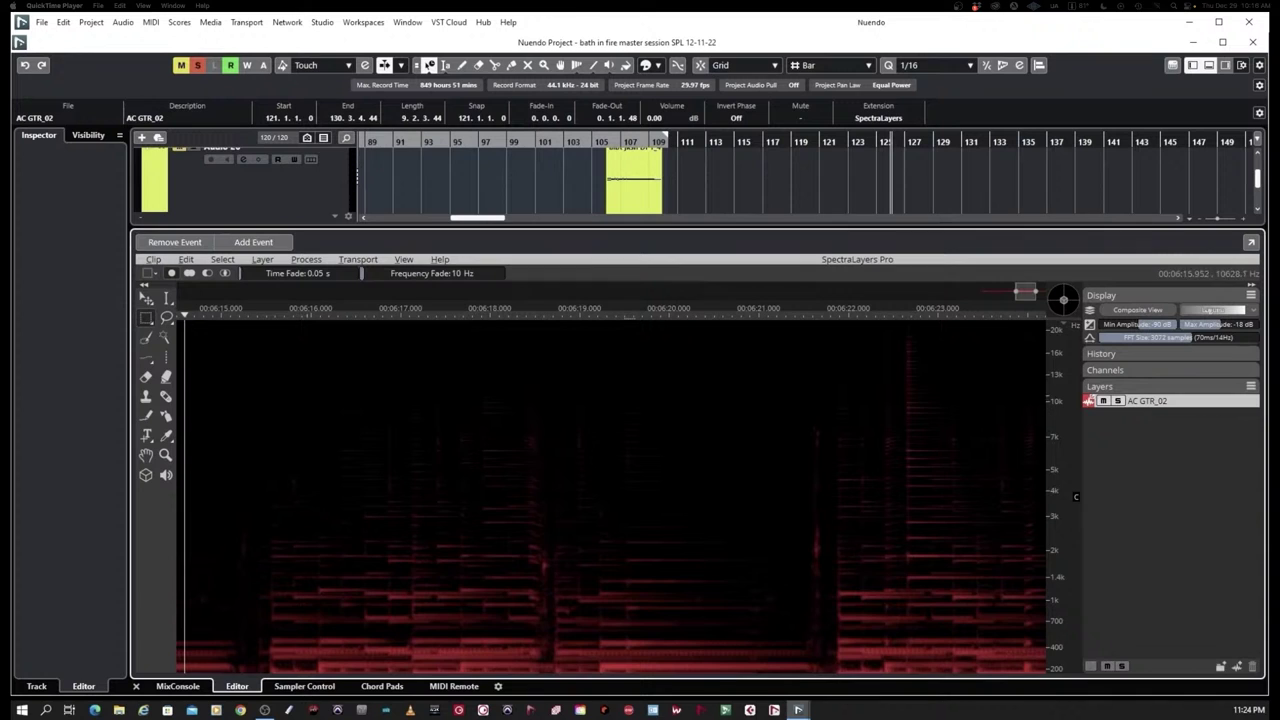
key(h)
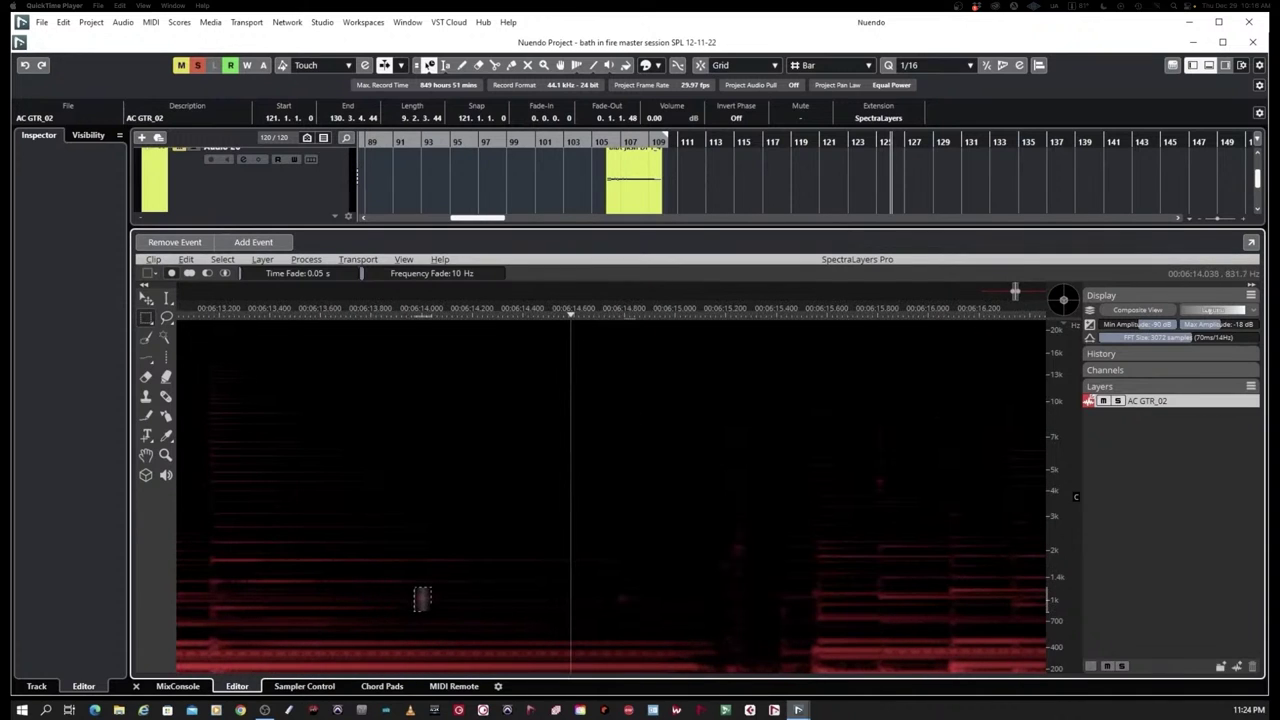
click(416, 598)
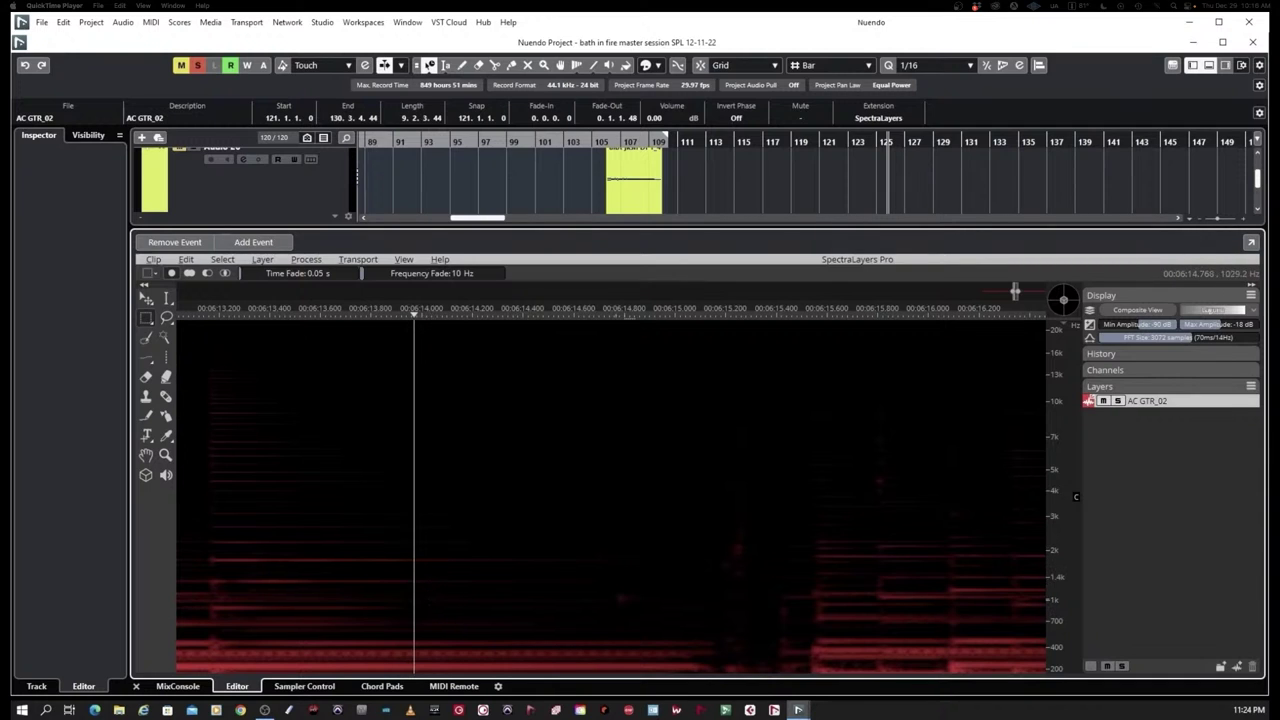
click(617, 594)
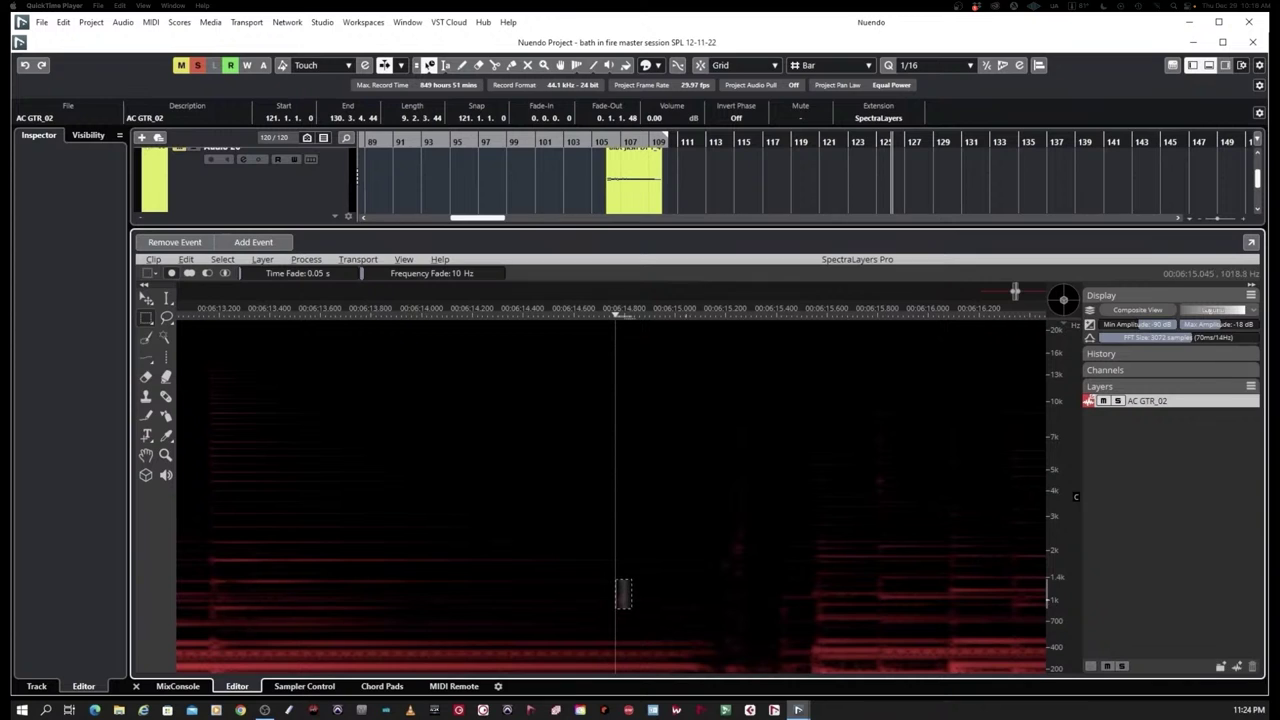
click(537, 316)
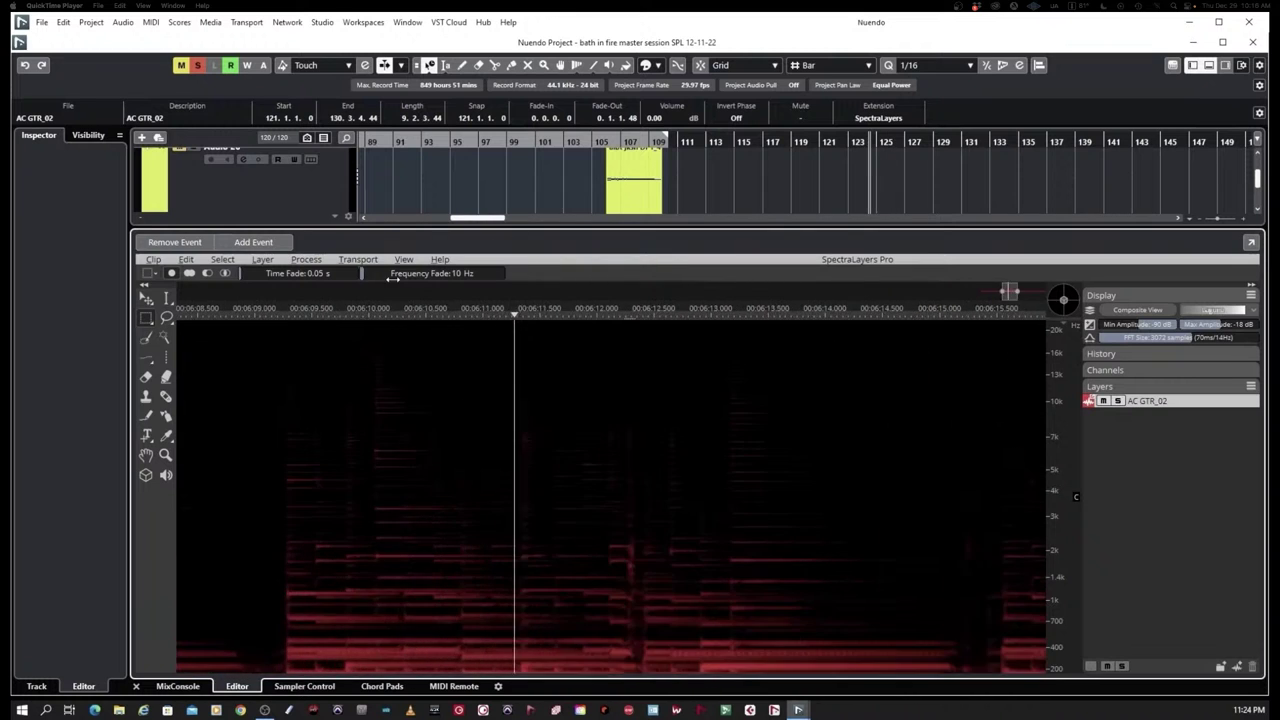
Position the cleaned AC GTR_02 excerpt at 105.4.4.118 on the ac gtr center track and trim its end to 107.1.2.36
key(ctrl+alt+e)
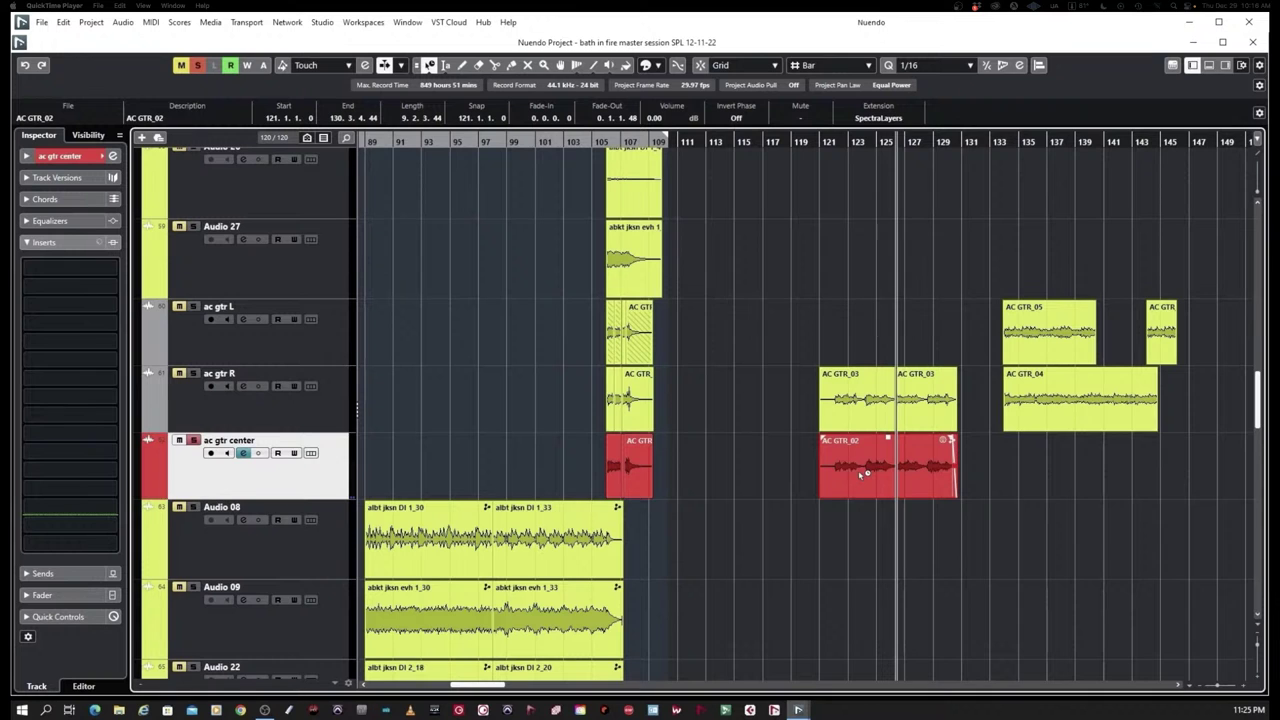
key(Left)
key(alt+s)
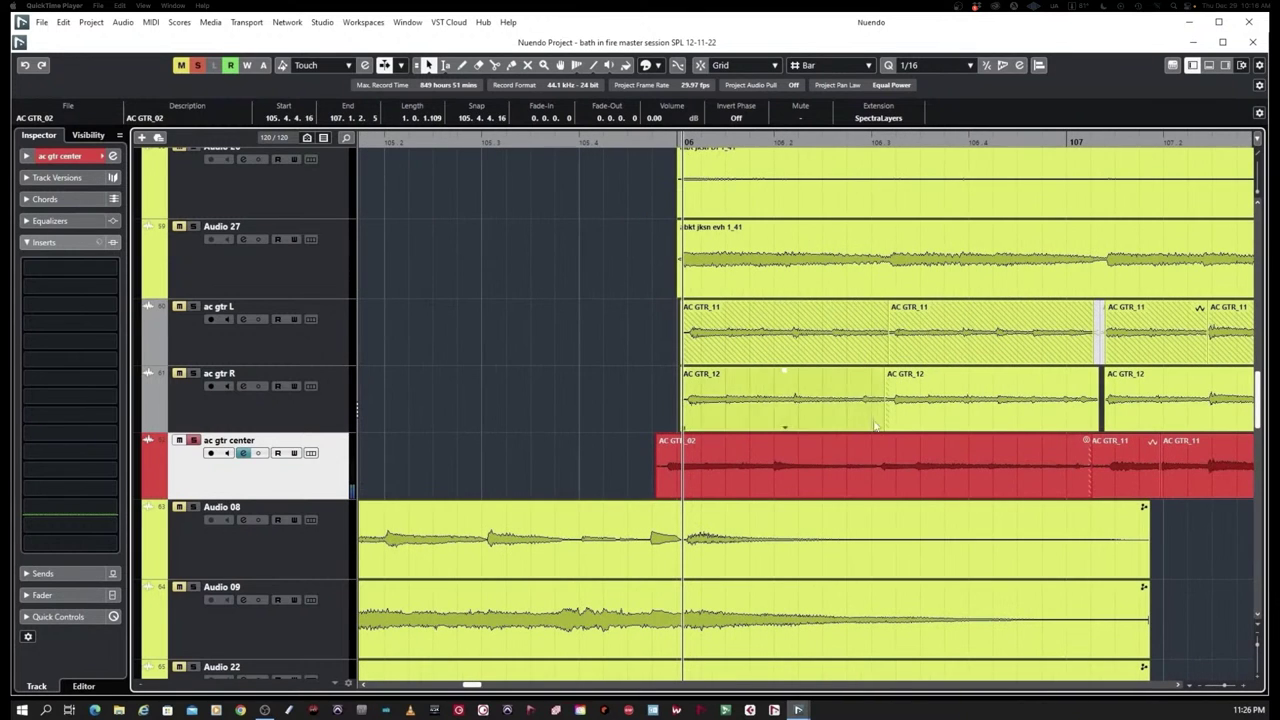
drag(847, 466, 868, 477)
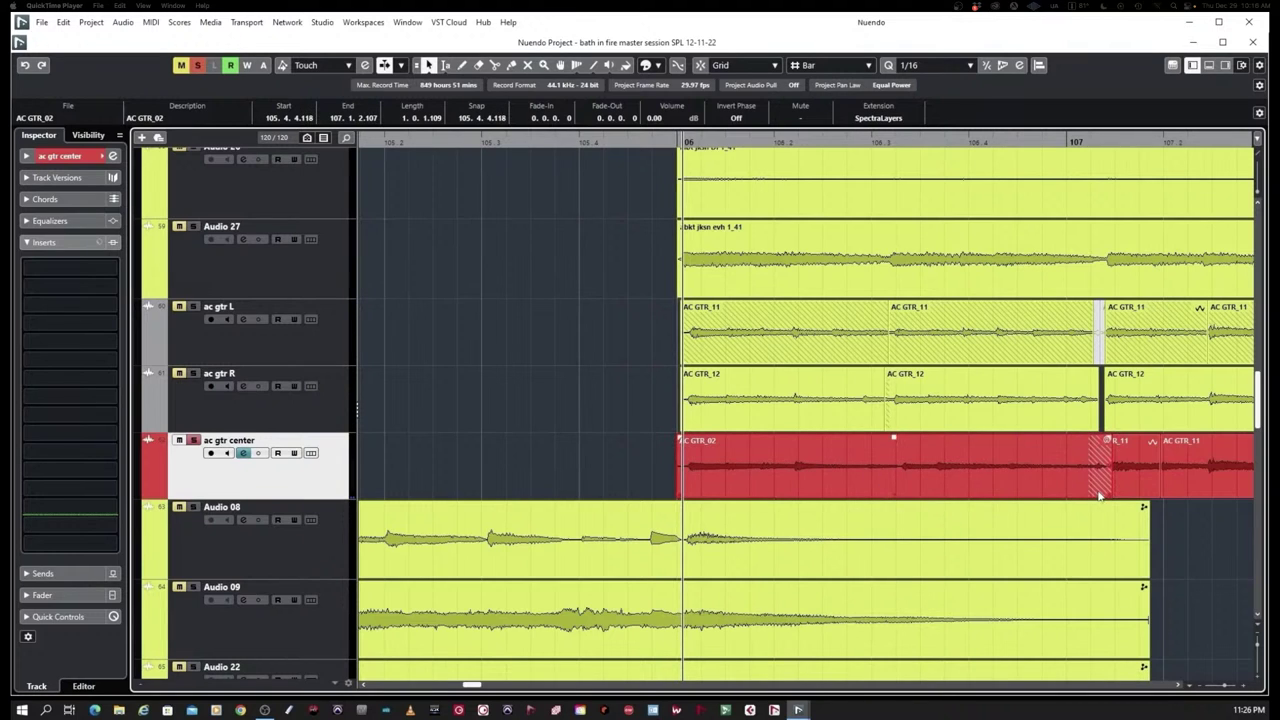
drag(1108, 494, 1098, 494)
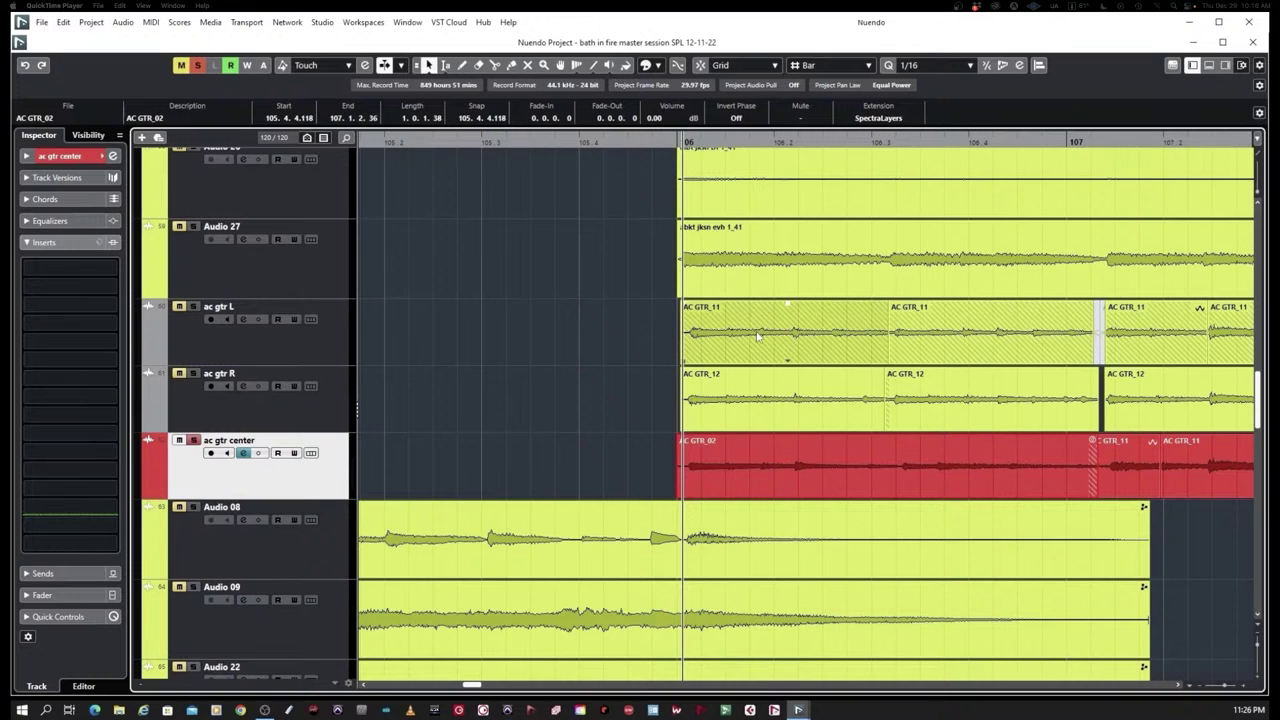
Audition the ending, raise the AC GTR_02 excerpt's volume to 2.06 dB, and fade out the last AC GTR_11 event on ac gtr center
key(space)
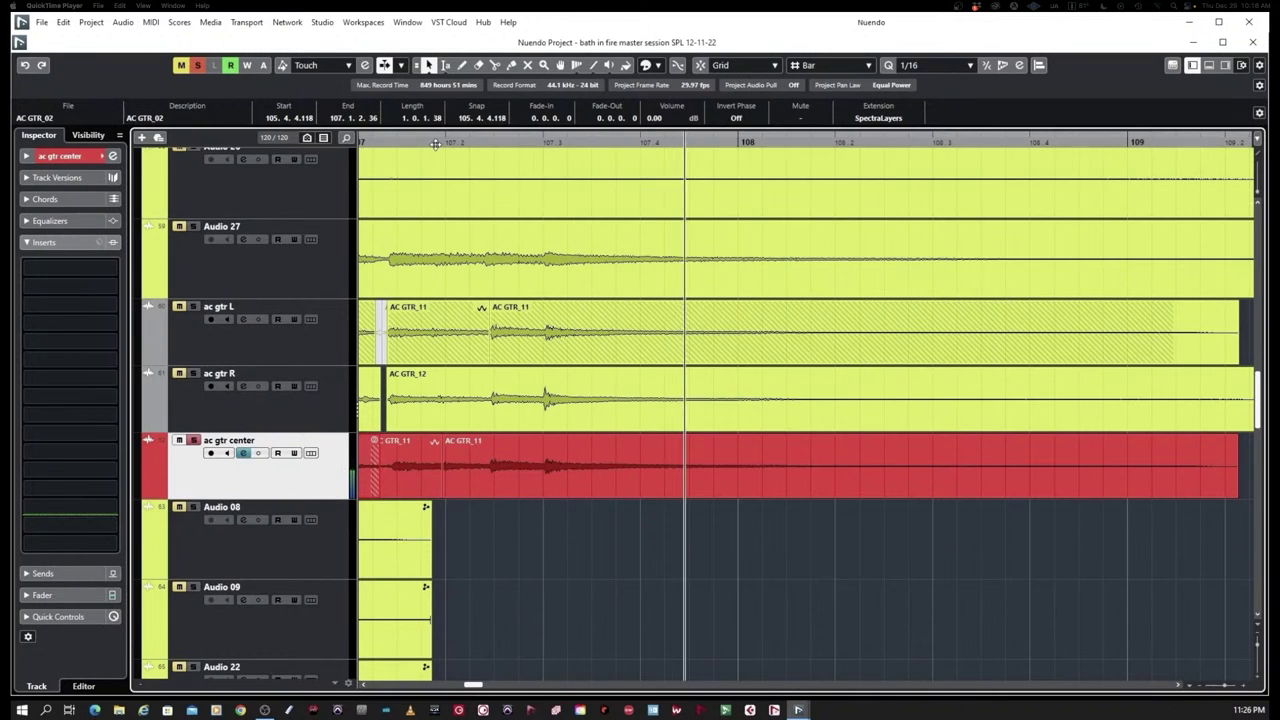
drag(436, 145, 399, 187)
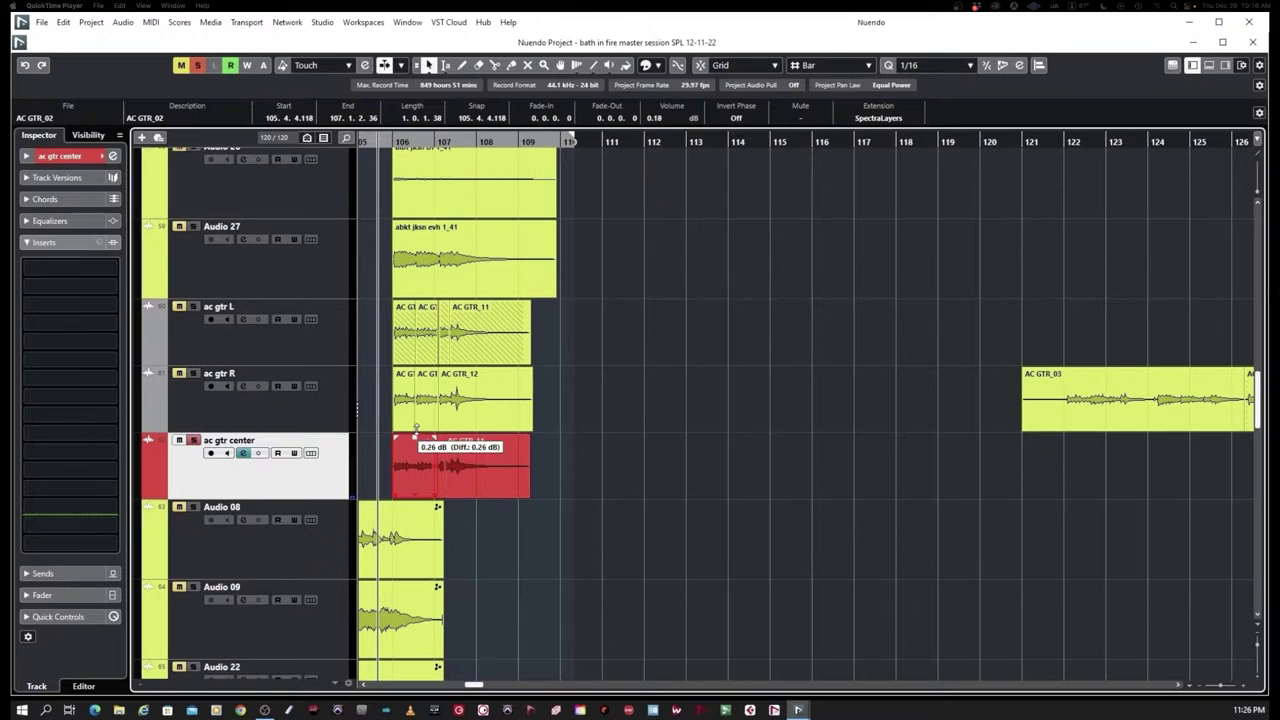
drag(416, 428, 416, 416)
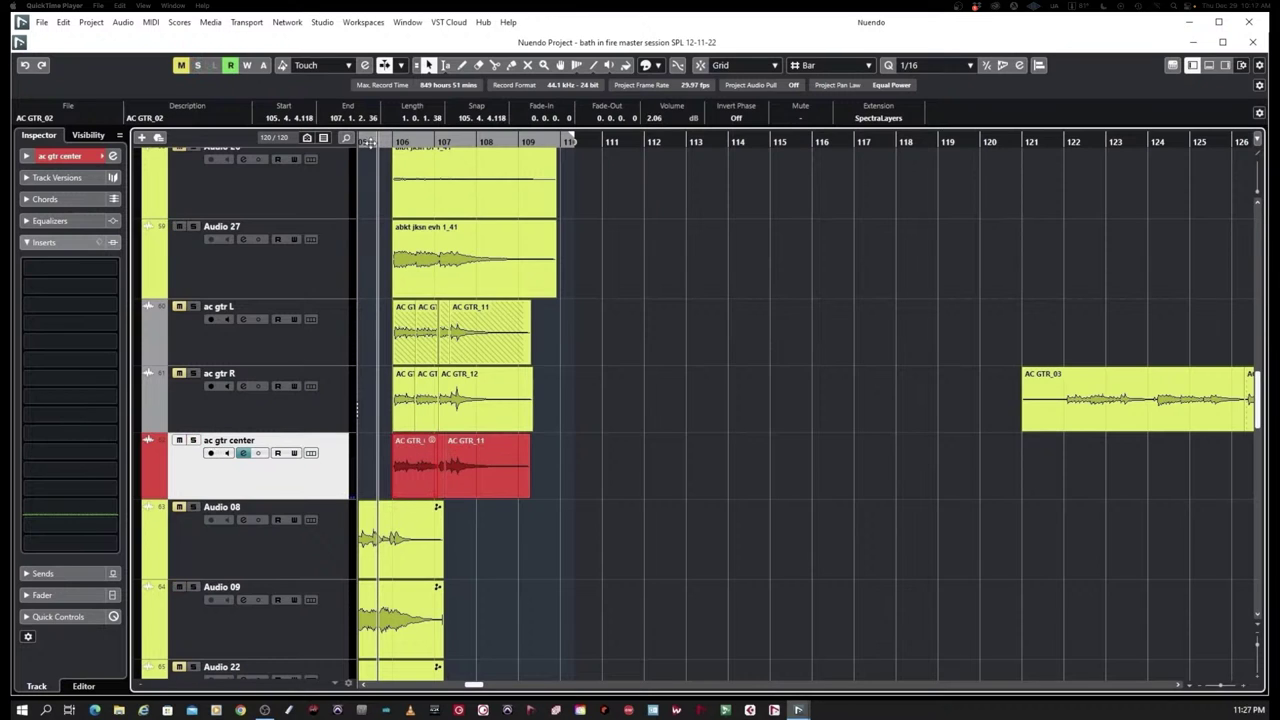
click(369, 142)
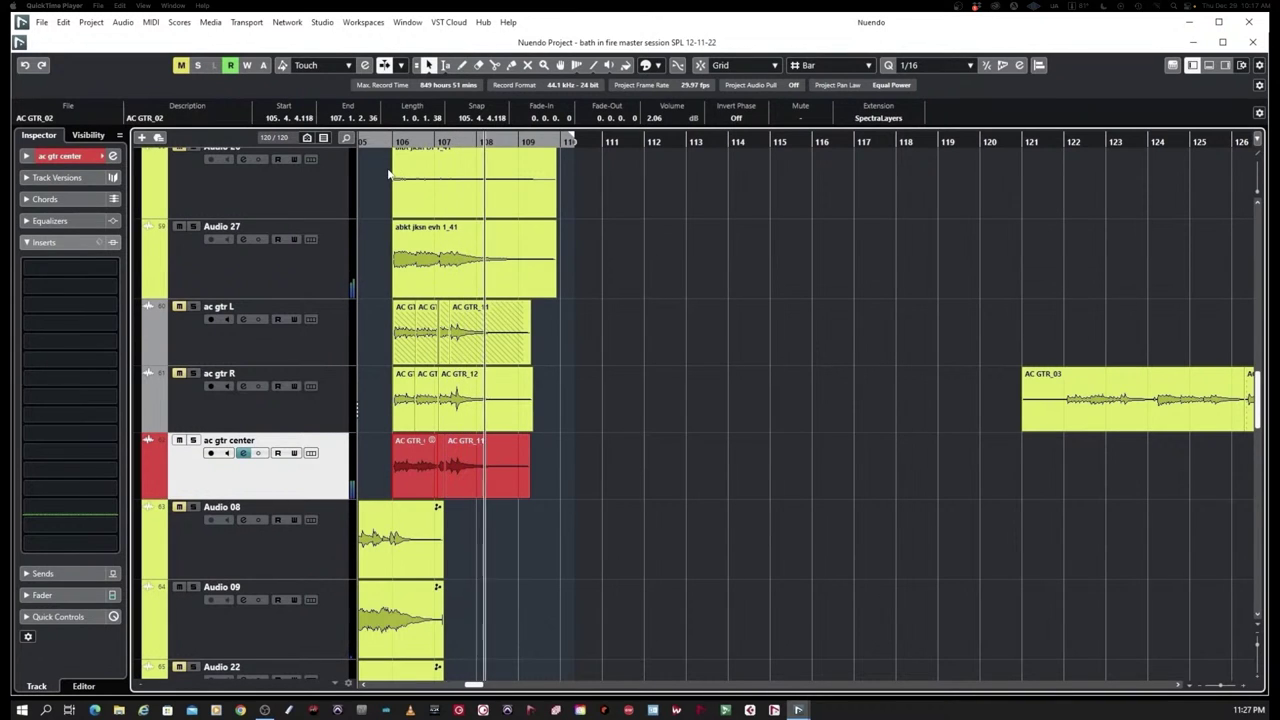
drag(528, 439, 521, 457)
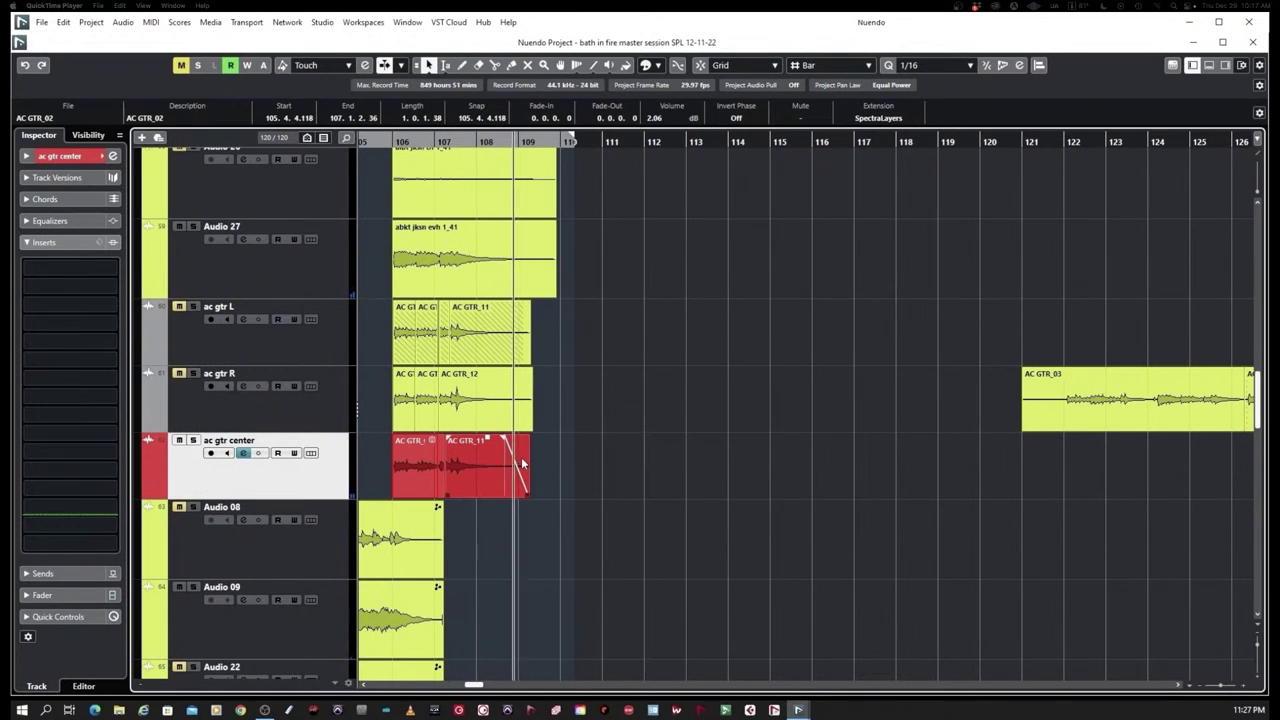
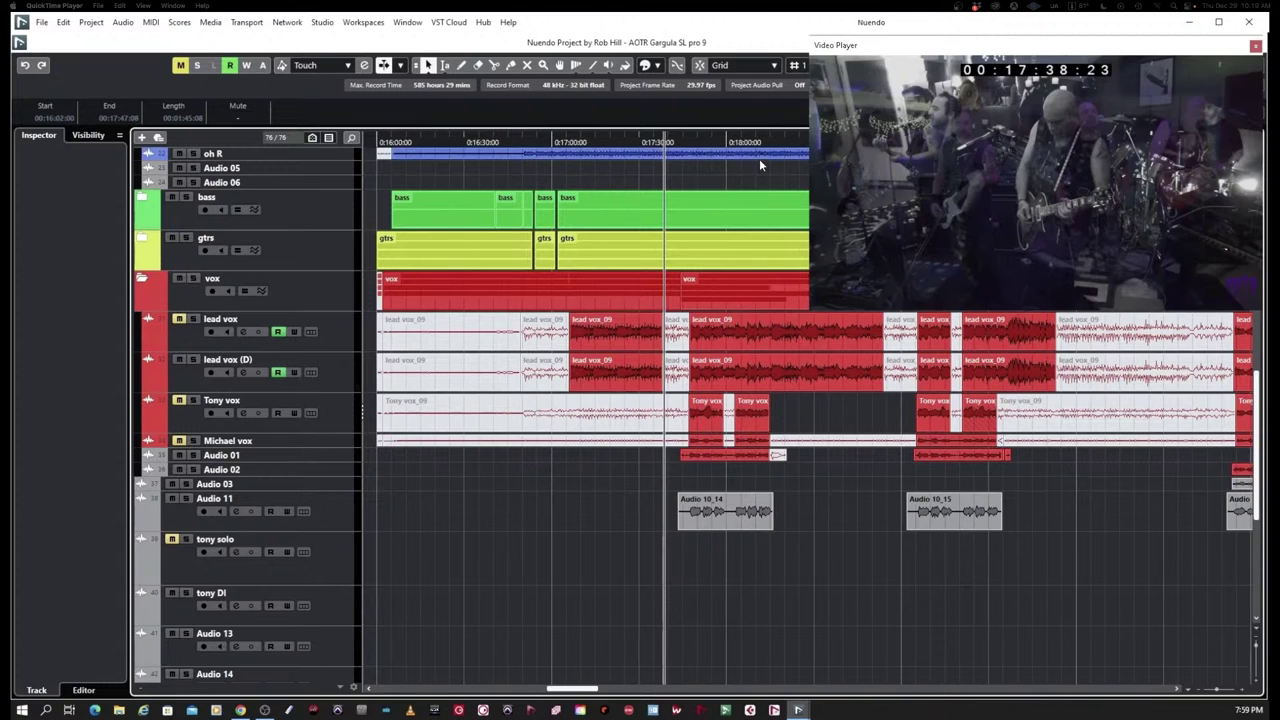
Audition the lead vox (D) track soloed from about 00:17:45, and bounce its lead vox_09 event starting at 00:17:47:08, replacing the original
click(684, 142)
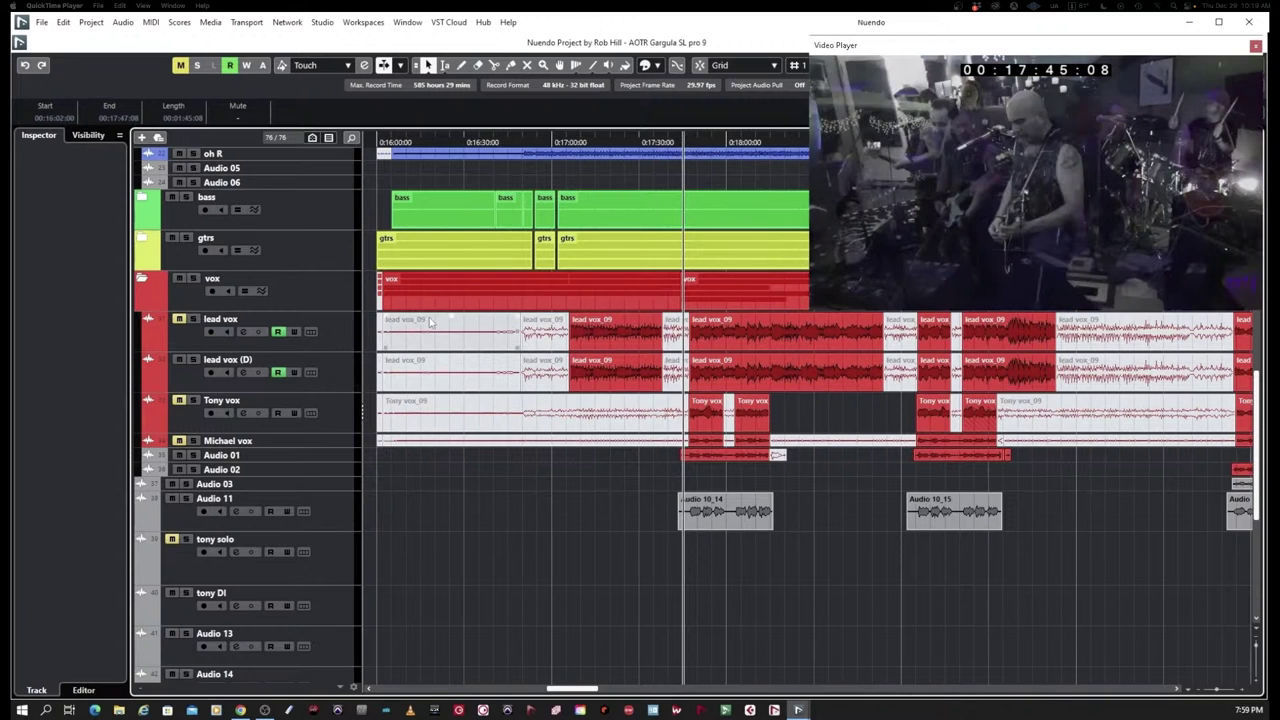
click(193, 360)
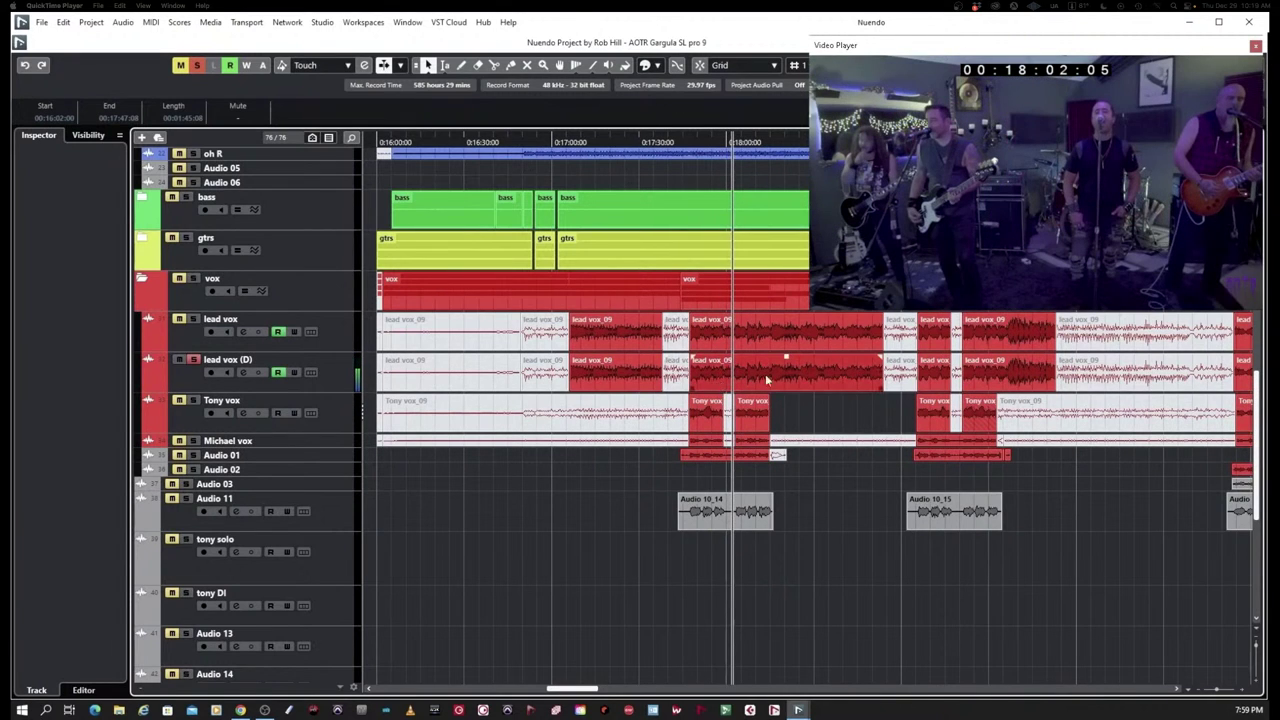
click(783, 375)
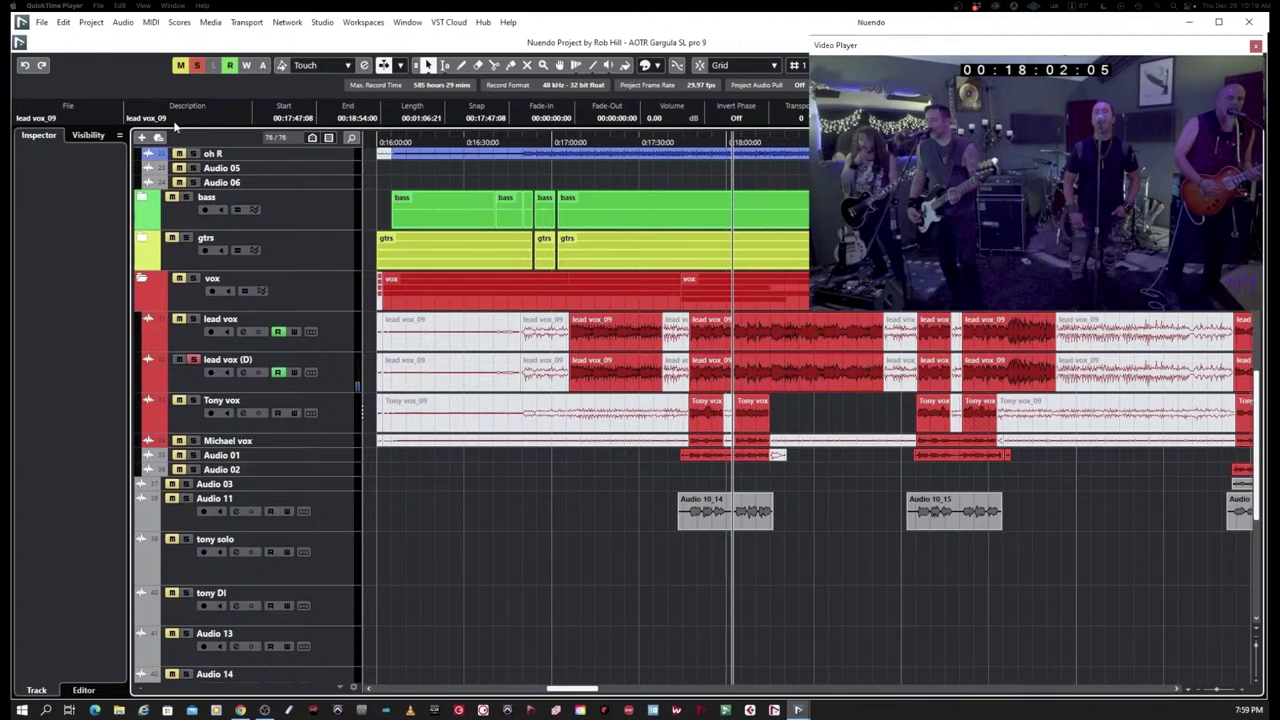
key(ctrl+b)
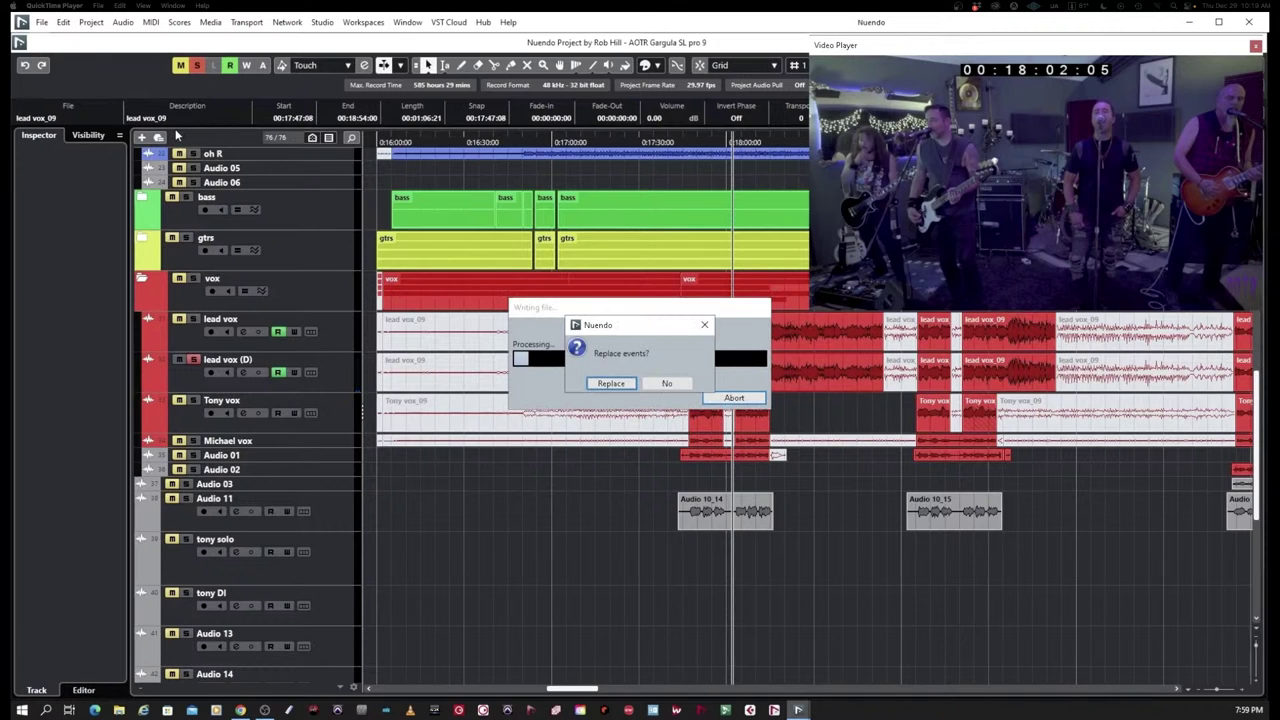
key(Return)
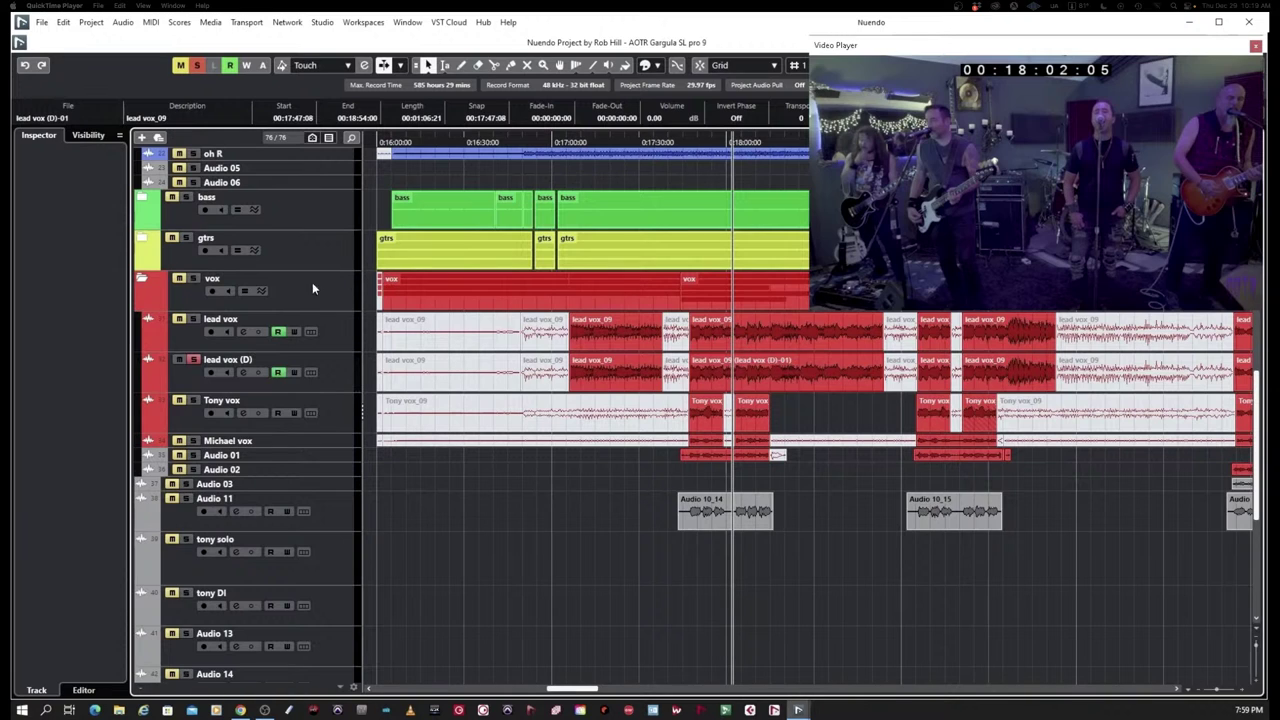
Open the bounced lead vox (D) event starting at 00:17:47:08 in the SpectraLayers extension
click(122, 22)
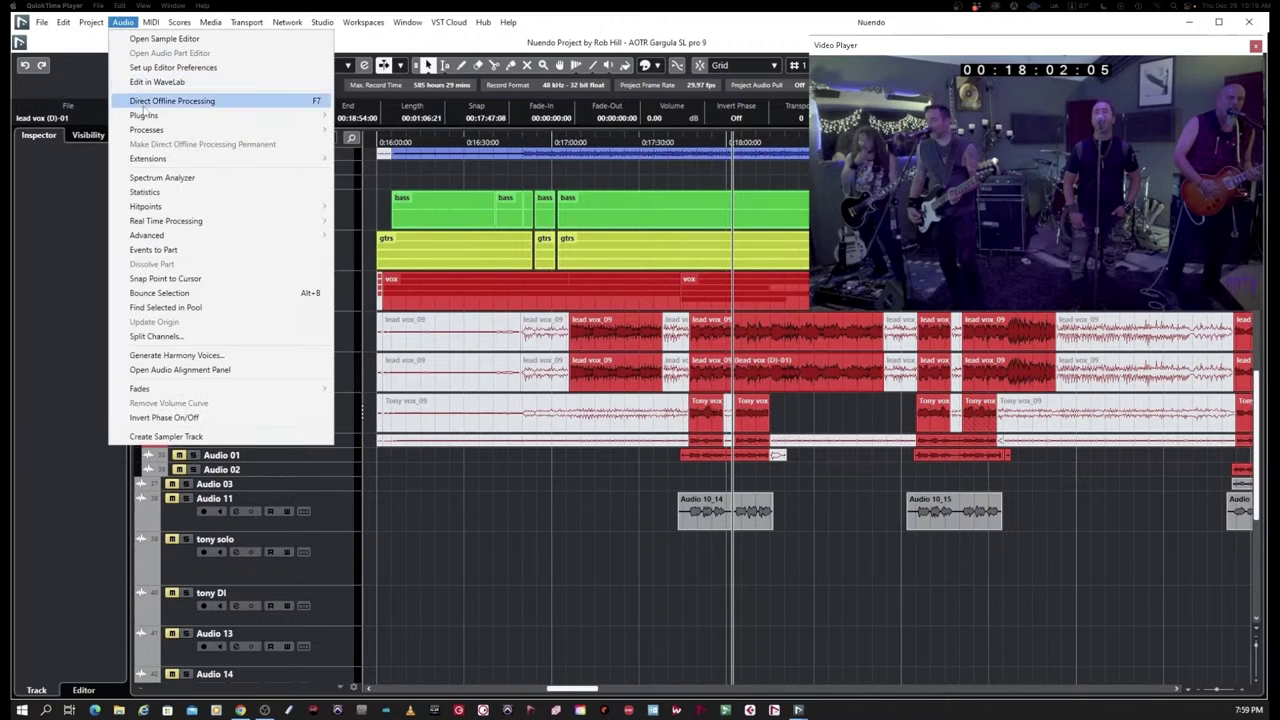
mouse_move(323, 164)
click(372, 159)
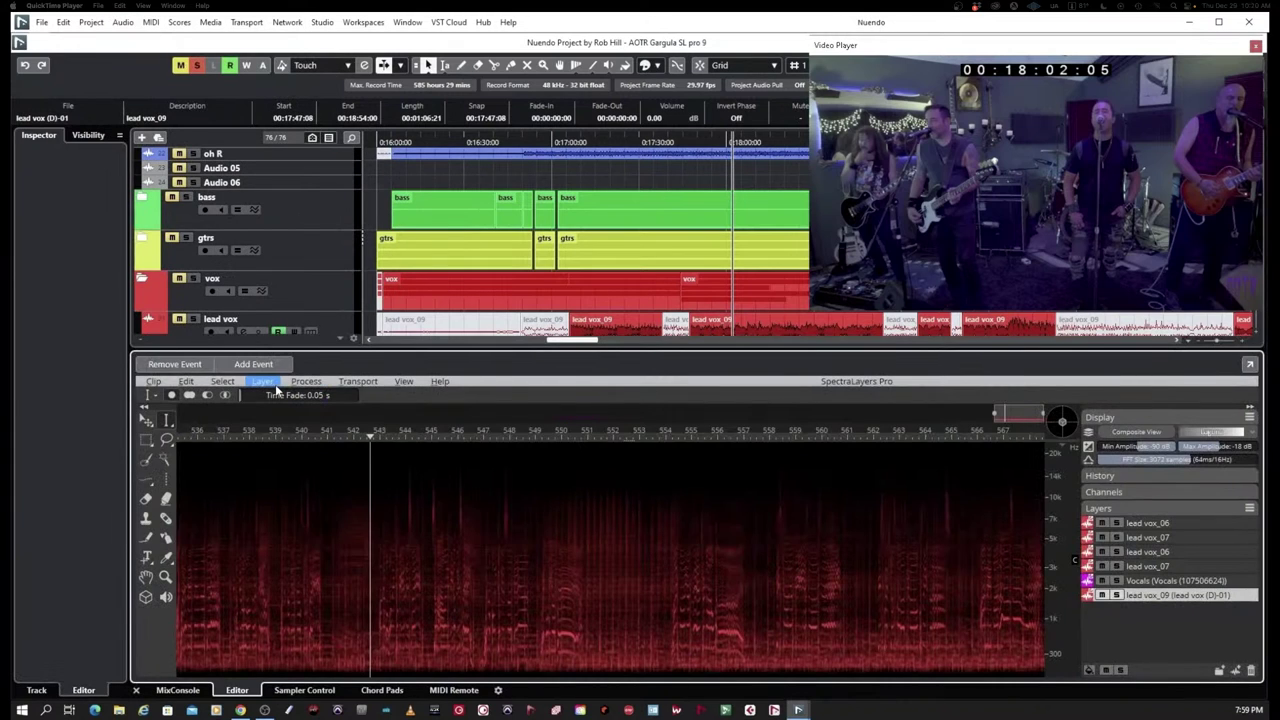
Unmix the lead vox_09 layer into stems with only Vocals separated, leaving Piano, Drums and Bass disabled
click(275, 388)
click(291, 589)
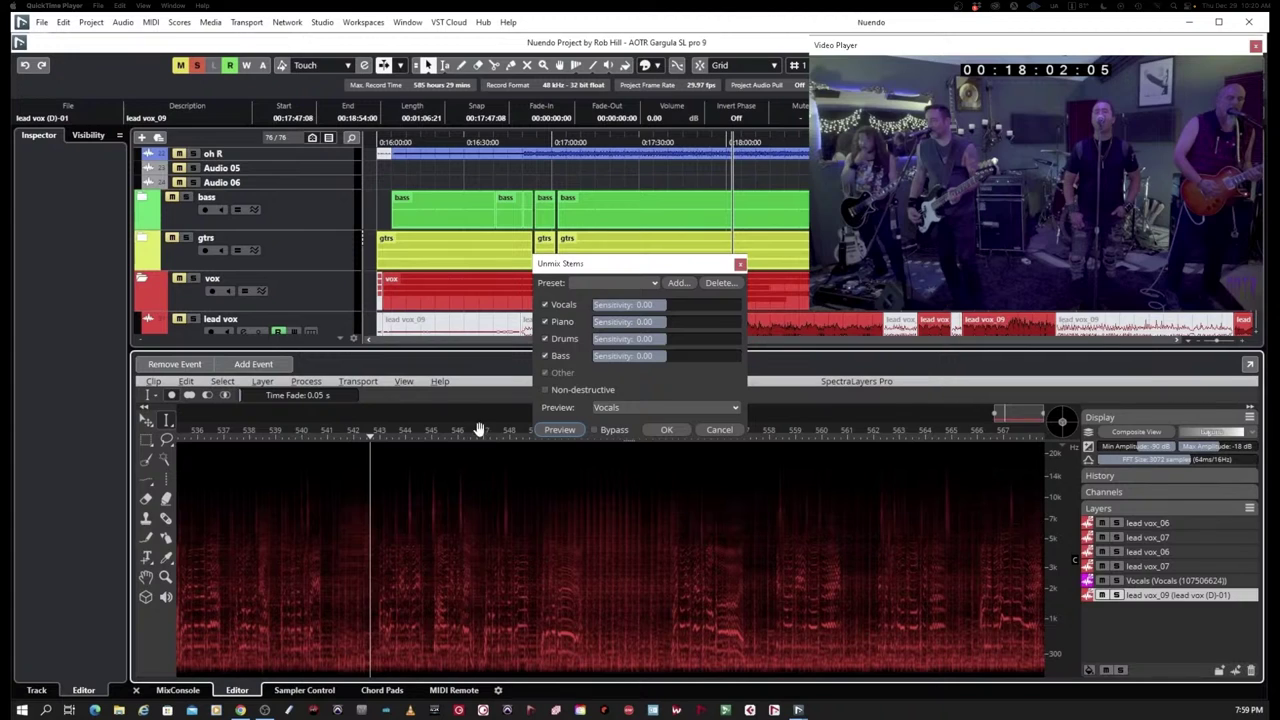
click(548, 322)
click(548, 339)
click(547, 357)
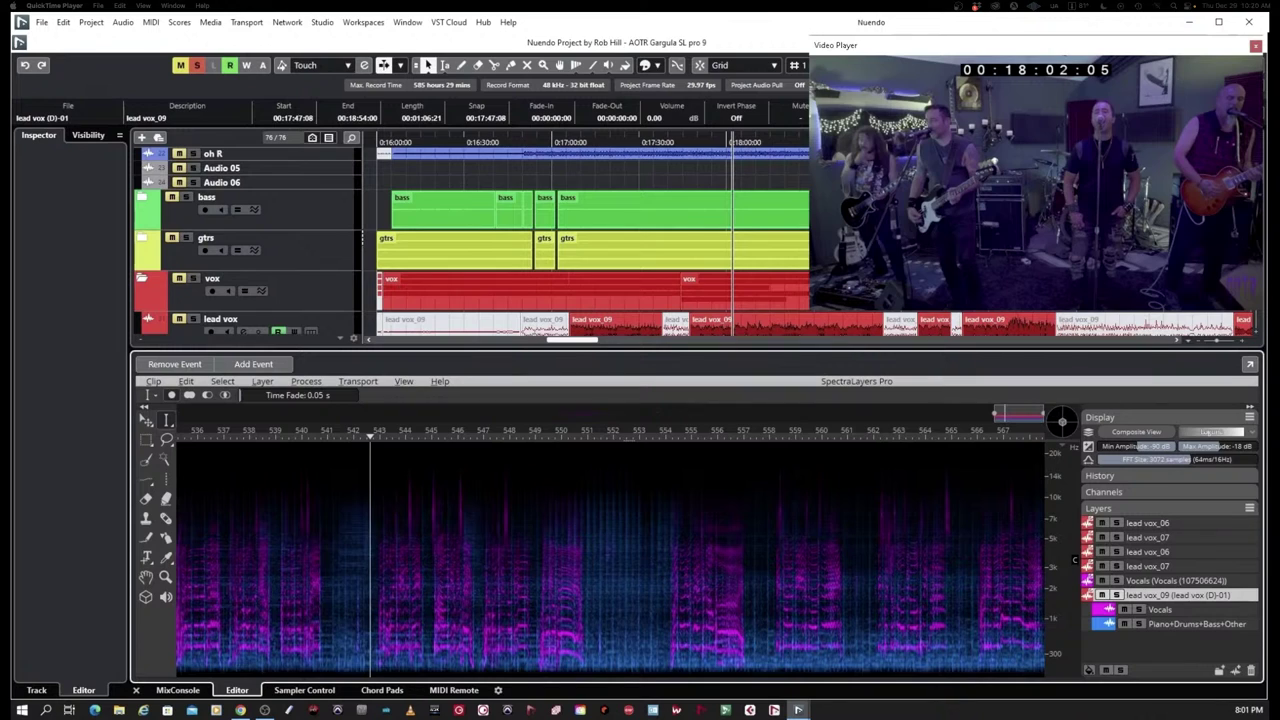
Compare the unmixed layers by soloing Vocals and Piano+Drums+Bass+Other in turn during playback
click(1137, 611)
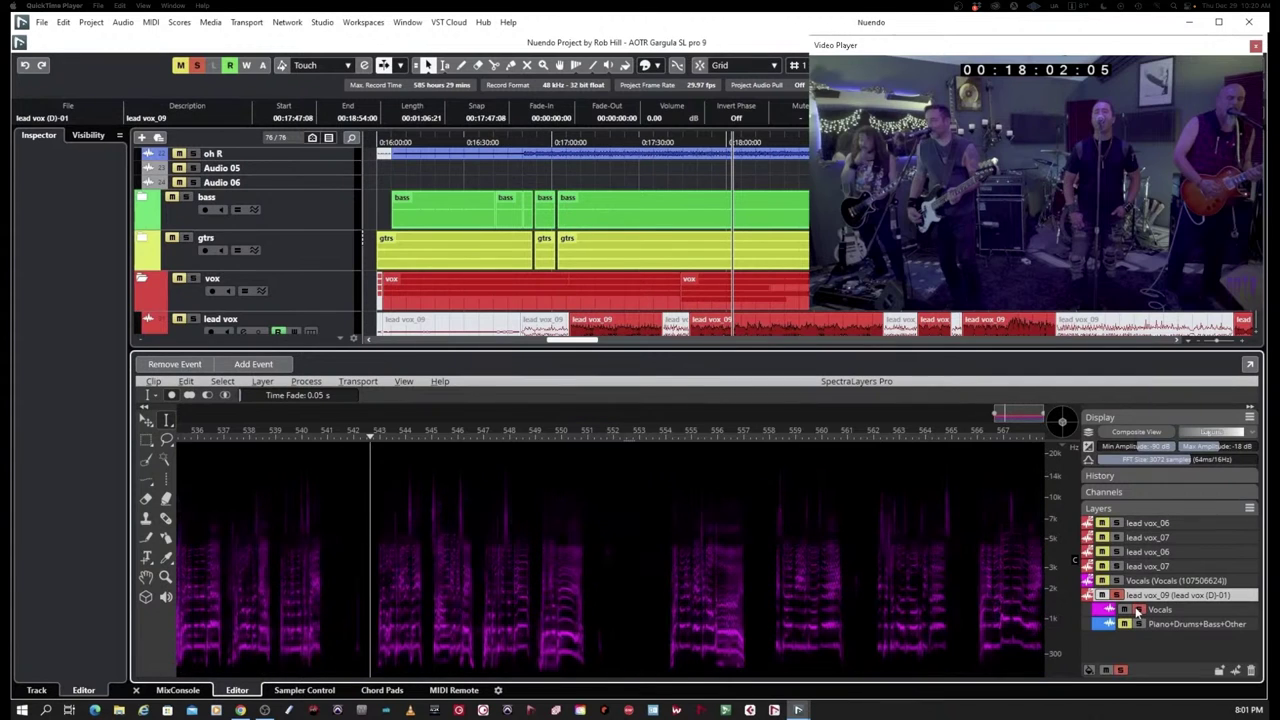
click(1138, 611)
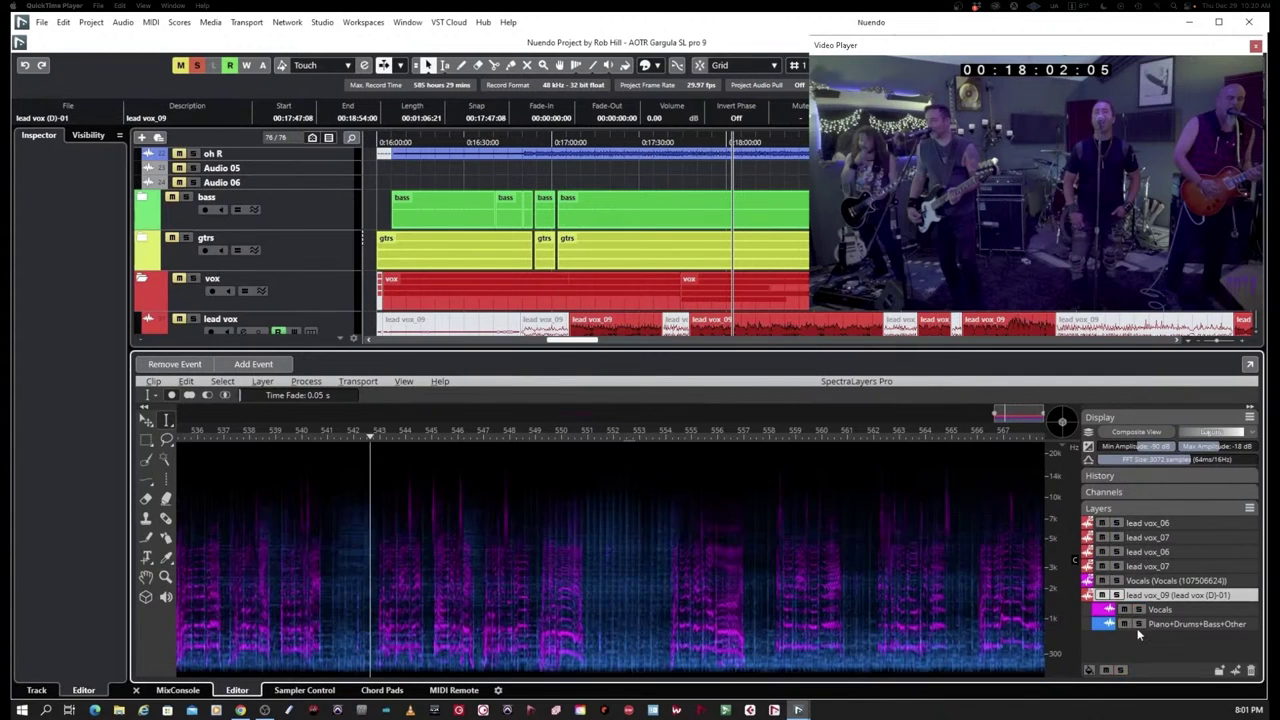
click(1138, 624)
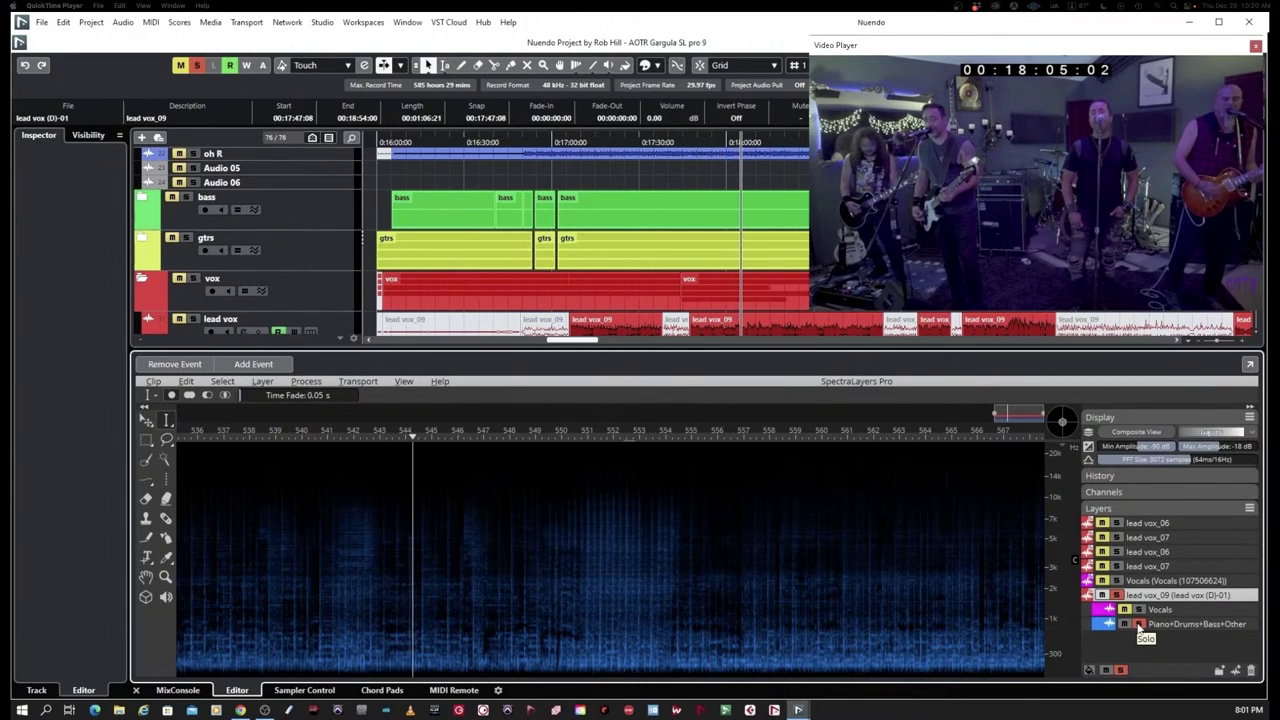
click(1139, 610)
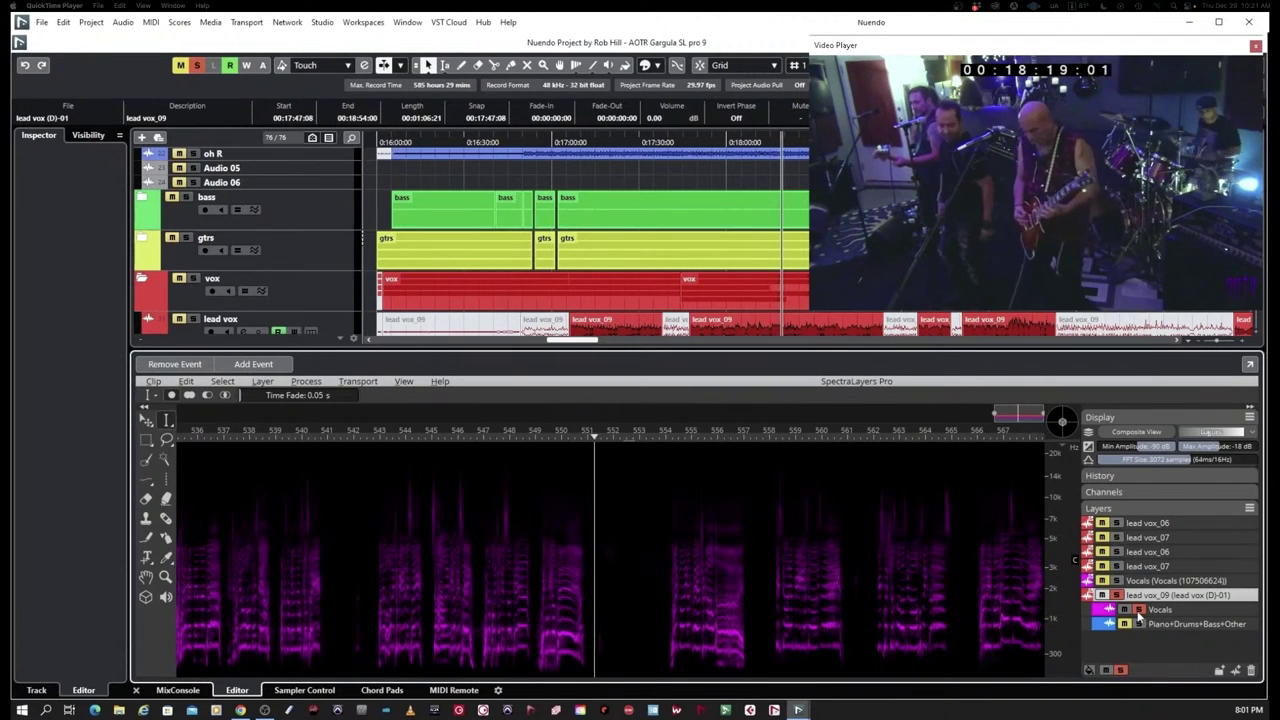
key(space)
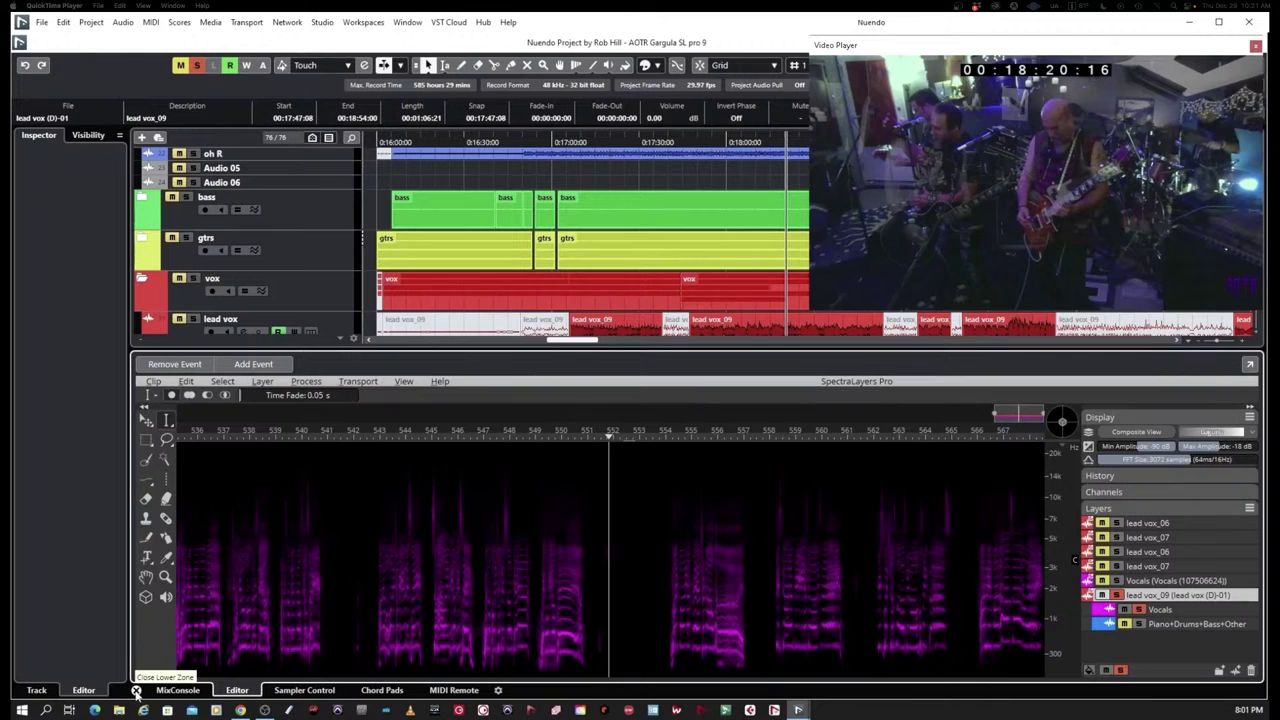
Enlarge the track area and place the unmixed Vocals layer on the lead vox (D) track at 00:17:47:08 as a new event
scroll(870, 342, left, 5)
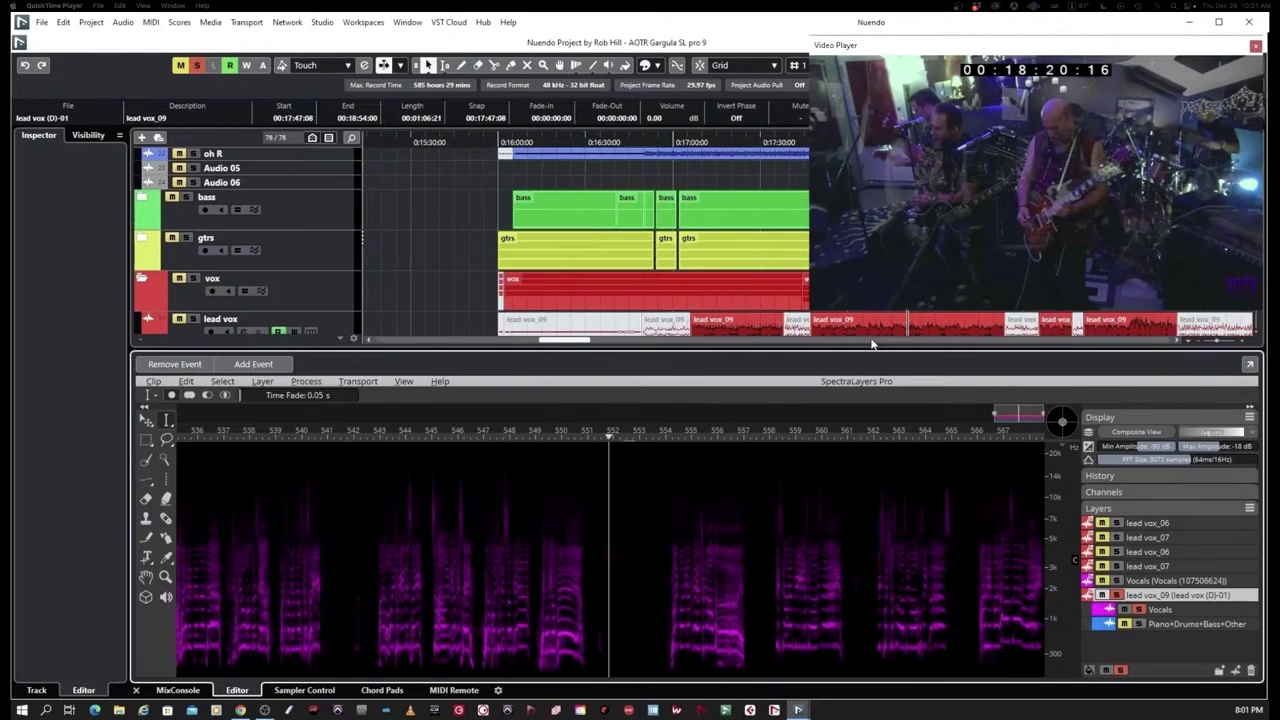
scroll(870, 342, right, 4)
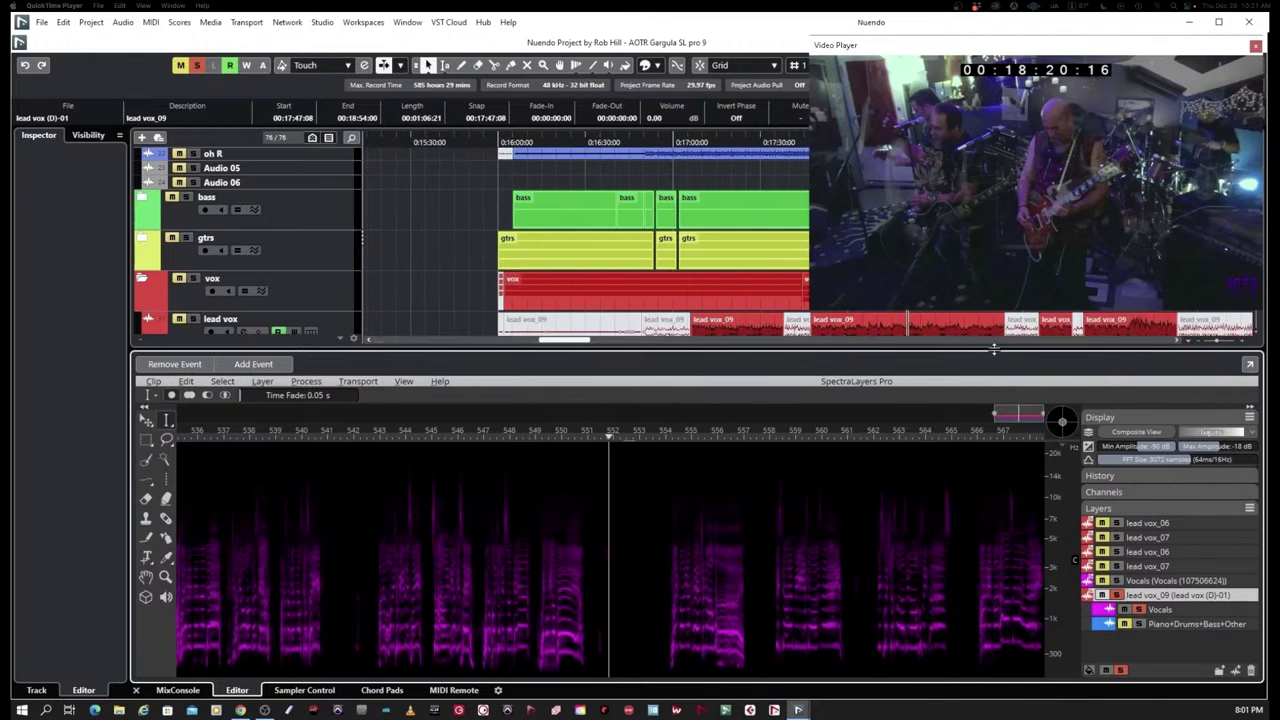
drag(993, 349, 973, 424)
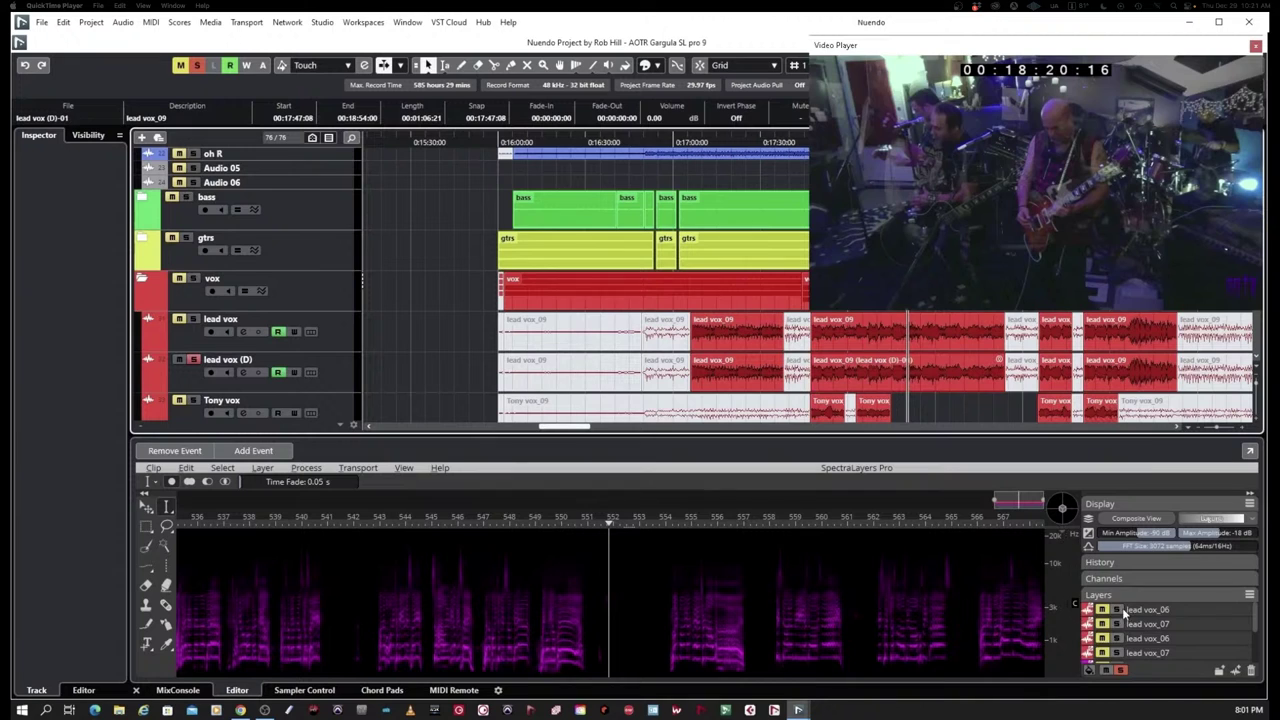
click(1157, 640)
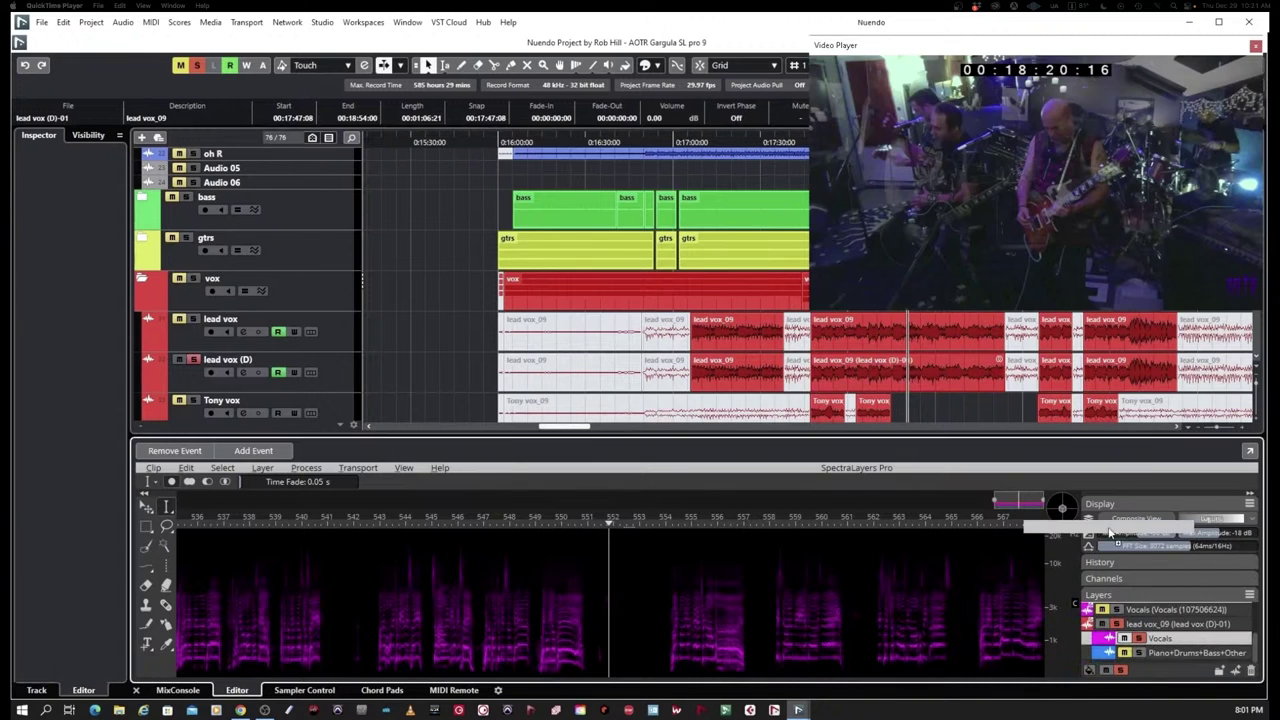
drag(1108, 532, 902, 377)
click(730, 470)
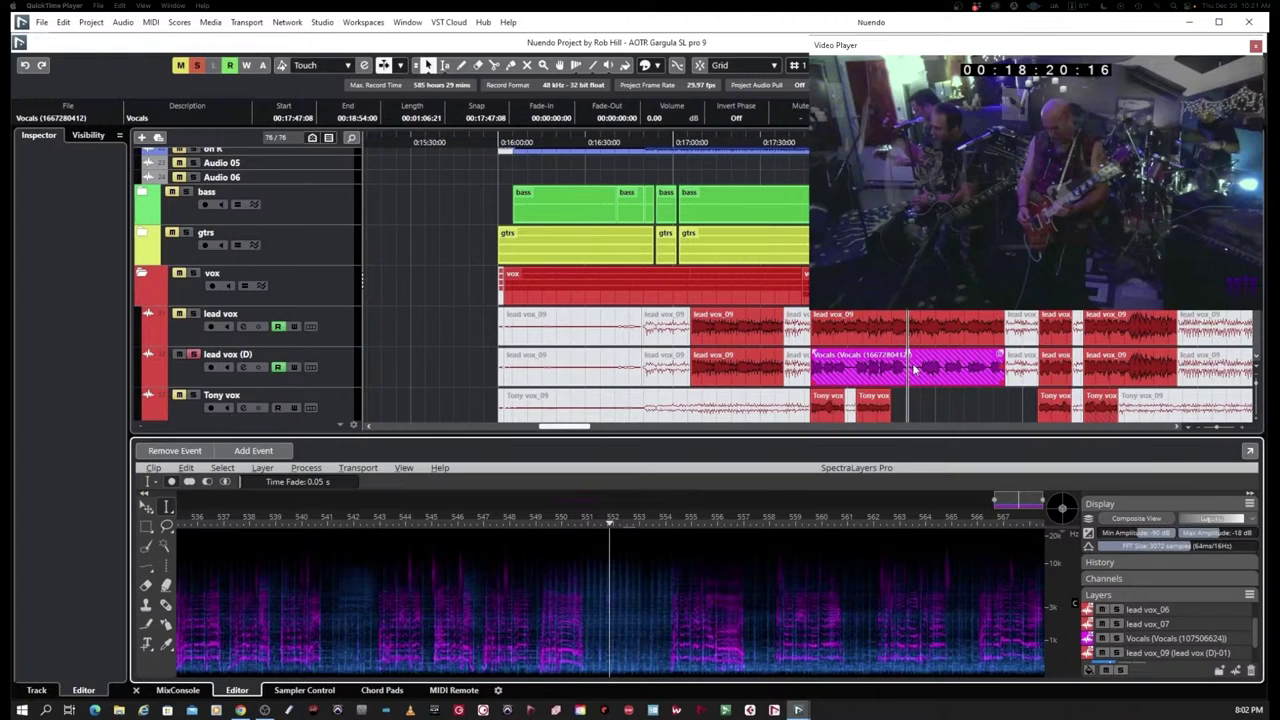
Audition the new Vocals event, take lead vox (D) out of solo, and play the mix from about 00:17:40
click(847, 318)
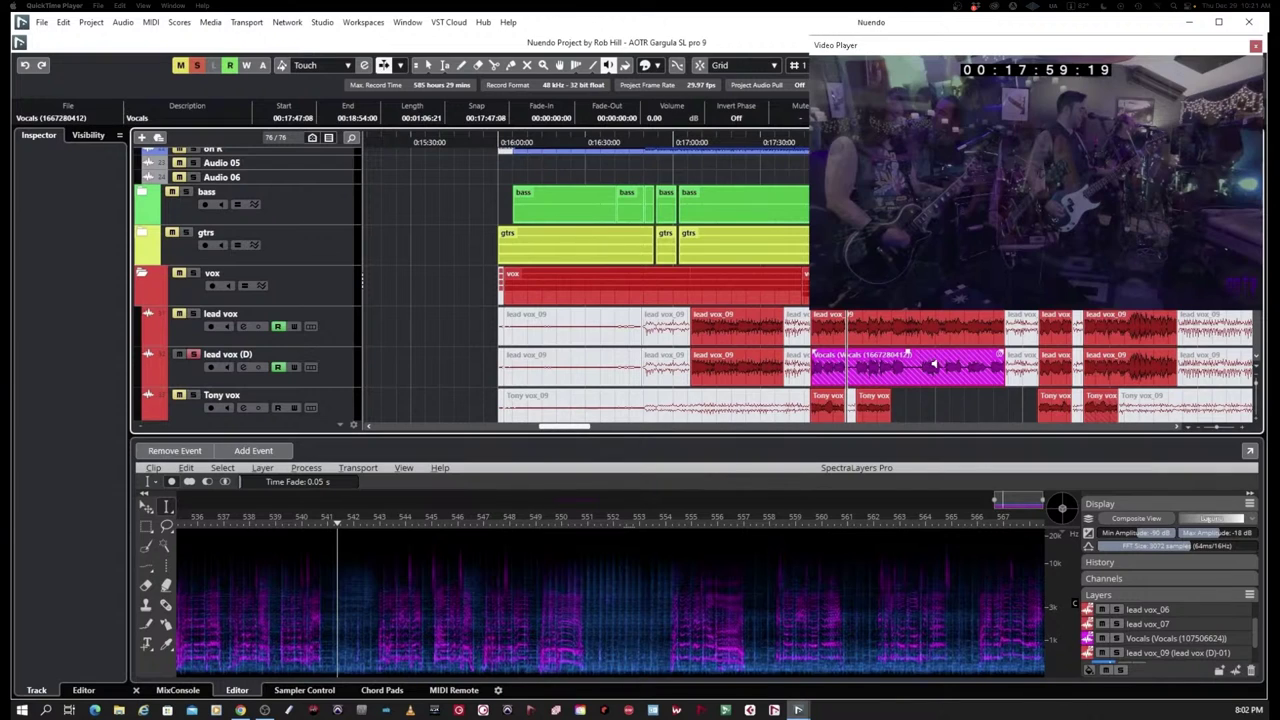
click(193, 354)
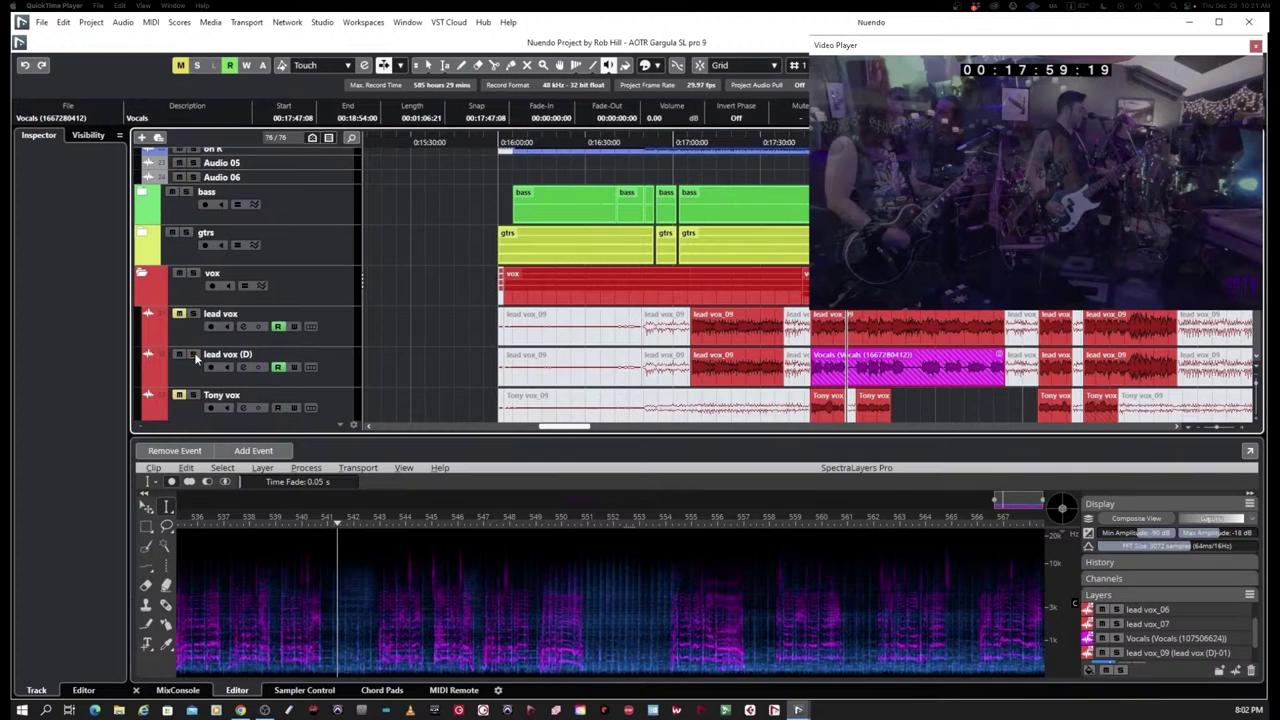
click(795, 143)
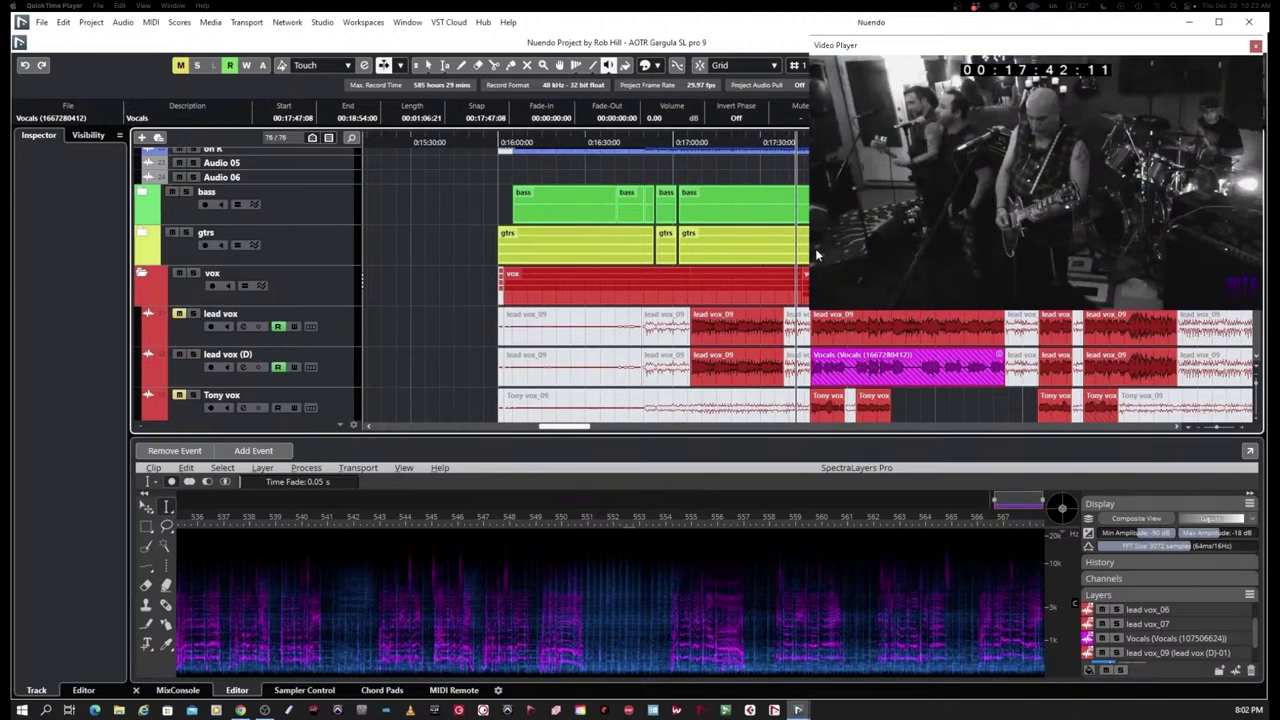